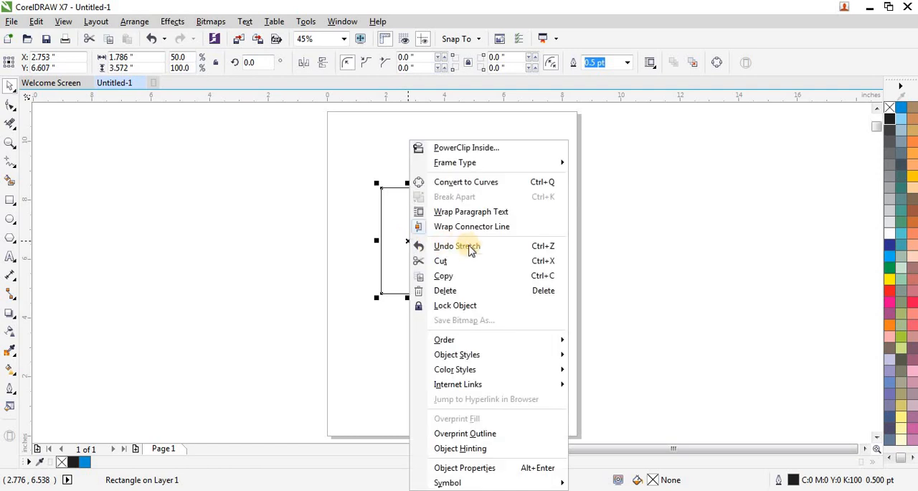
- Copy the rectangle, paste it in place and rotate one of the two 90 degrees to form a cross
{"action": "left_click", "coordinate": [467, 274]}
{"action": "right_click", "coordinate": [505, 226]}
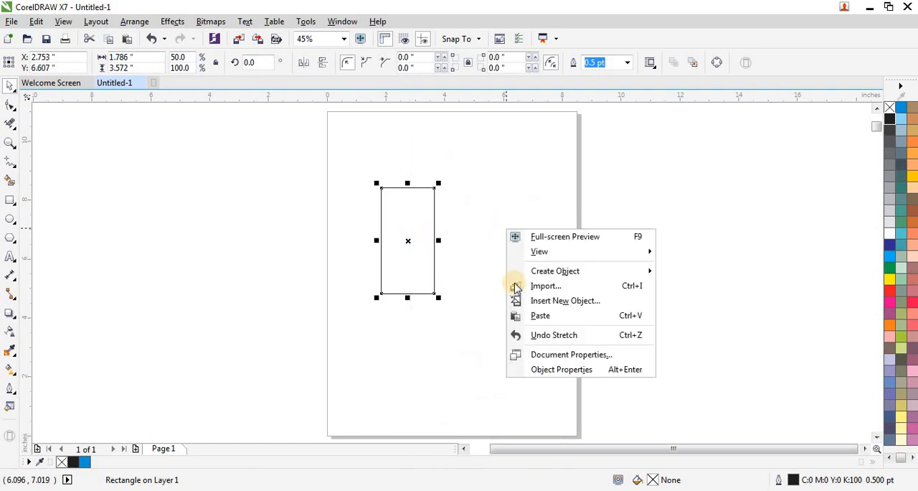
{"action": "left_click", "coordinate": [531, 313]}
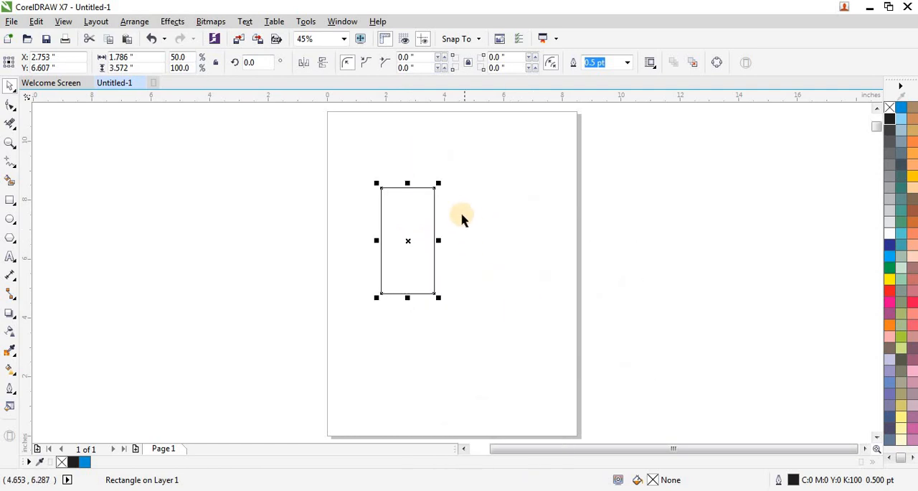
{"action": "left_click", "coordinate": [411, 244]}
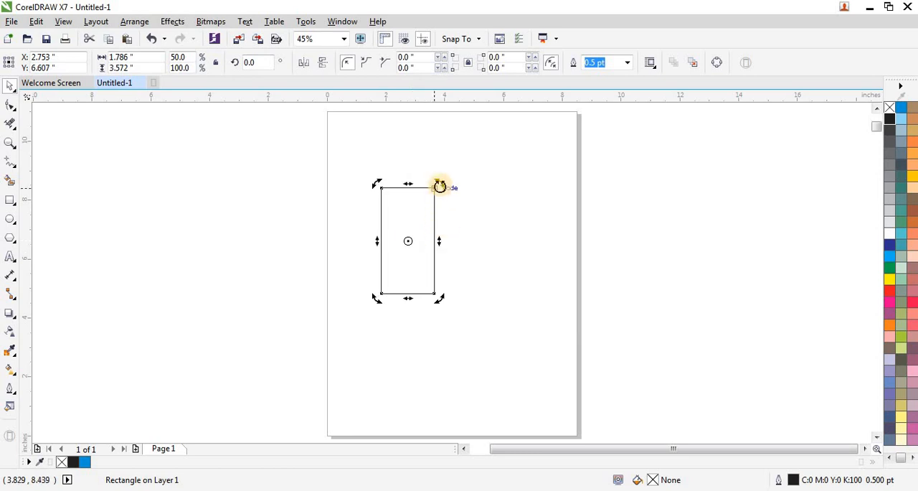
{"action": "left_click_drag", "start_coordinate": [439, 187], "coordinate": [463, 268]}
{"action": "right_click", "coordinate": [463, 268]}
{"action": "left_click", "coordinate": [504, 226]}
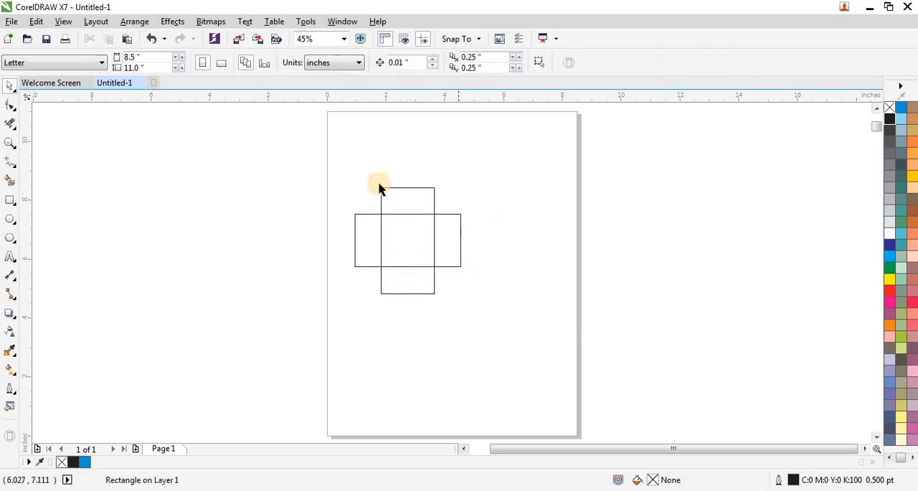
- Move both crossed rectangles together so their centre sits at about X 4.54 in, Y 7.5 in
{"action": "left_click_drag", "start_coordinate": [313, 172], "coordinate": [511, 341]}
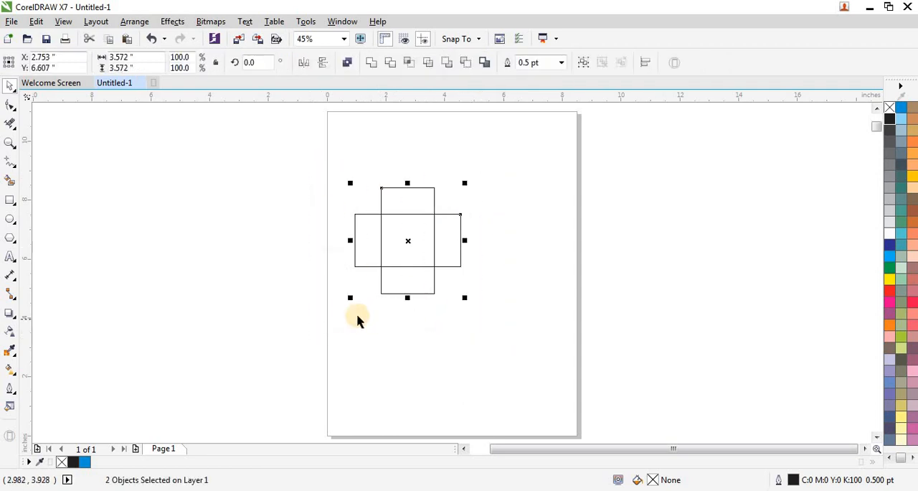
{"action": "scroll", "coordinate": [357, 320], "scroll_direction": "down", "scroll_amount": 1}
{"action": "left_click_drag", "start_coordinate": [381, 273], "coordinate": [406, 259]}
{"action": "scroll", "coordinate": [444, 250], "scroll_direction": "up", "scroll_amount": 1}
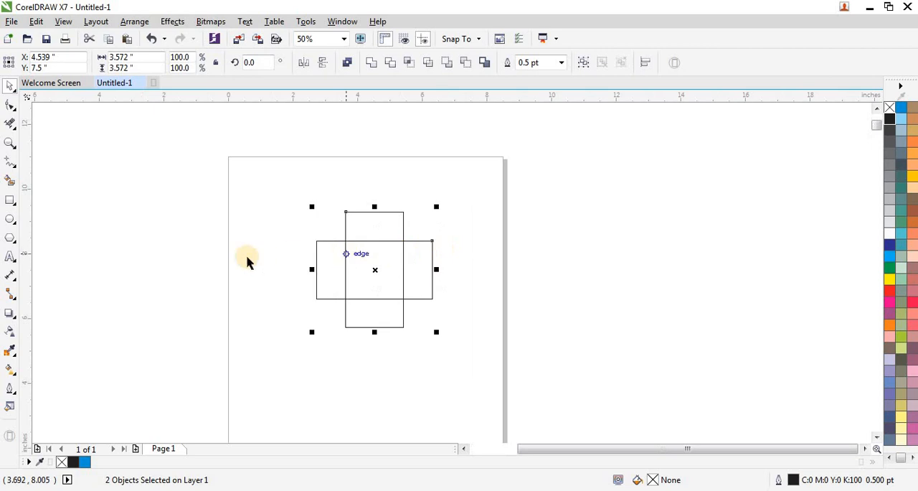
- Draw a straight vertical line about 7.4 inches long beside the page with the Freehand tool
{"action": "left_click", "coordinate": [17, 167]}
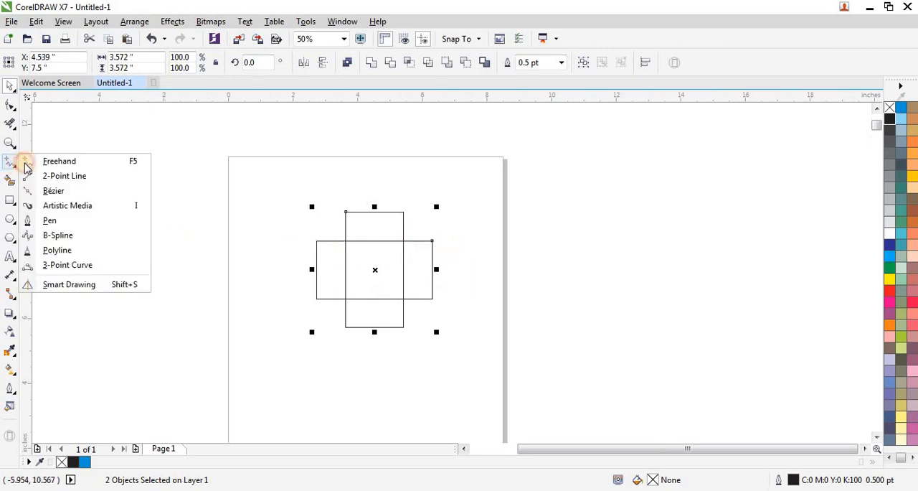
{"action": "left_click", "coordinate": [106, 160]}
{"action": "left_click", "coordinate": [140, 160]}
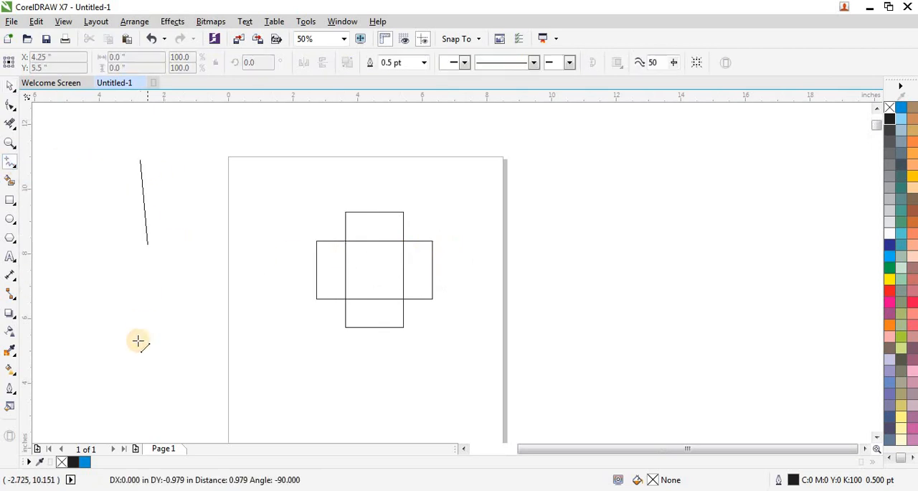
{"action": "left_click", "coordinate": [139, 393]}
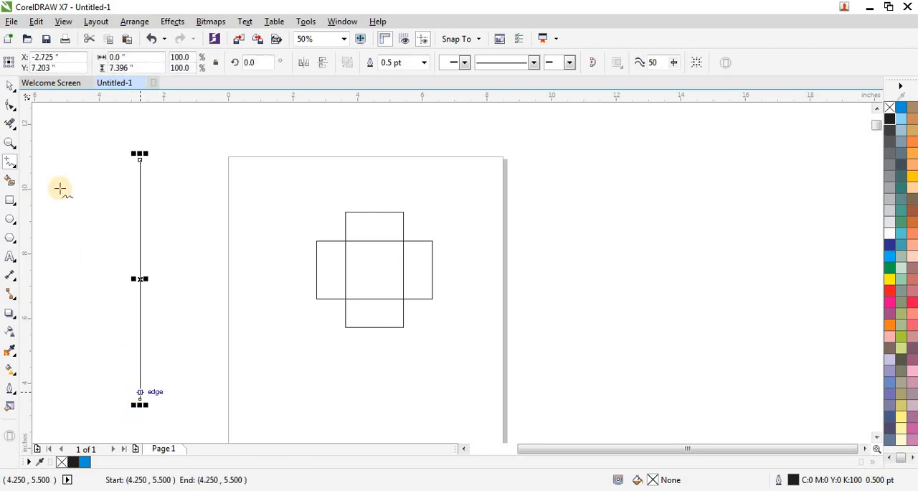
{"action": "left_click", "coordinate": [10, 88]}
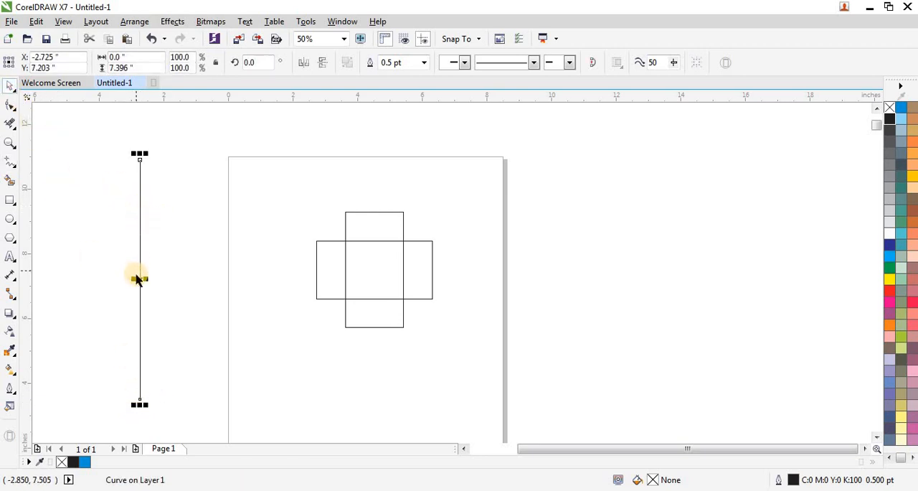
- Centre the vertical line on the crossed rectangles and add a copy of it rotated 90 degrees
{"action": "left_click_drag", "start_coordinate": [140, 279], "coordinate": [375, 271]}
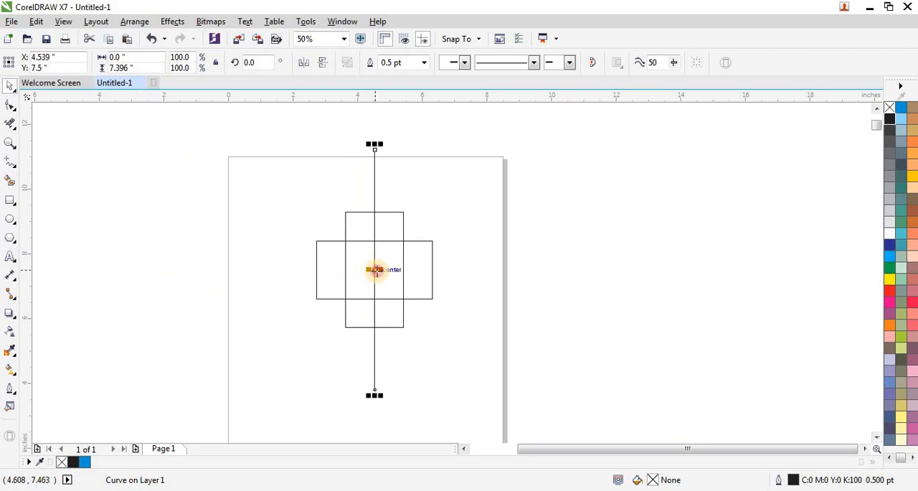
{"action": "left_click", "coordinate": [375, 271]}
{"action": "left_click_drag", "start_coordinate": [378, 145], "coordinate": [484, 270]}
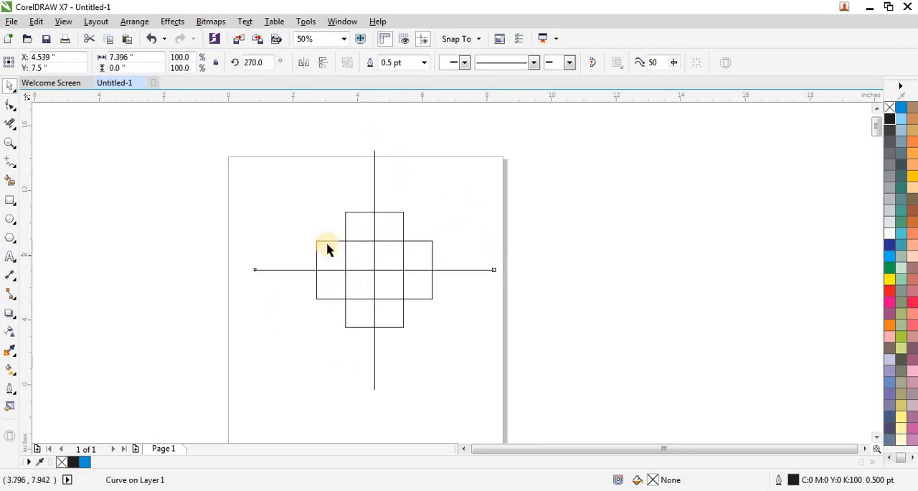
- Rotate both rectangles and both lines together by 45 degrees
{"action": "scroll", "coordinate": [330, 249], "scroll_direction": "down", "scroll_amount": 1}
{"action": "left_click_drag", "start_coordinate": [279, 177], "coordinate": [450, 339]}
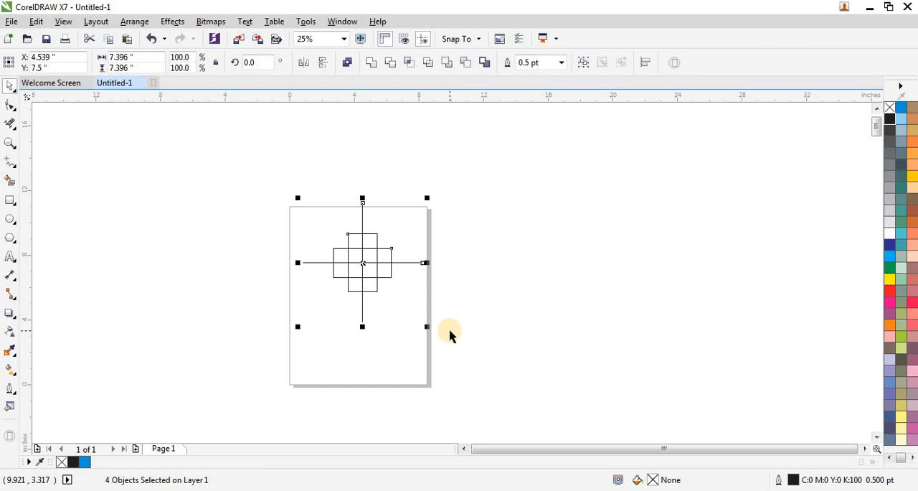
{"action": "left_click", "coordinate": [453, 307]}
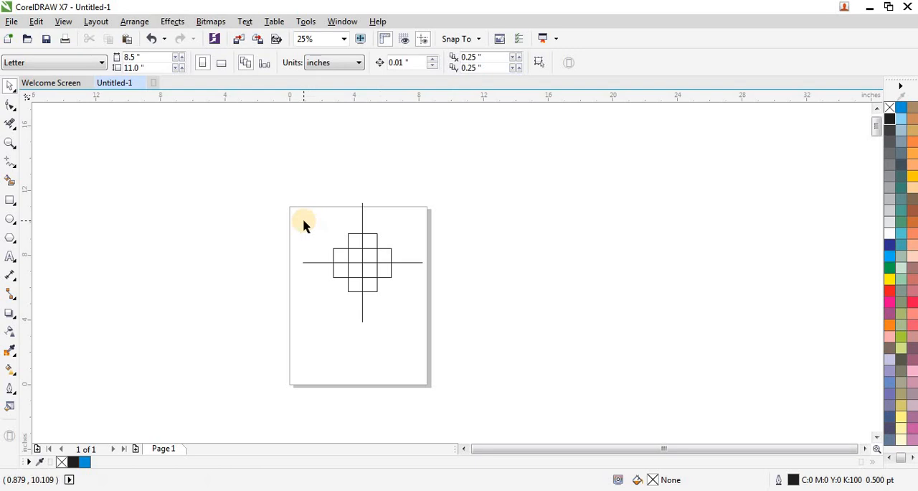
{"action": "left_click_drag", "start_coordinate": [273, 162], "coordinate": [460, 347]}
{"action": "left_click", "coordinate": [362, 263]}
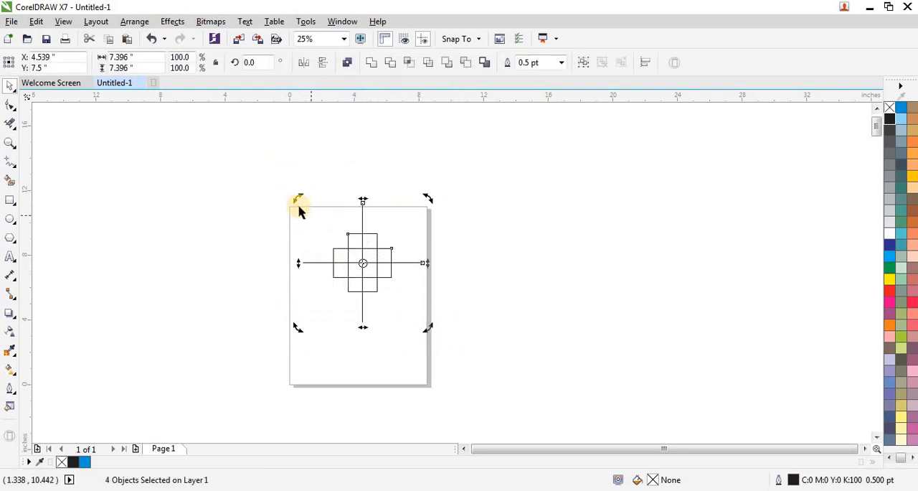
{"action": "left_click", "coordinate": [253, 63]}
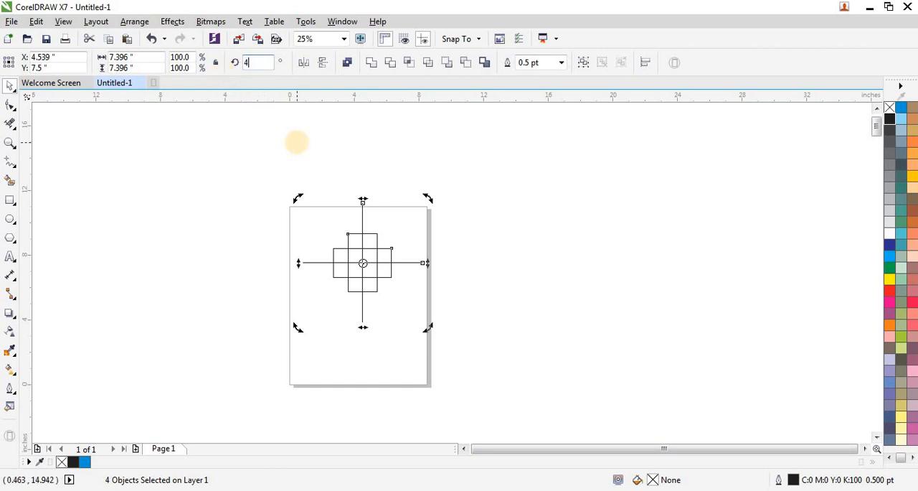
{"action": "key", "text": "Return"}
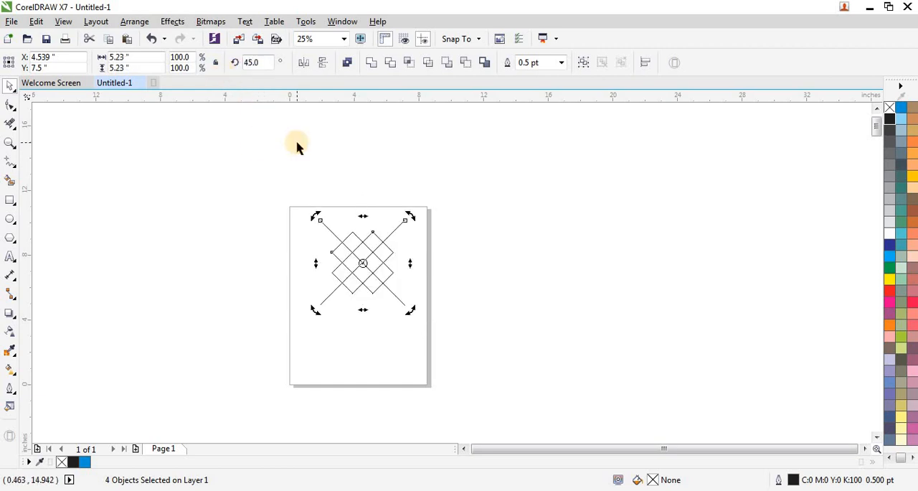
{"action": "left_click", "coordinate": [296, 191]}
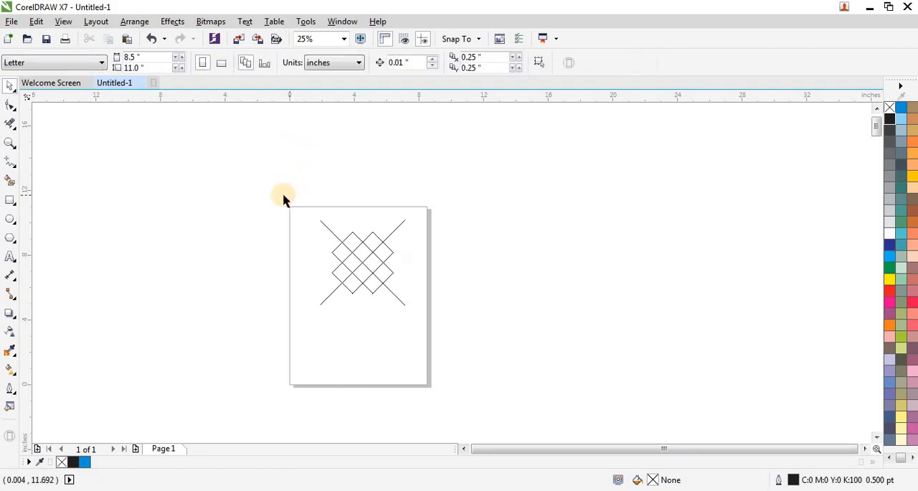
- Set the outline width of all four shapes to 10 pt
{"action": "left_click_drag", "start_coordinate": [283, 195], "coordinate": [452, 308]}
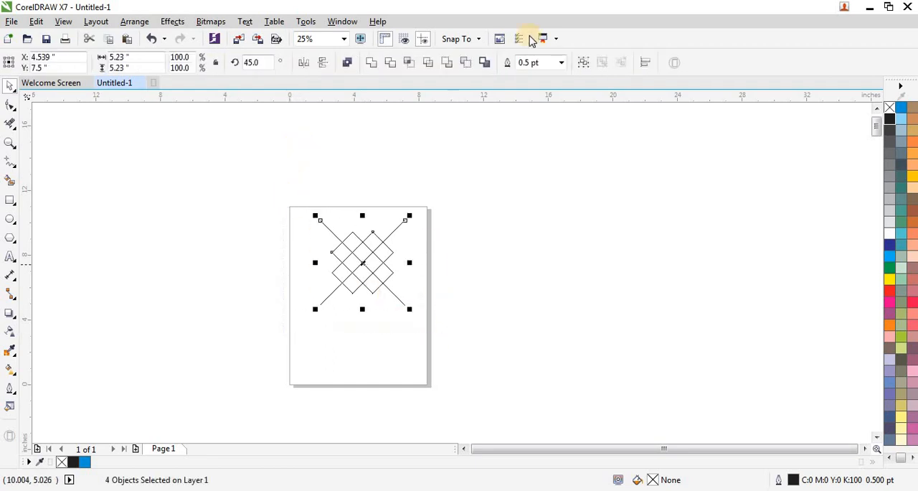
{"action": "left_click", "coordinate": [562, 63]}
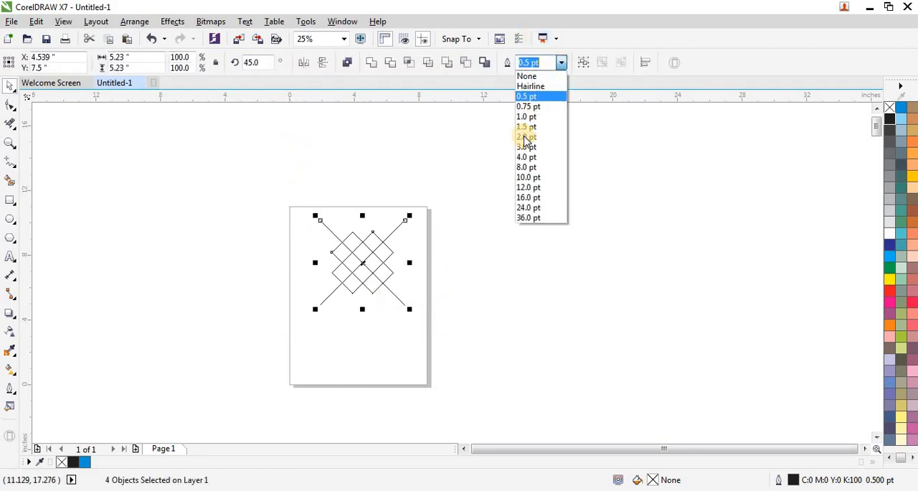
{"action": "left_click", "coordinate": [533, 177]}
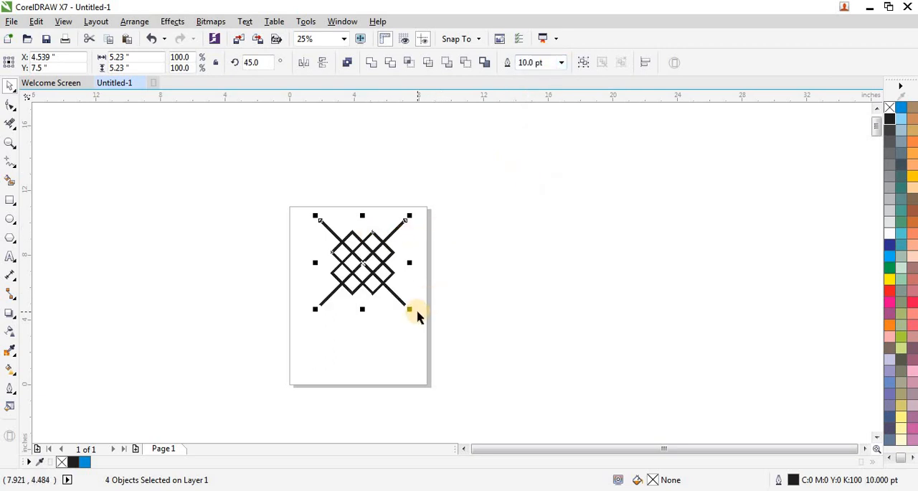
- Scale the whole pattern down about its centre to about 1.74 inches square, keeping the 10 pt outline
{"action": "key", "text": "shift+F2"}
{"action": "scroll", "coordinate": [336, 287], "scroll_direction": "down", "scroll_amount": 2}
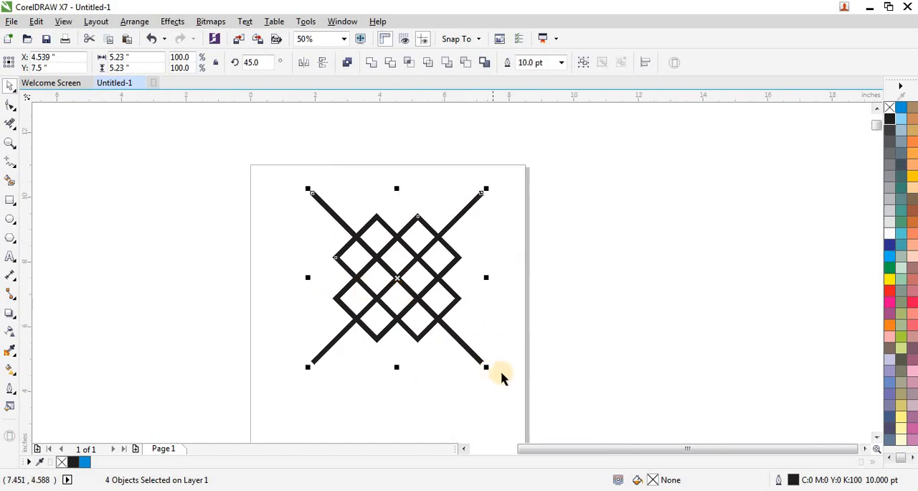
{"action": "left_click_drag", "start_coordinate": [486, 368], "coordinate": [443, 326]}
{"action": "scroll", "coordinate": [399, 286], "scroll_direction": "up", "scroll_amount": 2}
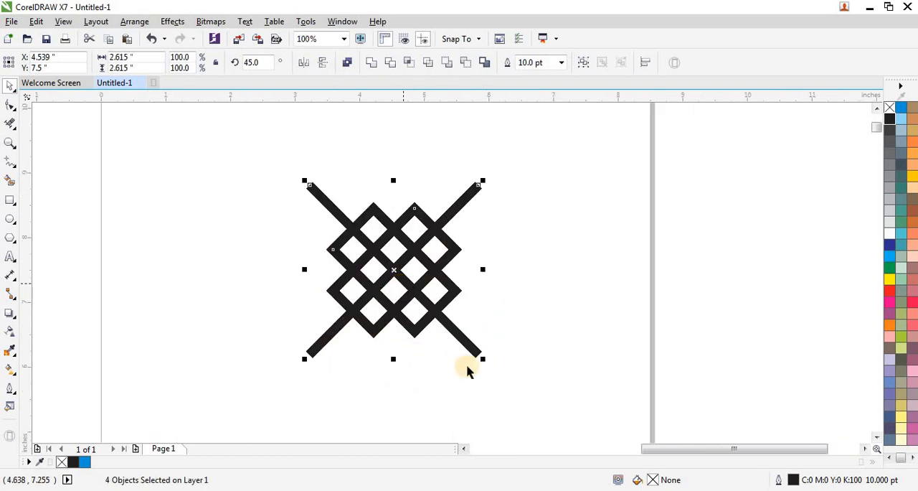
{"action": "left_click_drag", "start_coordinate": [480, 358], "coordinate": [459, 334]}
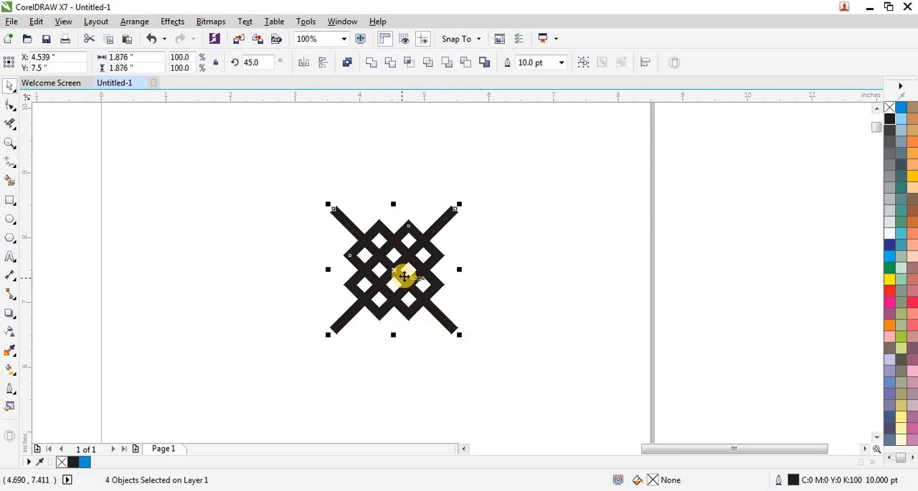
{"action": "scroll", "coordinate": [410, 273], "scroll_direction": "up", "scroll_amount": 2}
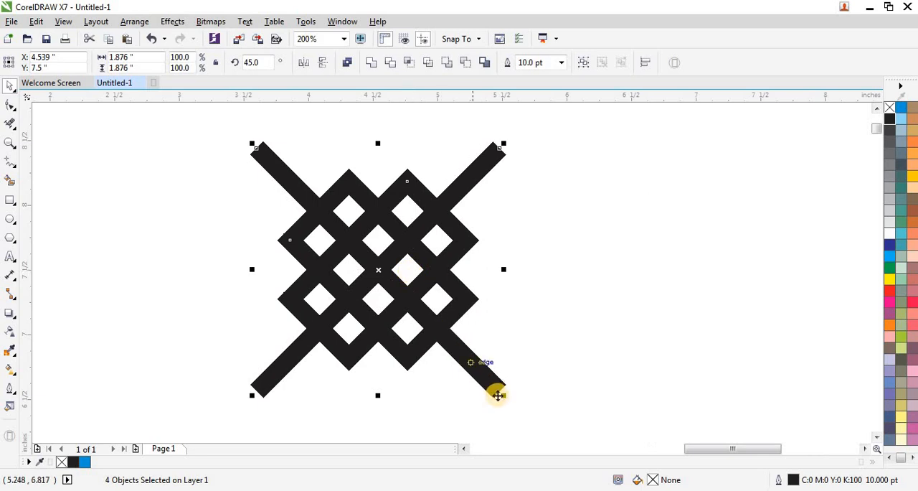
{"action": "left_click_drag", "start_coordinate": [506, 398], "coordinate": [495, 385]}
{"action": "left_click", "coordinate": [494, 310]}
{"action": "scroll", "coordinate": [411, 289], "scroll_direction": "down", "scroll_amount": 2}
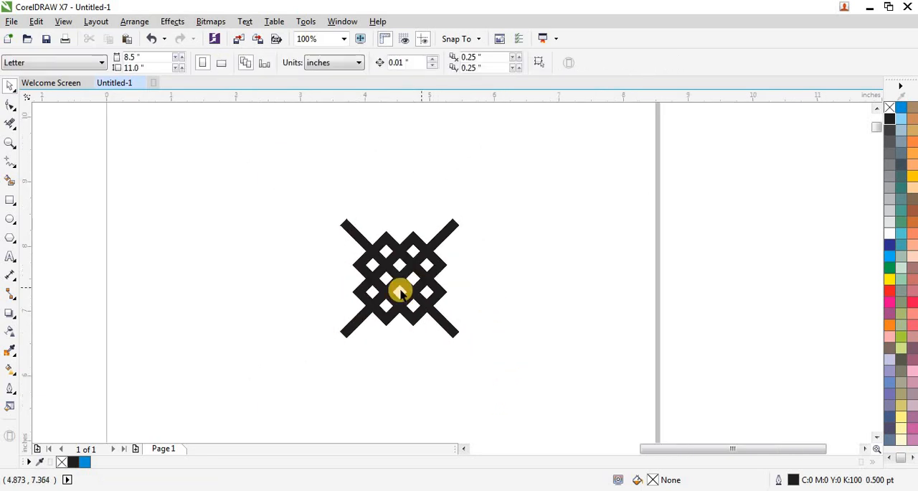
- Convert the outlines of all four shapes in the pattern to objects
{"action": "left_click", "coordinate": [297, 206]}
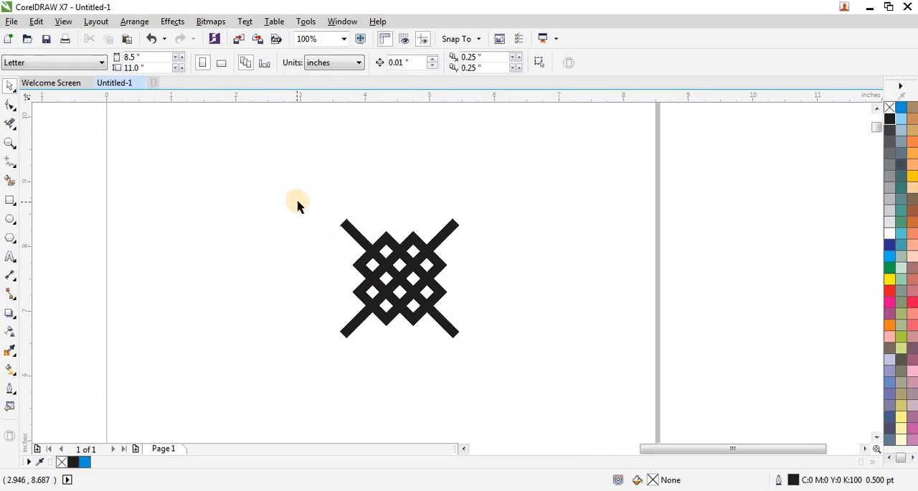
{"action": "left_click_drag", "start_coordinate": [297, 206], "coordinate": [527, 378]}
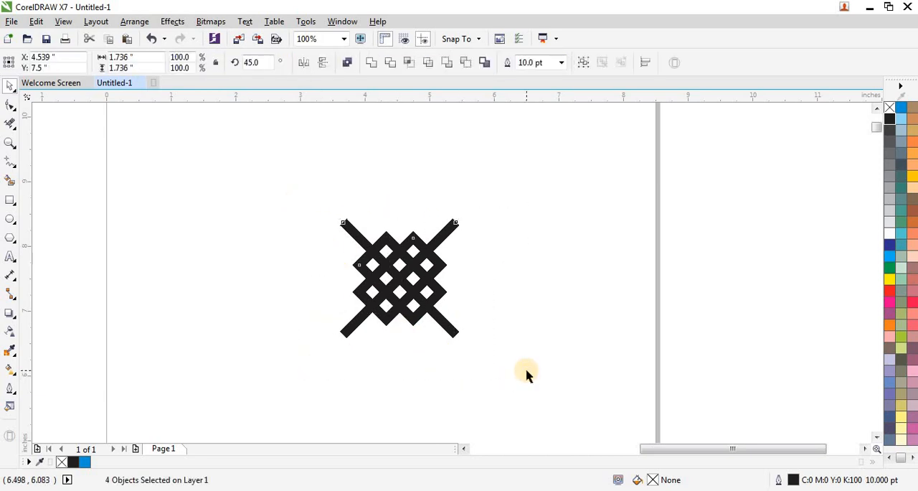
{"action": "left_click_drag", "start_coordinate": [295, 198], "coordinate": [514, 379]}
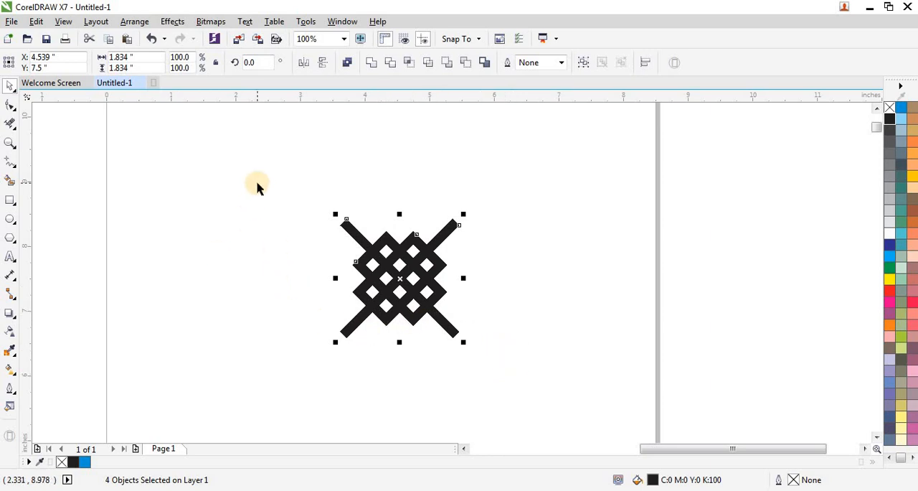
{"action": "left_click_drag", "start_coordinate": [253, 174], "coordinate": [495, 375]}
{"action": "left_click", "coordinate": [130, 24]}
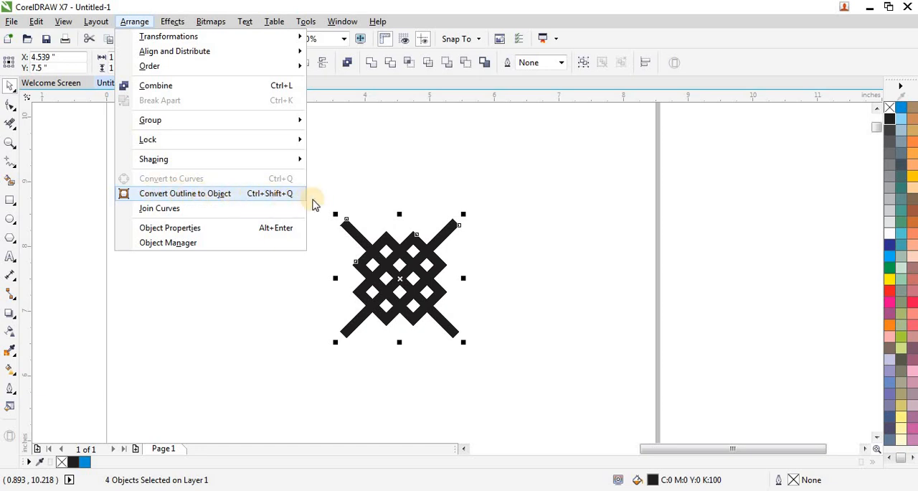
{"action": "left_click", "coordinate": [344, 189]}
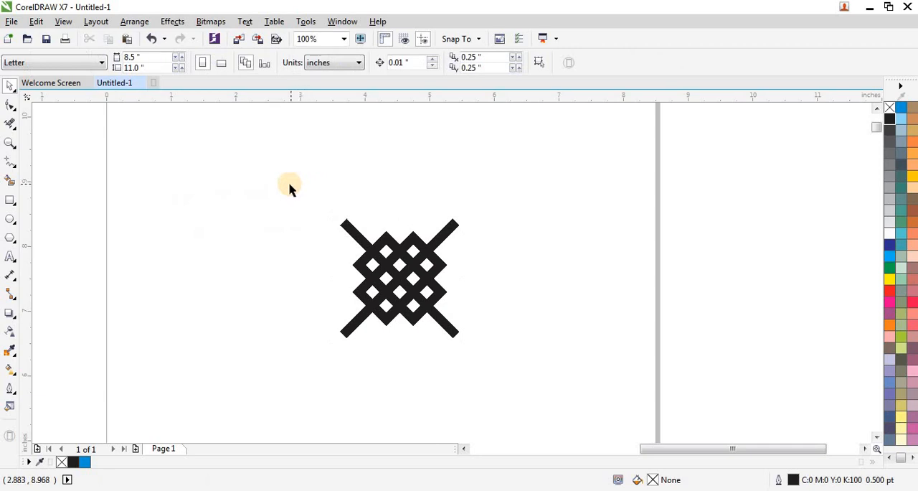
- Place a copy of the pattern straight below the original, centred at about Y 2.56 in
{"action": "scroll", "coordinate": [291, 184], "scroll_direction": "down", "scroll_amount": 1}
{"action": "scroll", "coordinate": [262, 181], "scroll_direction": "down", "scroll_amount": 1}
{"action": "left_click_drag", "start_coordinate": [264, 170], "coordinate": [302, 360]}
{"action": "scroll", "coordinate": [317, 205], "scroll_direction": "up", "scroll_amount": 1}
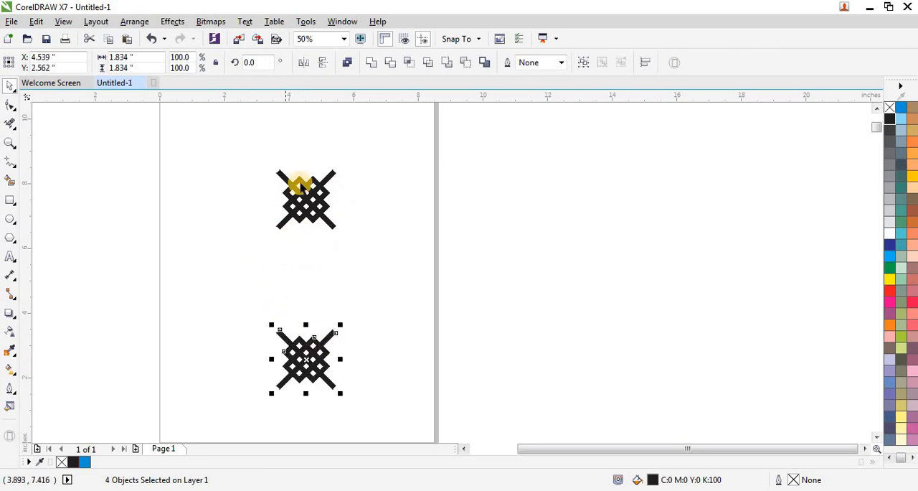
- Move the original pattern to the page's upper left area, centred at about X 2.87 in, Y 9.4 in
{"action": "scroll", "coordinate": [313, 237], "scroll_direction": "down", "scroll_amount": 1}
{"action": "scroll", "coordinate": [314, 227], "scroll_direction": "up", "scroll_amount": 1}
{"action": "left_click_drag", "start_coordinate": [246, 203], "coordinate": [363, 305]}
{"action": "left_click_drag", "start_coordinate": [307, 267], "coordinate": [253, 206]}
{"action": "scroll", "coordinate": [250, 182], "scroll_direction": "up", "scroll_amount": 1}
- Remove the fill from the upper pattern's four shapes and give them a black hairline outline
{"action": "left_click_drag", "start_coordinate": [154, 150], "coordinate": [362, 307]}
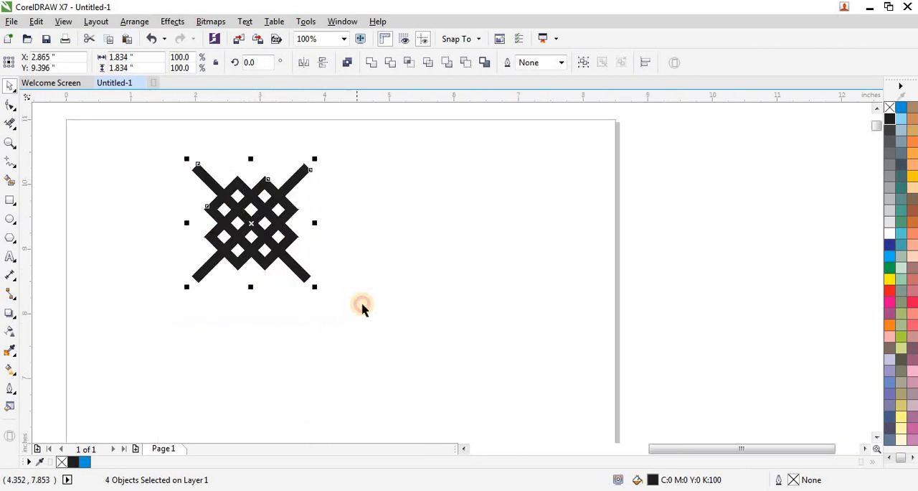
{"action": "left_click", "coordinate": [889, 107]}
{"action": "right_click", "coordinate": [889, 119]}
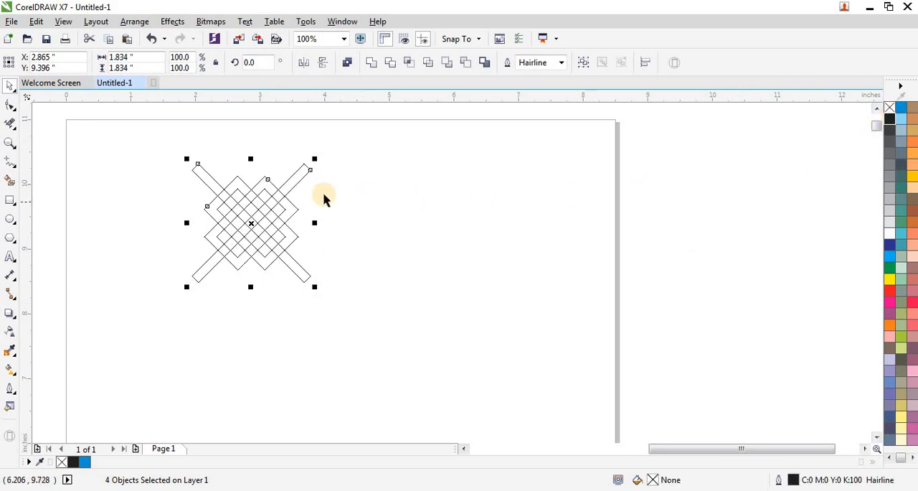
- Use Virtual Segment Delete to remove the upper-left diagonal arm's segments where it passes under the upper pattern's outer band
{"action": "scroll", "coordinate": [232, 194], "scroll_direction": "up", "scroll_amount": 1}
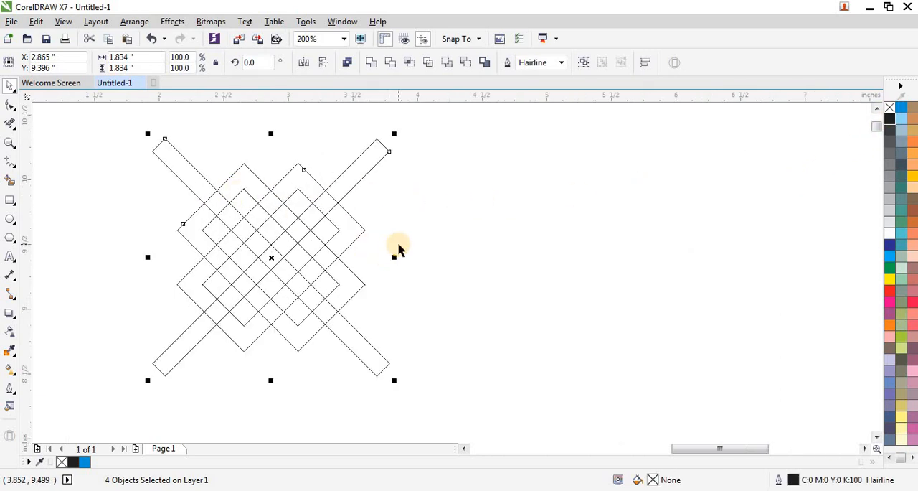
{"action": "left_click", "coordinate": [15, 128]}
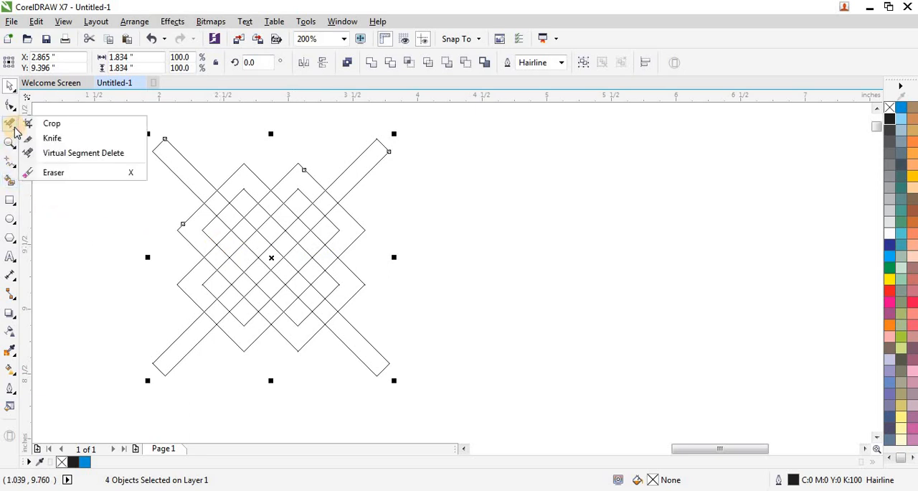
{"action": "left_click", "coordinate": [83, 154]}
{"action": "scroll", "coordinate": [196, 195], "scroll_direction": "up", "scroll_amount": 1}
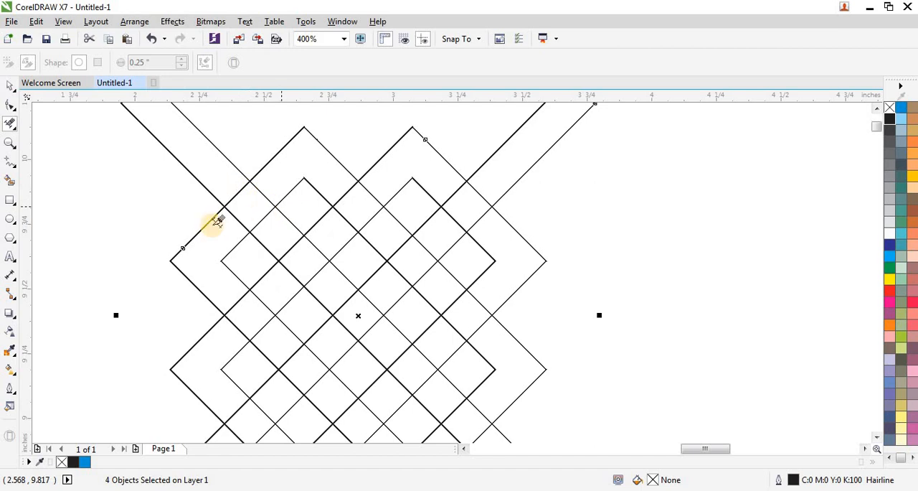
{"action": "left_click", "coordinate": [237, 216]}
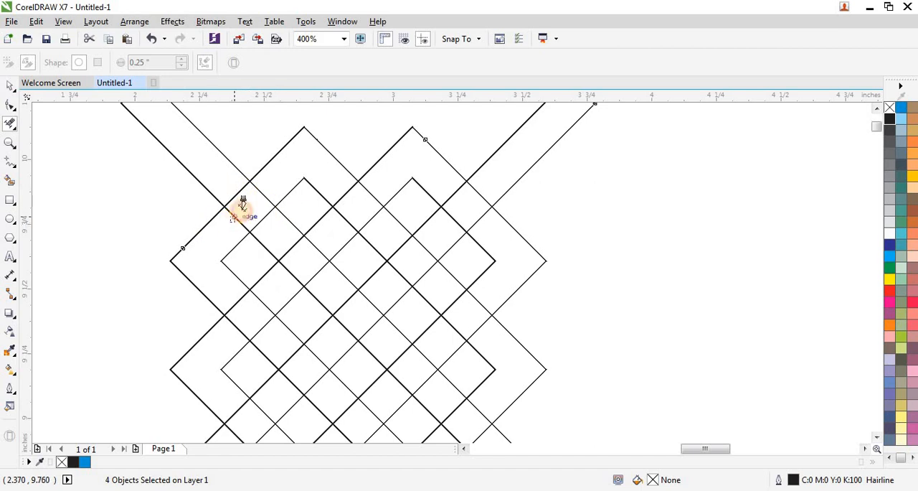
{"action": "left_click", "coordinate": [267, 195]}
{"action": "left_click", "coordinate": [357, 210]}
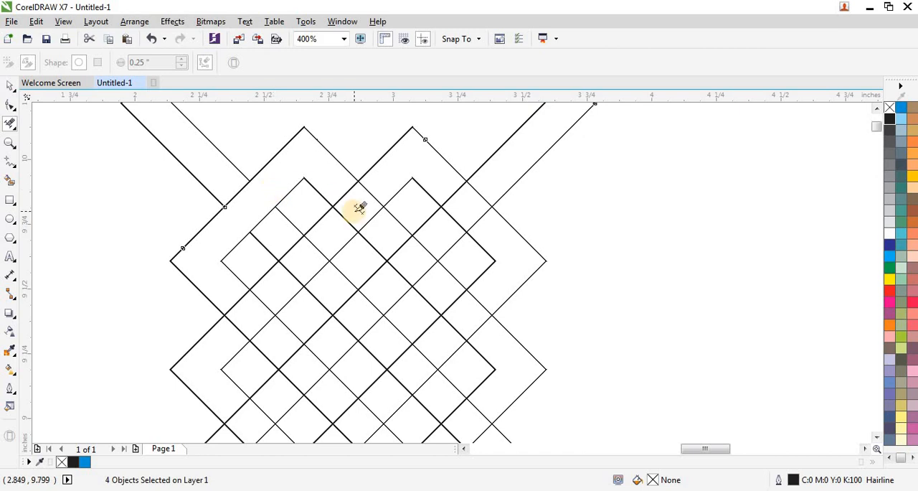
- Delete the overlapping segments at alternate crossings along the diagonal from the upper-left arm to the lower-right arm, forming an over-under weave
{"action": "scroll", "coordinate": [359, 207], "scroll_direction": "up", "scroll_amount": 2}
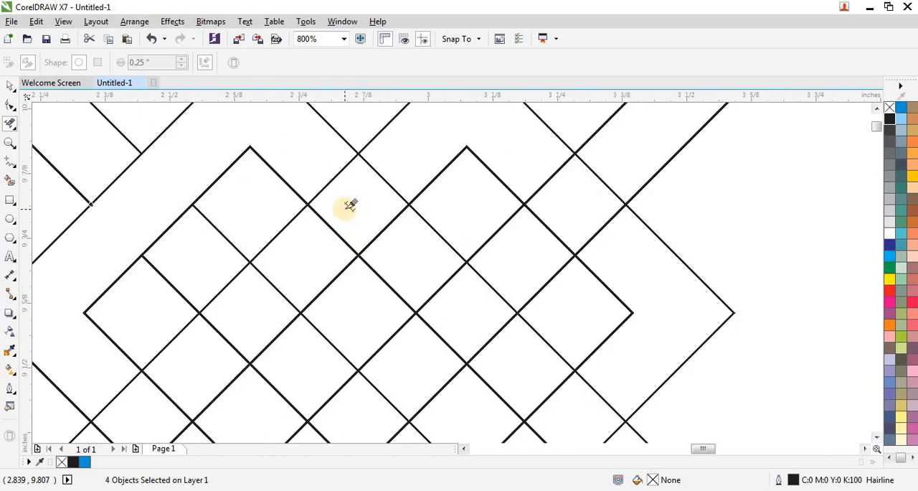
{"action": "scroll", "coordinate": [261, 231], "scroll_direction": "down", "scroll_amount": 2}
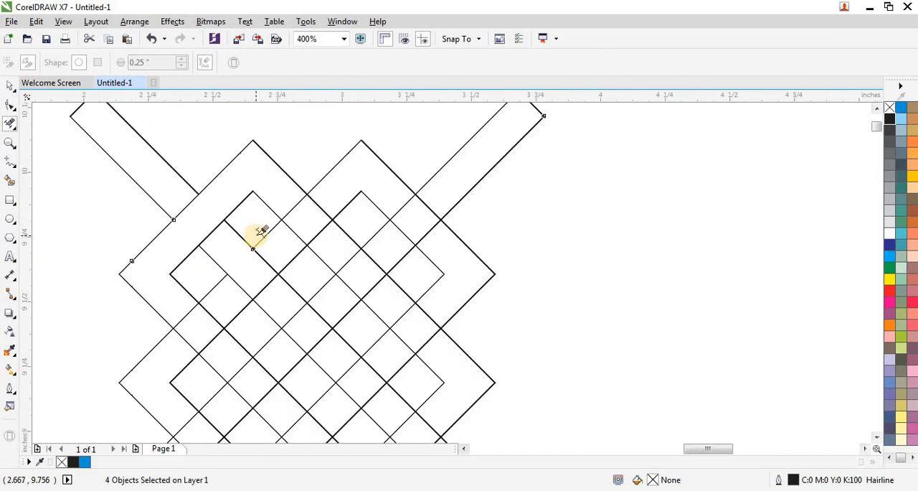
{"action": "scroll", "coordinate": [274, 283], "scroll_direction": "down", "scroll_amount": 2}
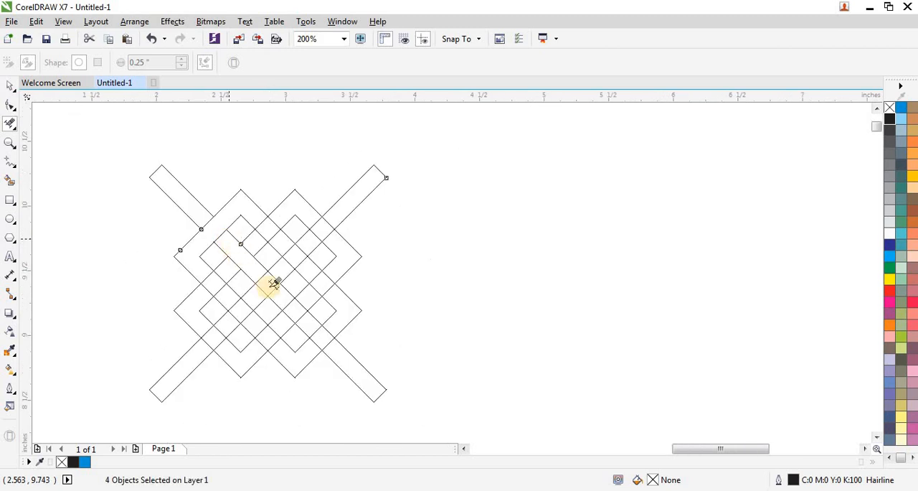
{"action": "scroll", "coordinate": [276, 285], "scroll_direction": "up", "scroll_amount": 2}
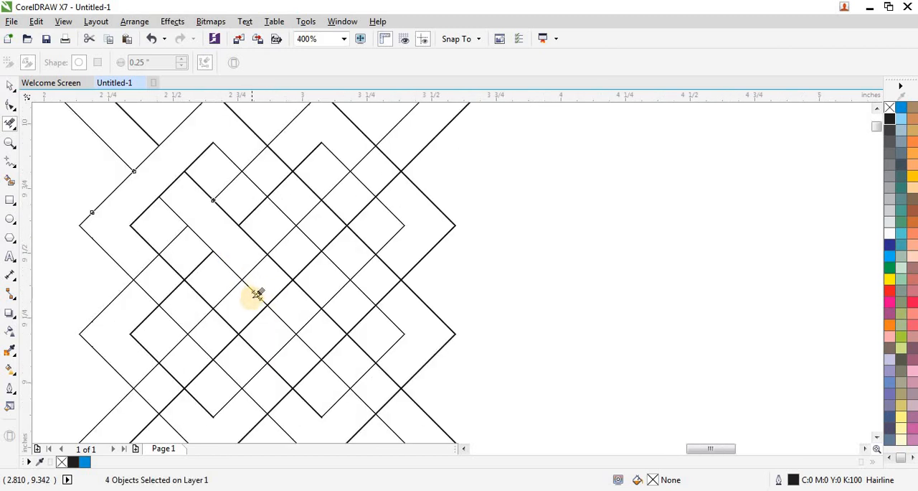
{"action": "left_click_drag", "start_coordinate": [251, 297], "coordinate": [274, 268]}
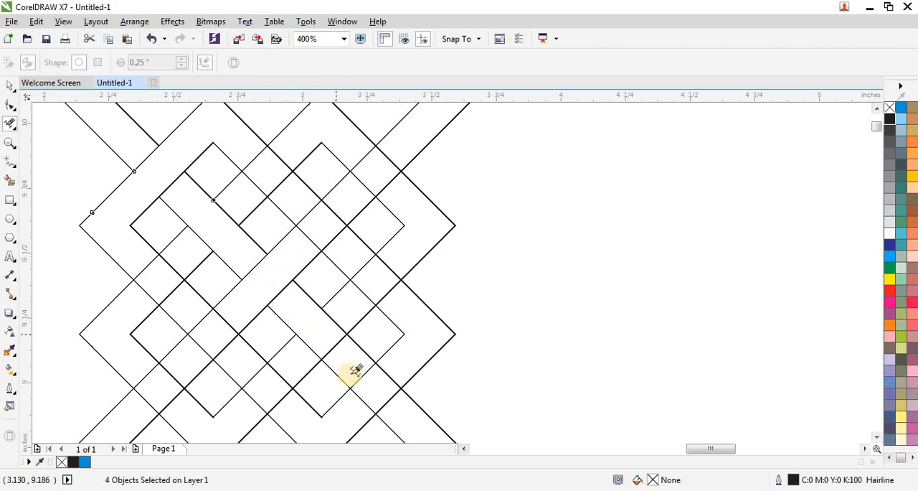
{"action": "scroll", "coordinate": [355, 365], "scroll_direction": "up", "scroll_amount": 1}
{"action": "scroll", "coordinate": [359, 355], "scroll_direction": "down", "scroll_amount": 1}
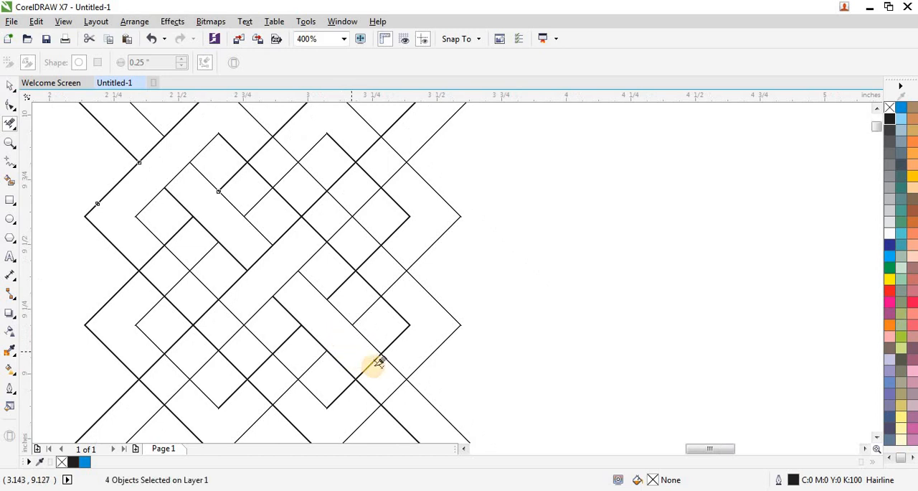
{"action": "left_click", "coordinate": [370, 392]}
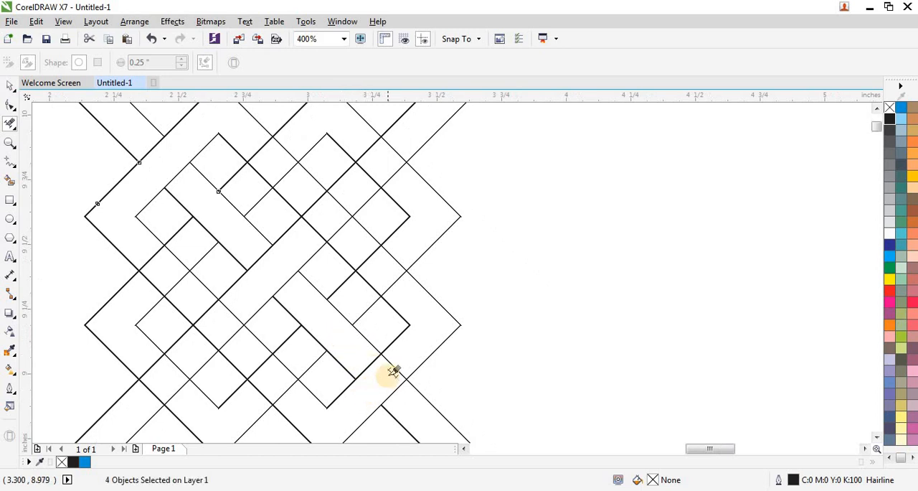
{"action": "left_click_drag", "start_coordinate": [404, 356], "coordinate": [402, 358]}
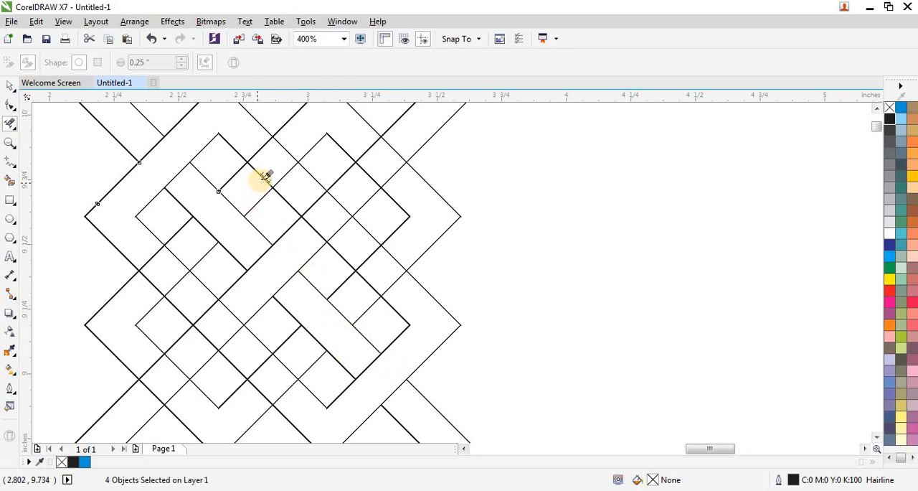
- Remove the hidden band segments at the lattice's upper, left and right crossings, including where the upper-right arm passes over the outer band
{"action": "left_click", "coordinate": [288, 143]}
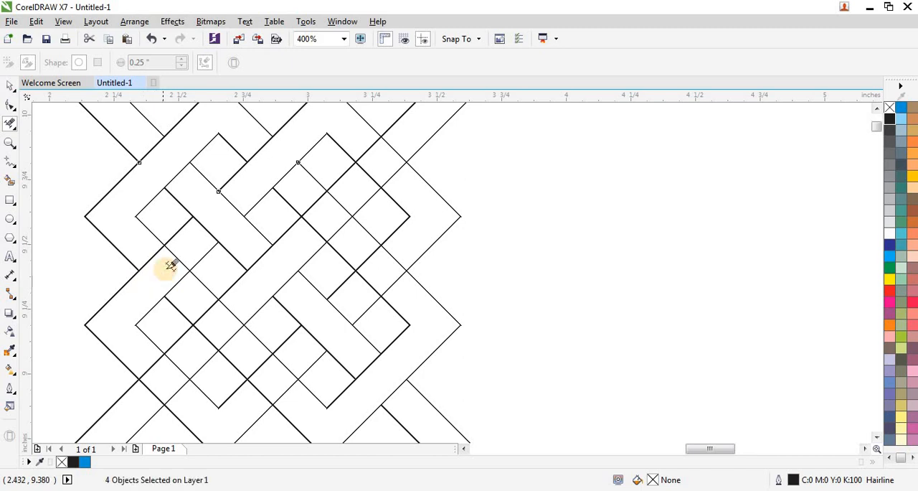
{"action": "left_click", "coordinate": [181, 249]}
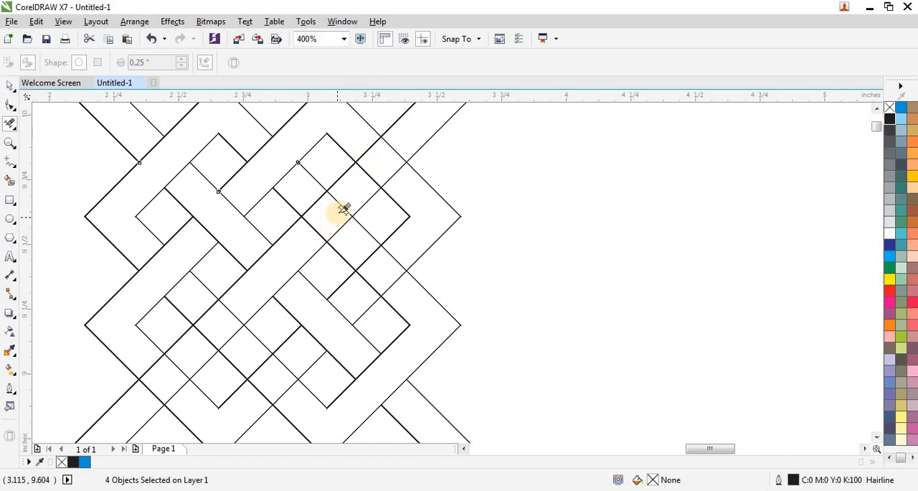
{"action": "scroll", "coordinate": [343, 203], "scroll_direction": "up", "scroll_amount": 2}
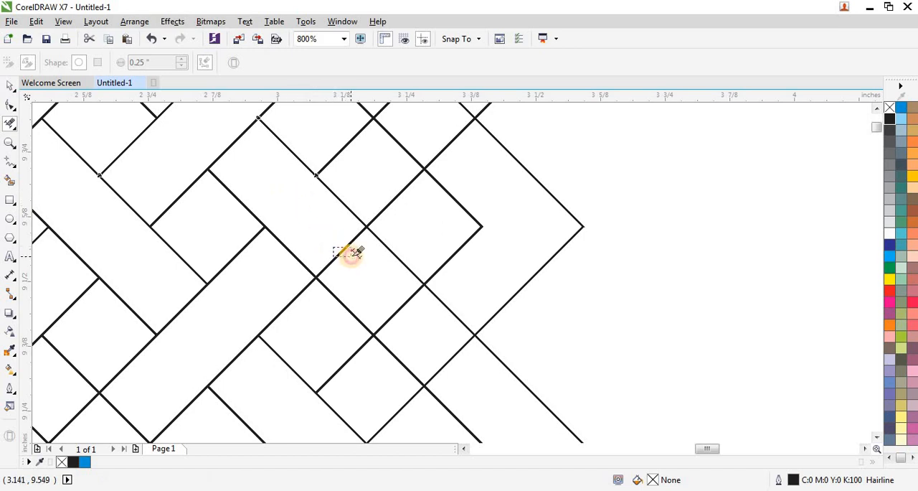
{"action": "scroll", "coordinate": [381, 249], "scroll_direction": "down", "scroll_amount": 2}
{"action": "scroll", "coordinate": [403, 289], "scroll_direction": "up", "scroll_amount": 2}
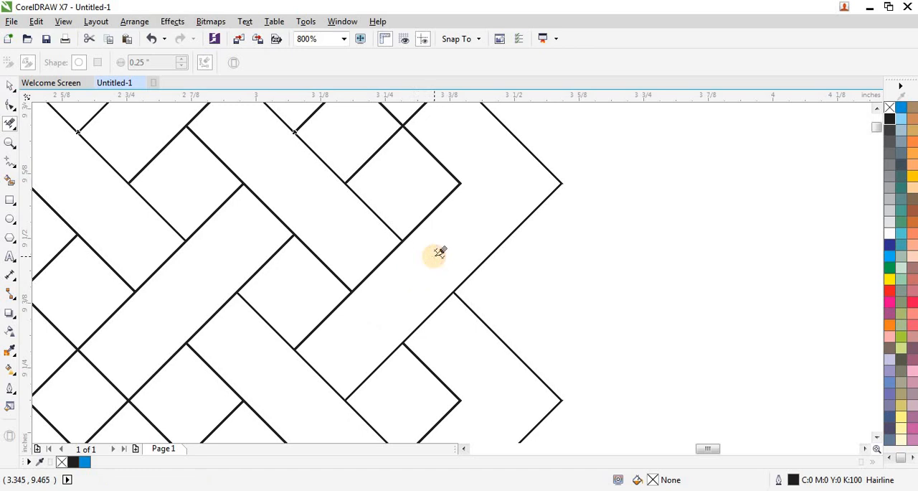
{"action": "scroll", "coordinate": [436, 253], "scroll_direction": "down", "scroll_amount": 2}
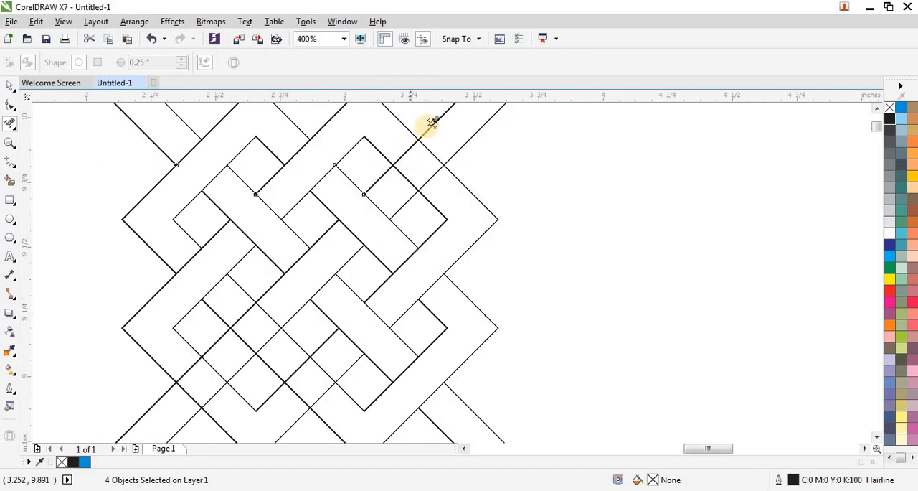
{"action": "scroll", "coordinate": [425, 150], "scroll_direction": "up", "scroll_amount": 2}
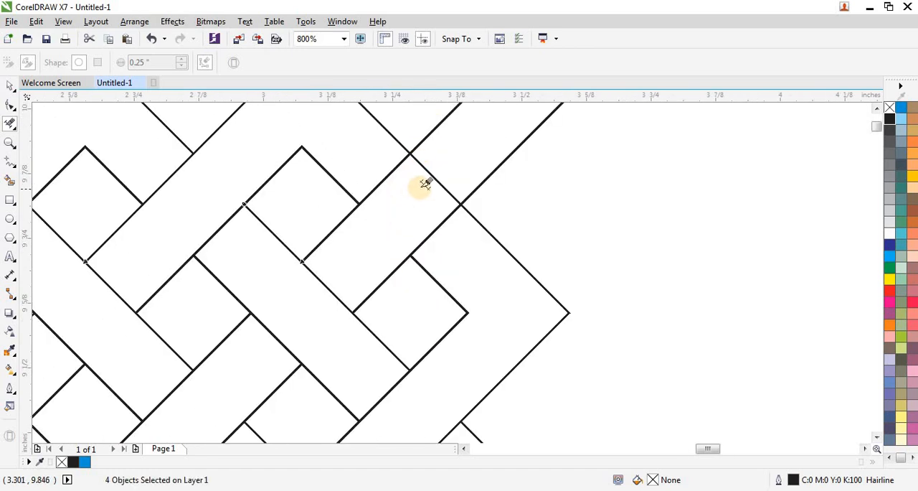
{"action": "scroll", "coordinate": [452, 167], "scroll_direction": "down", "scroll_amount": 2}
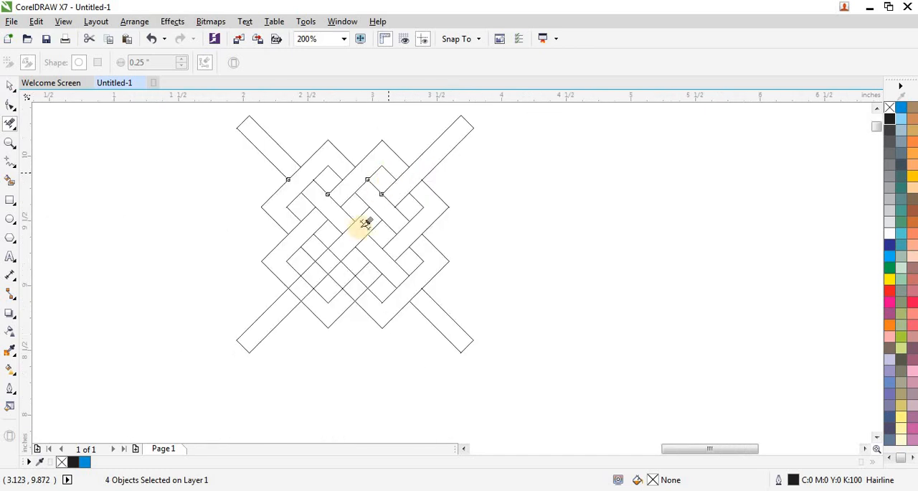
- Delete the remaining overlapping segments at the lattice's lower crossings, letting the lower-left arm pass over the outer band
{"action": "scroll", "coordinate": [332, 241], "scroll_direction": "up", "scroll_amount": 1}
{"action": "scroll", "coordinate": [336, 242], "scroll_direction": "up", "scroll_amount": 1}
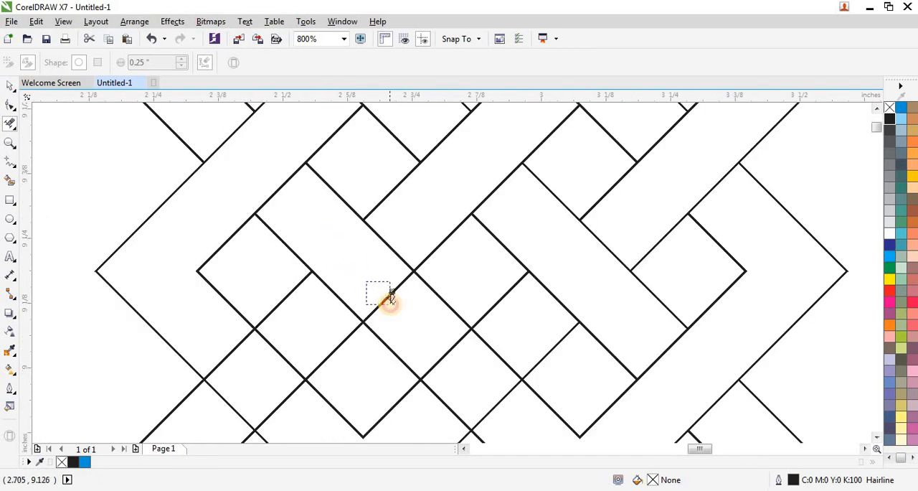
{"action": "scroll", "coordinate": [345, 244], "scroll_direction": "down", "scroll_amount": 1}
{"action": "scroll", "coordinate": [413, 317], "scroll_direction": "up", "scroll_amount": 1}
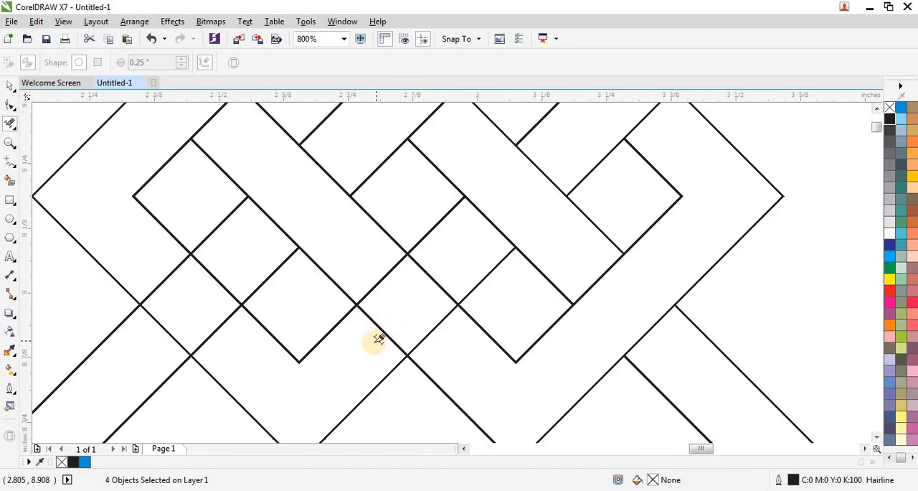
{"action": "left_click_drag", "start_coordinate": [439, 266], "coordinate": [421, 294]}
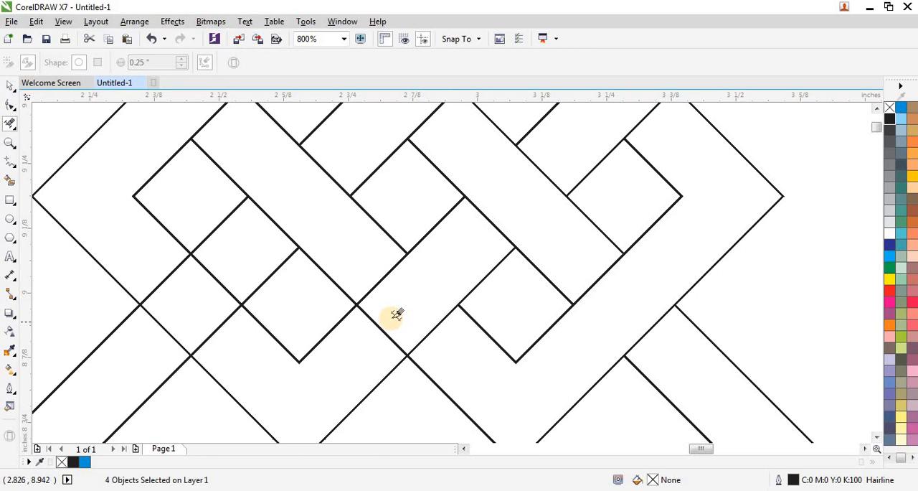
{"action": "scroll", "coordinate": [282, 325], "scroll_direction": "down", "scroll_amount": 1}
{"action": "scroll", "coordinate": [256, 307], "scroll_direction": "up", "scroll_amount": 1}
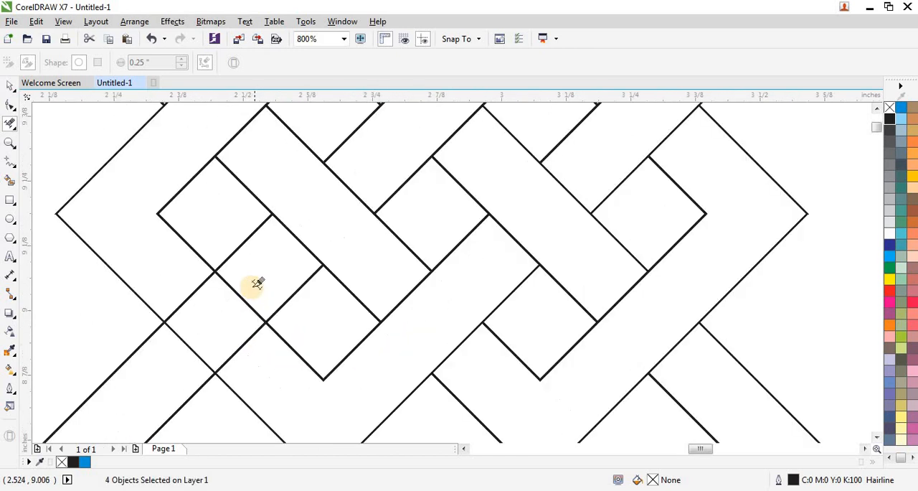
{"action": "left_click_drag", "start_coordinate": [257, 283], "coordinate": [219, 316]}
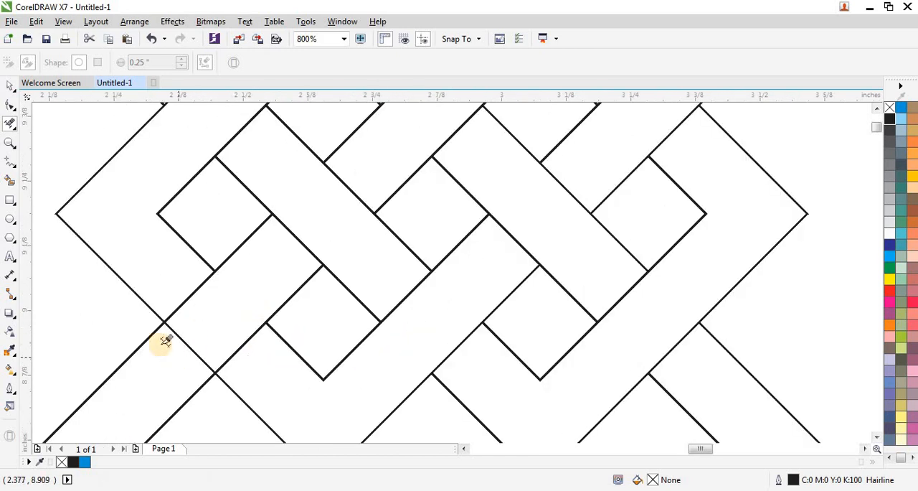
{"action": "scroll", "coordinate": [161, 334], "scroll_direction": "down", "scroll_amount": 2}
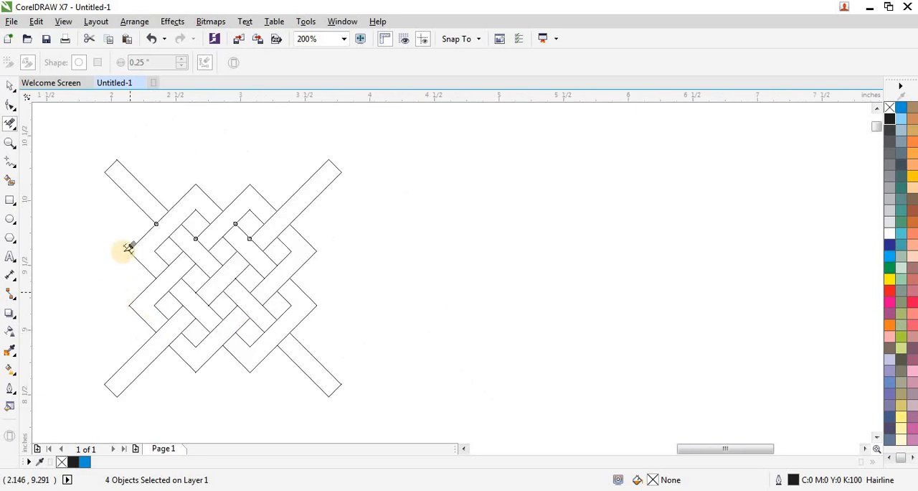
- Deselect the woven pattern and draw a straight vertical line about 2.85 in long beside it at X 1.0 in
{"action": "left_click", "coordinate": [12, 87]}
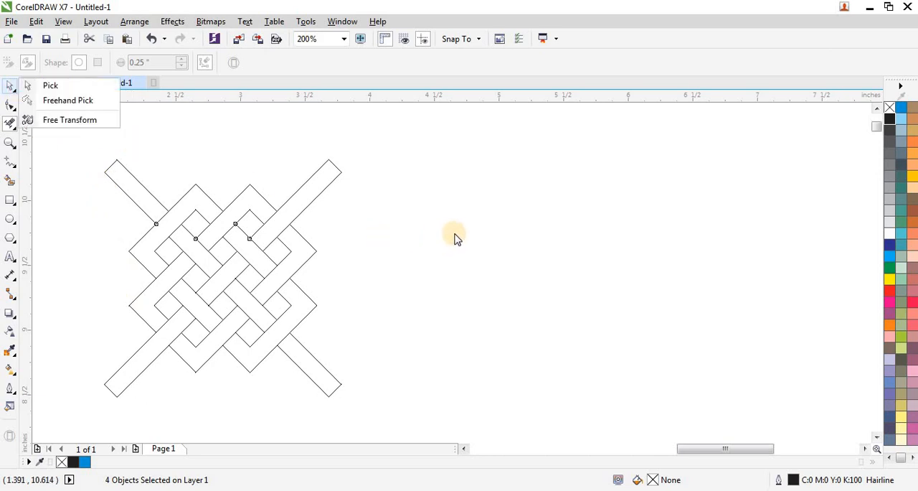
{"action": "scroll", "coordinate": [458, 231], "scroll_direction": "down", "scroll_amount": 1}
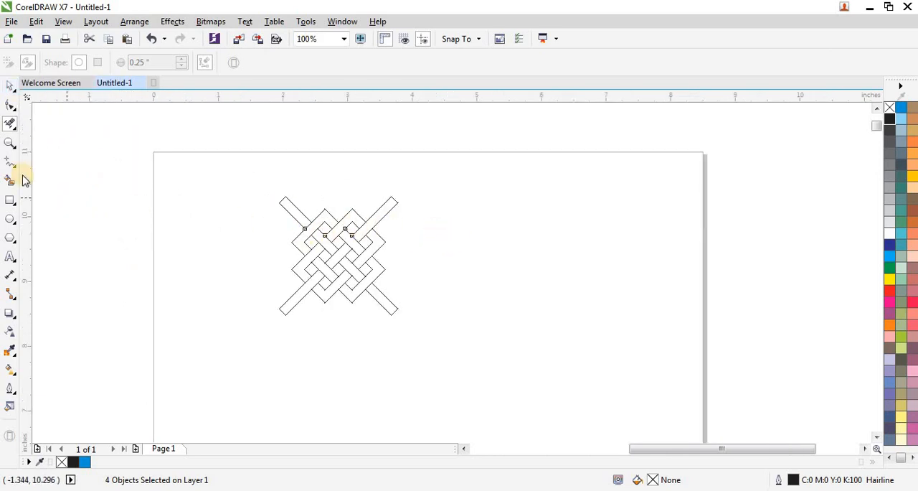
{"action": "left_click", "coordinate": [11, 89]}
{"action": "left_click", "coordinate": [58, 219]}
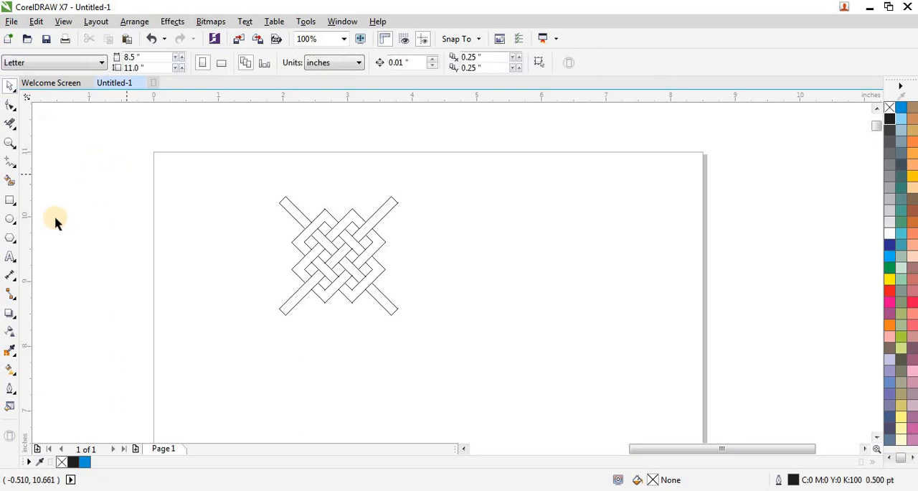
{"action": "left_click", "coordinate": [12, 165]}
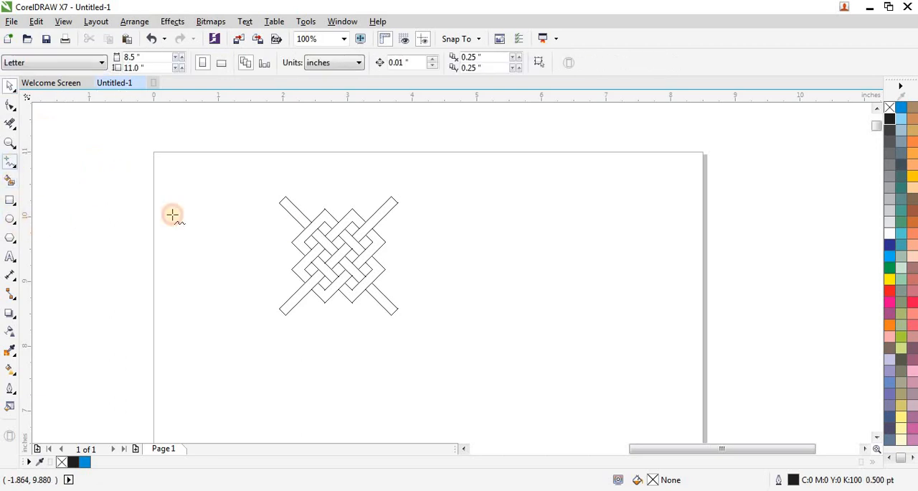
{"action": "left_click", "coordinate": [219, 190]}
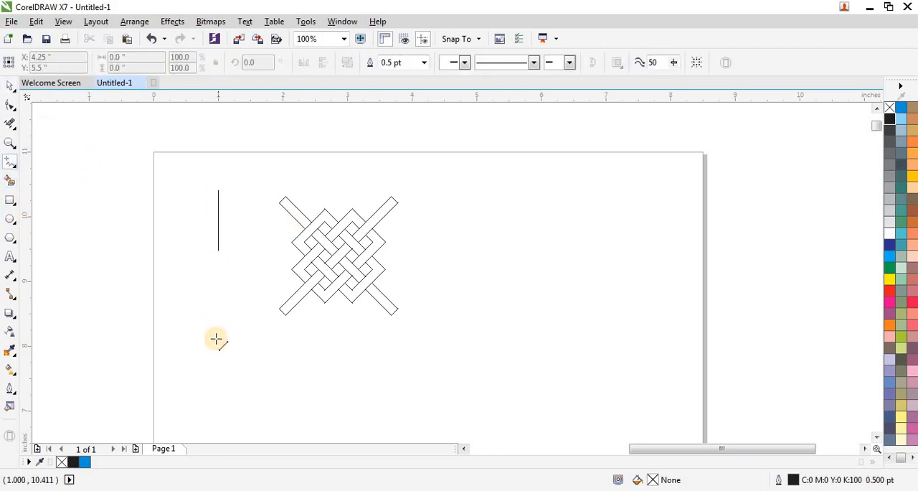
{"action": "left_click", "coordinate": [217, 375]}
- Set the vertical line's outline width to Hairline
{"action": "left_click", "coordinate": [10, 86]}
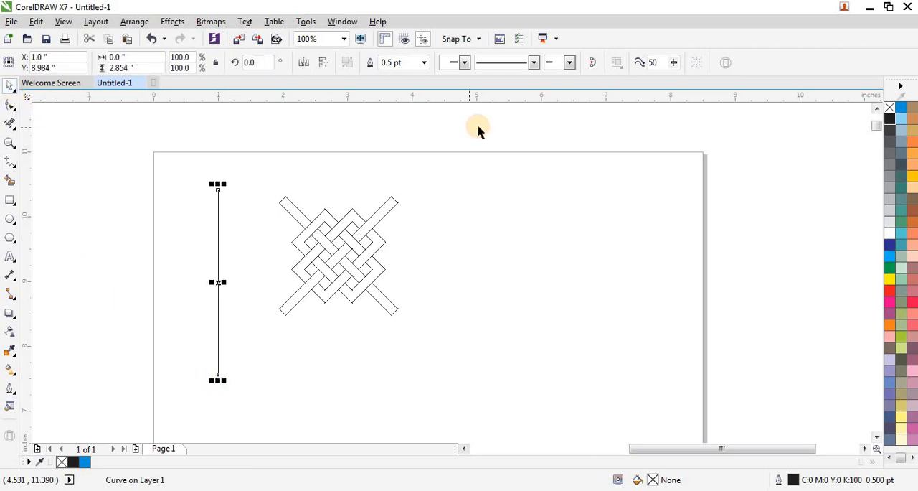
{"action": "left_click", "coordinate": [424, 62]}
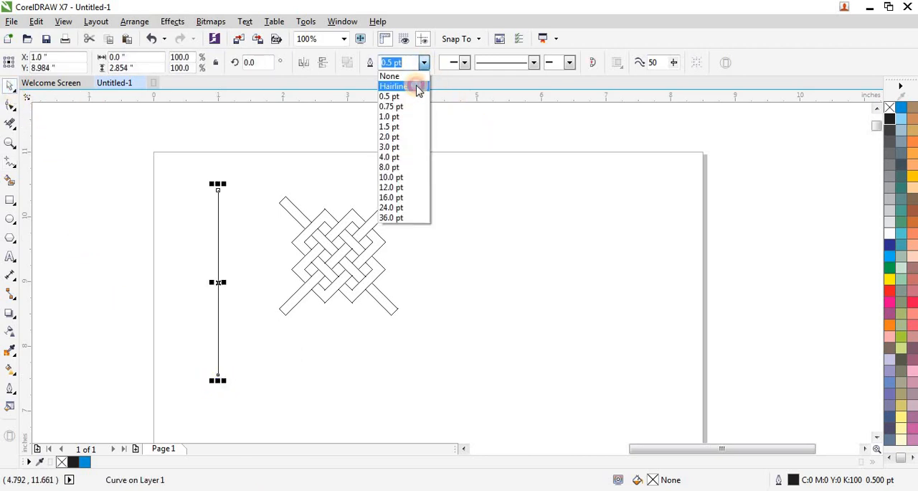
{"action": "left_click", "coordinate": [415, 85]}
- Move the vertical line onto the lattice's left corners, centred at about X 2.26 in, Y 9.3 in
{"action": "scroll", "coordinate": [224, 286], "scroll_direction": "up", "scroll_amount": 1}
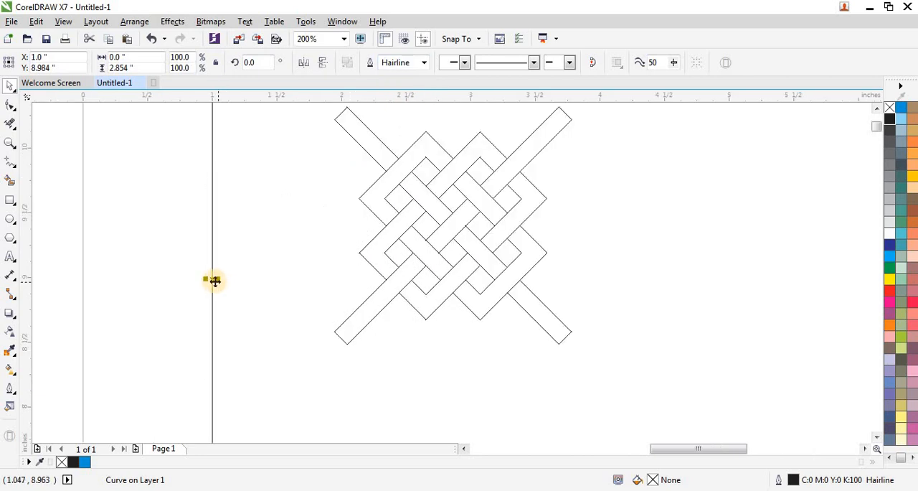
{"action": "left_click_drag", "start_coordinate": [212, 279], "coordinate": [375, 238]}
{"action": "scroll", "coordinate": [375, 194], "scroll_direction": "up", "scroll_amount": 2}
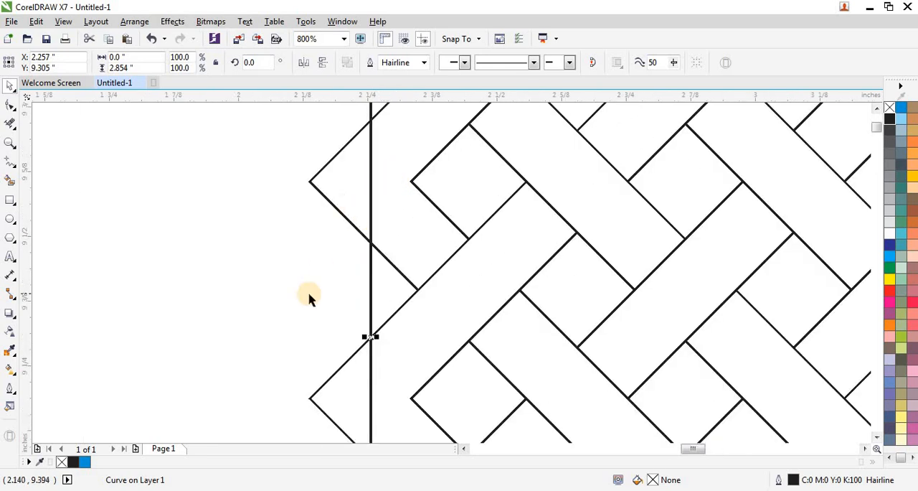
- Smart-fill the diamond opening at the lattice's upper-left inner corner with solid blue and no outline
{"action": "scroll", "coordinate": [323, 246], "scroll_direction": "down", "scroll_amount": 1}
{"action": "scroll", "coordinate": [328, 246], "scroll_direction": "up", "scroll_amount": 1}
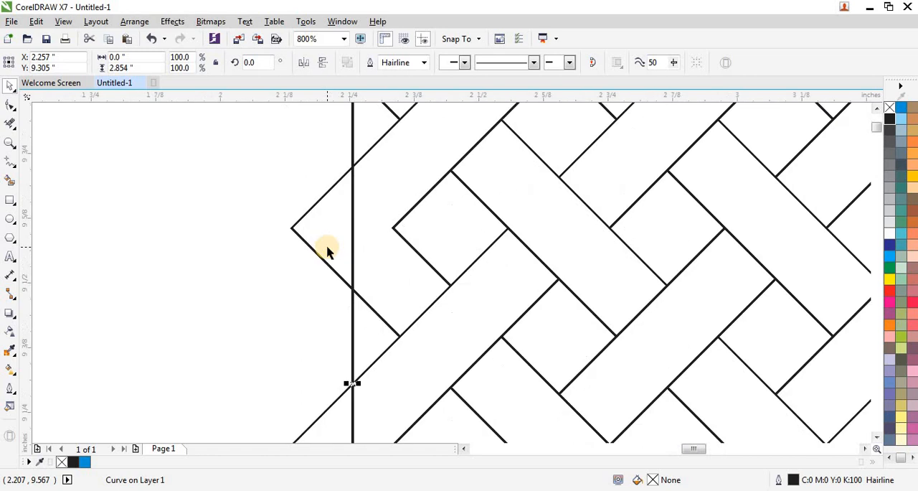
{"action": "left_click", "coordinate": [436, 243]}
{"action": "left_click", "coordinate": [10, 180]}
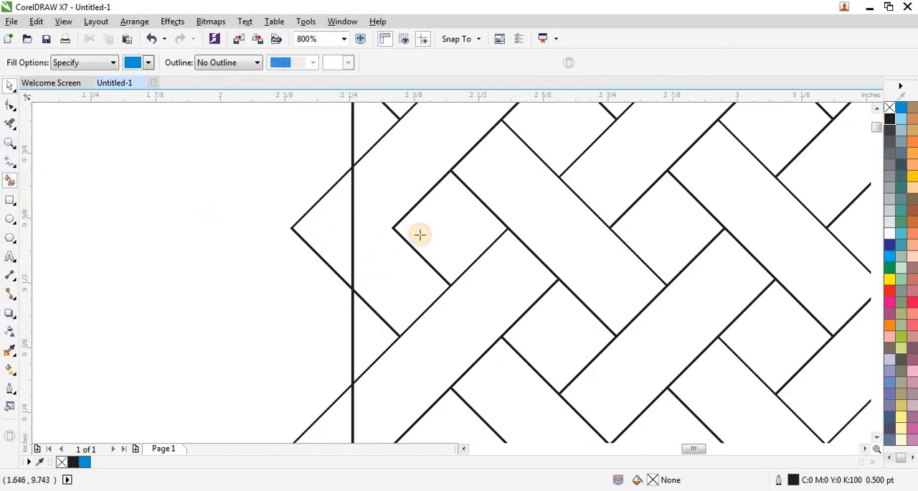
{"action": "left_click", "coordinate": [421, 228]}
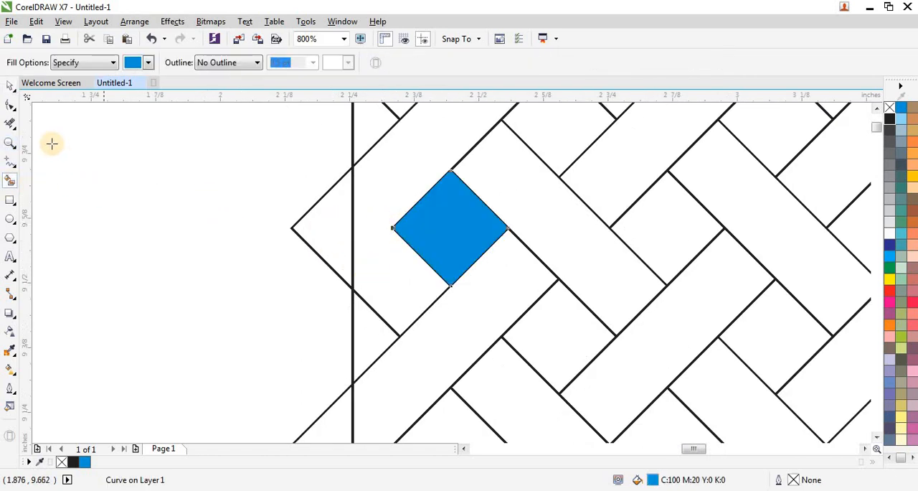
- Mirror the blue diamond horizontally across its left corner so it sits over the outer band's upper-left corner
{"action": "left_click", "coordinate": [10, 86]}
{"action": "left_click", "coordinate": [445, 238]}
{"action": "left_click", "coordinate": [446, 239]}
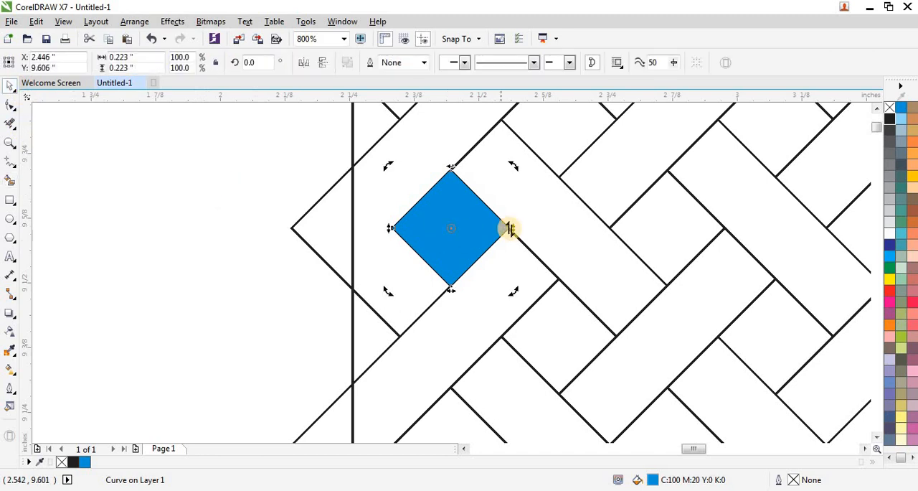
{"action": "left_click", "coordinate": [492, 232]}
{"action": "left_click_drag", "start_coordinate": [512, 228], "coordinate": [337, 234]}
{"action": "scroll", "coordinate": [385, 231], "scroll_direction": "up", "scroll_amount": 1}
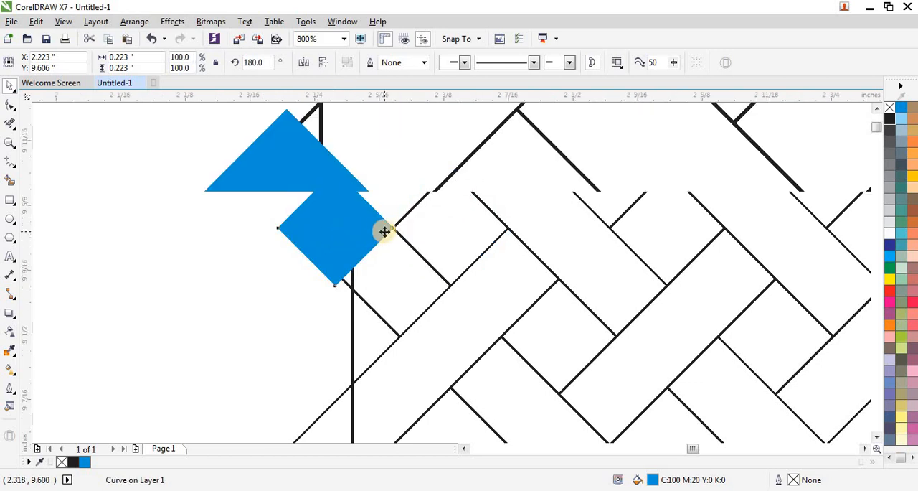
{"action": "scroll", "coordinate": [384, 231], "scroll_direction": "up", "scroll_amount": 2}
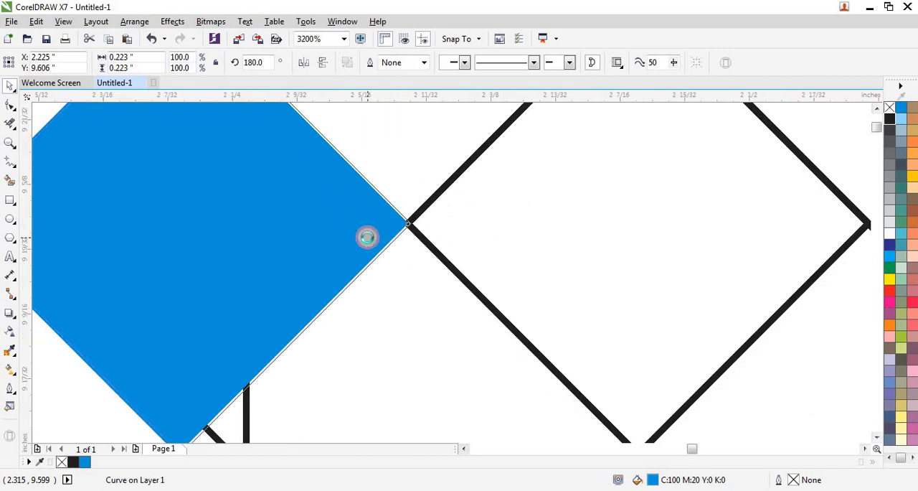
{"action": "scroll", "coordinate": [404, 259], "scroll_direction": "down", "scroll_amount": 1}
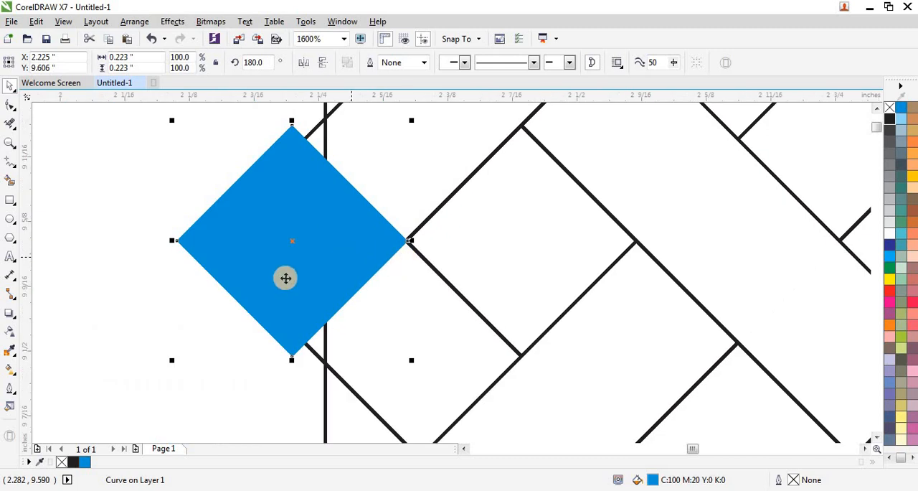
- Scale the blue diamond about its centre to about 0.194 in and nudge it right to fit the outer band's corner
{"action": "left_click_drag", "start_coordinate": [173, 360], "coordinate": [201, 351]}
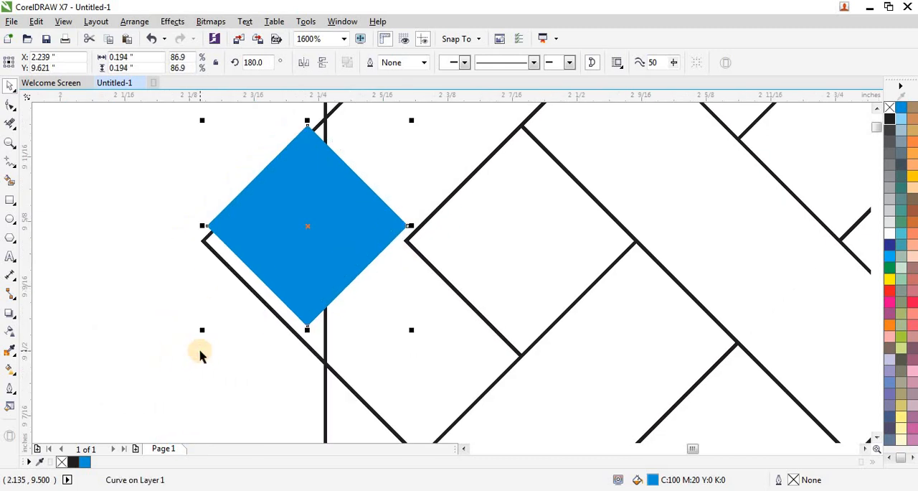
{"action": "key", "text": "ctrl+z"}
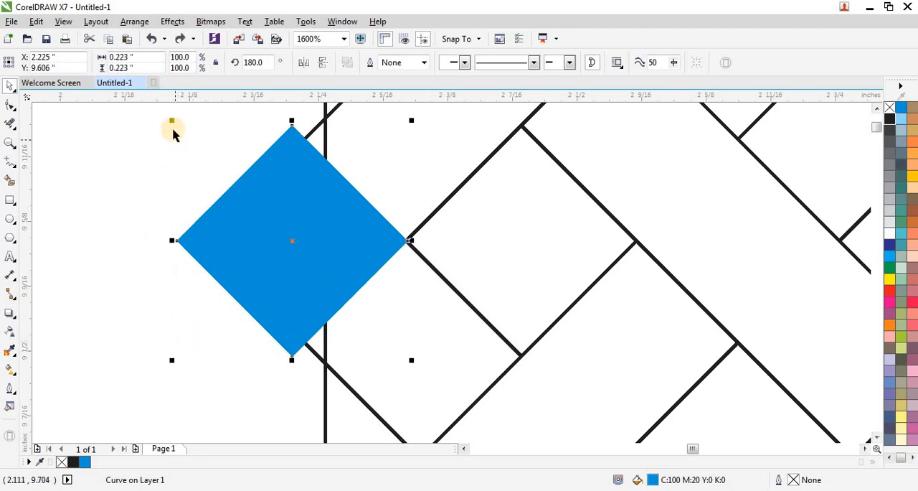
{"action": "left_click_drag", "start_coordinate": [171, 123], "coordinate": [186, 134]}
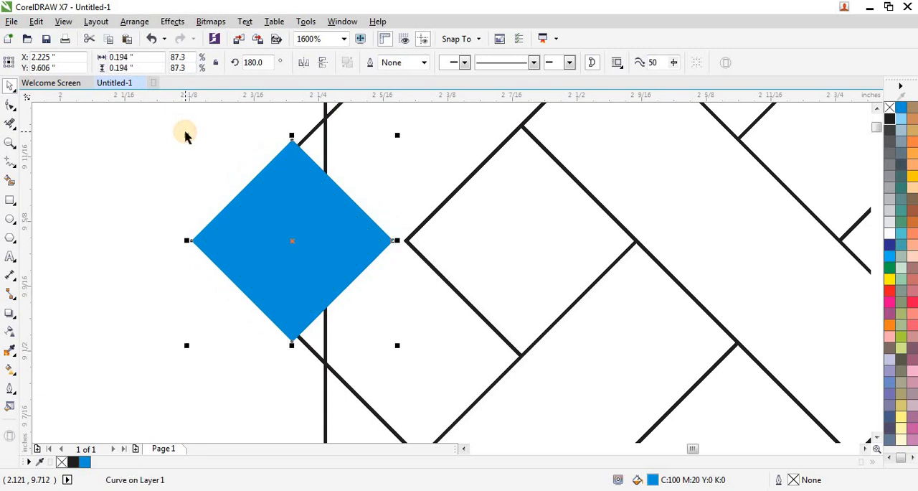
{"action": "key", "text": "Right"}
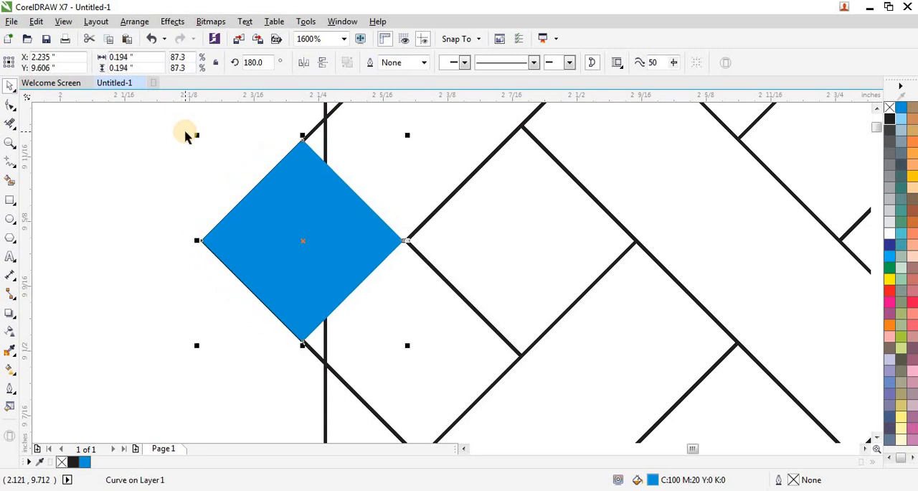
- Move the vertical line to about X 2.238 in, through the blue diamond's upper and lower corners, and check their alignment
{"action": "left_click", "coordinate": [361, 164]}
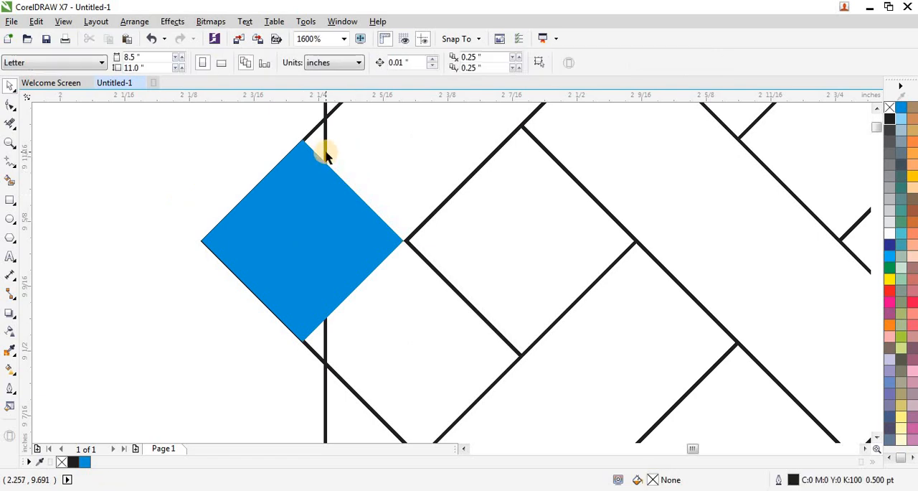
{"action": "left_click_drag", "start_coordinate": [325, 154], "coordinate": [306, 149]}
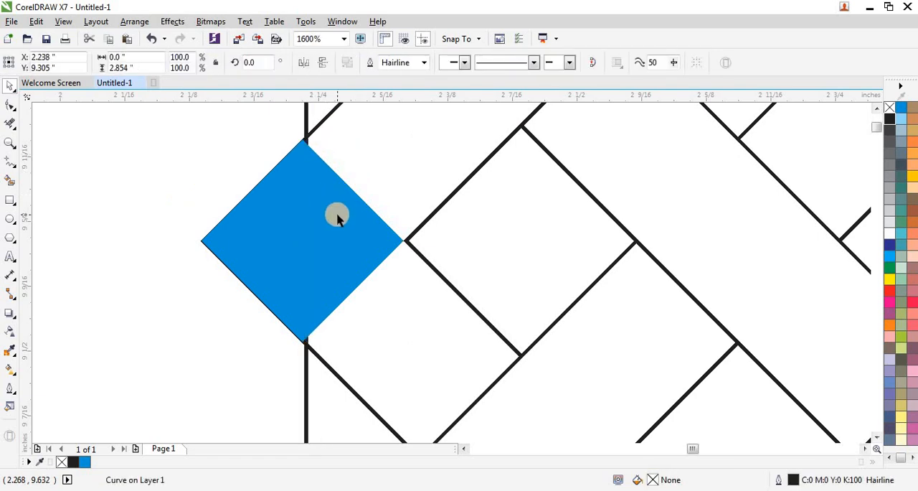
{"action": "scroll", "coordinate": [362, 223], "scroll_direction": "up", "scroll_amount": 1}
{"action": "left_click", "coordinate": [373, 225]}
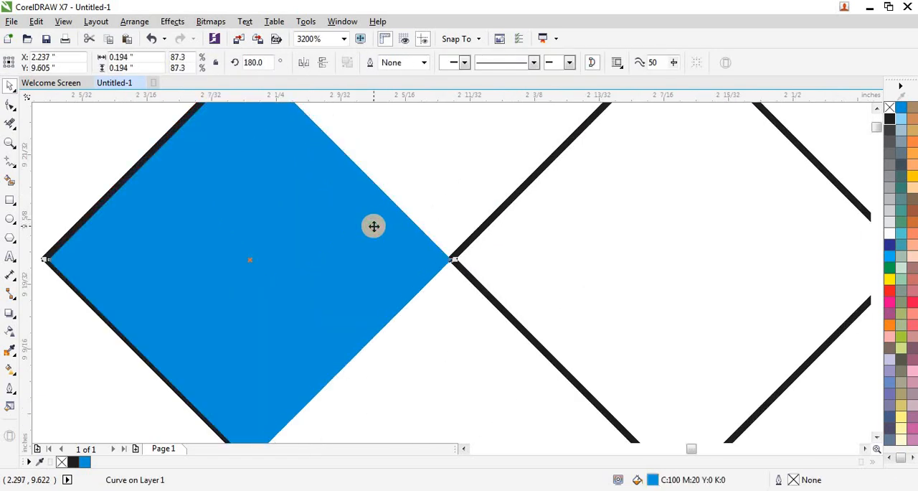
{"action": "scroll", "coordinate": [338, 219], "scroll_direction": "down", "scroll_amount": 2}
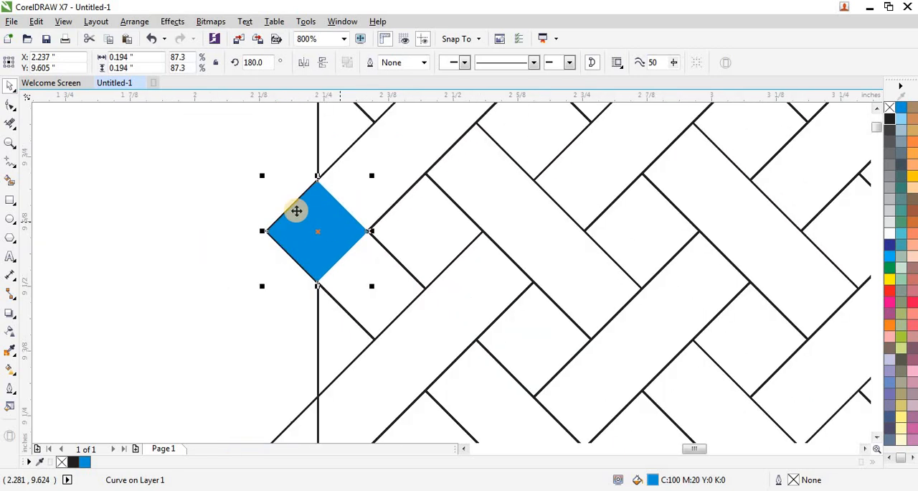
{"action": "left_click", "coordinate": [276, 153]}
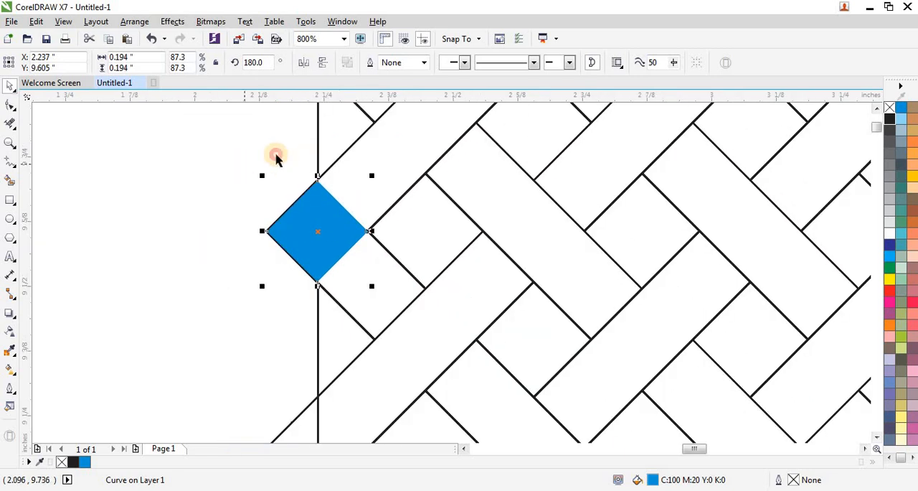
{"action": "left_click", "coordinate": [317, 146]}
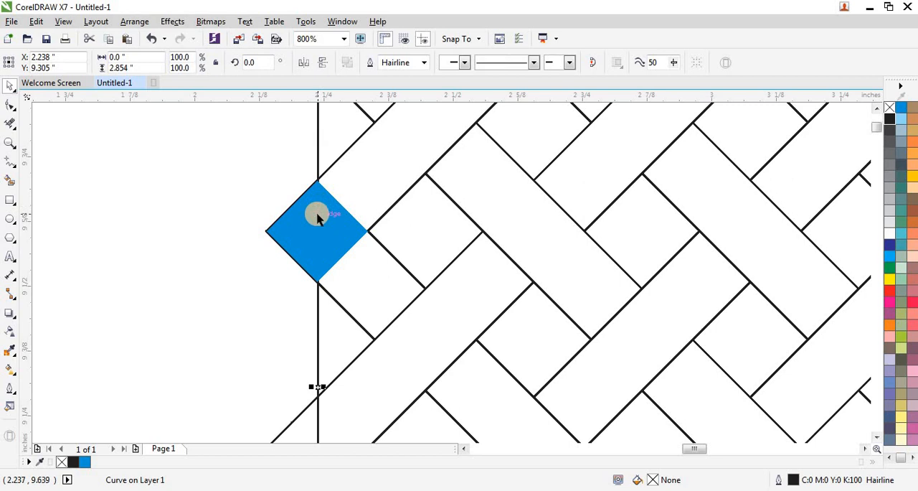
{"action": "left_click", "coordinate": [334, 228], "text": "shift"}
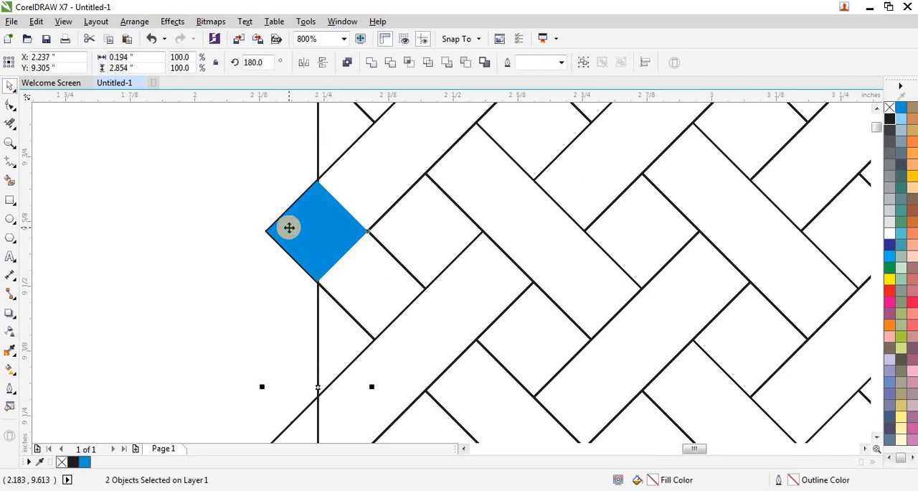
{"action": "left_click", "coordinate": [252, 250]}
- Drag the blue measuring diamond off the lattice's left corner and delete it
{"action": "scroll", "coordinate": [279, 229], "scroll_direction": "down", "scroll_amount": 2}
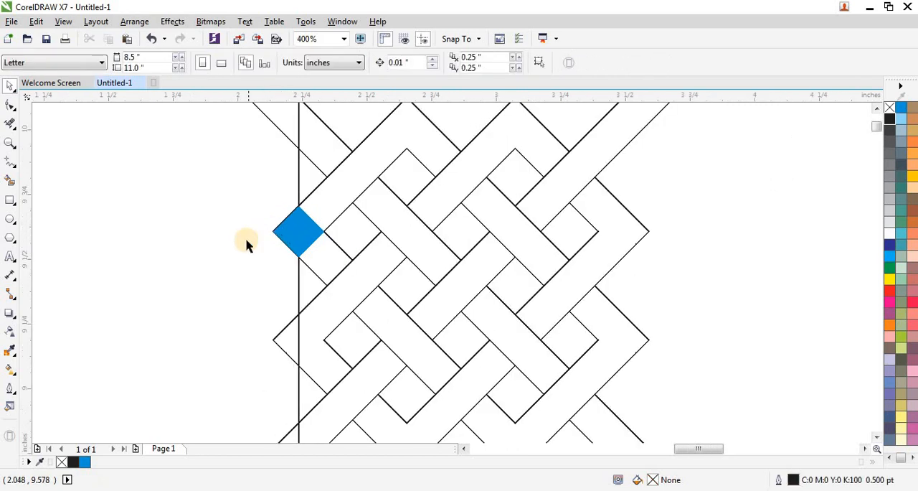
{"action": "scroll", "coordinate": [246, 242], "scroll_direction": "down", "scroll_amount": 2}
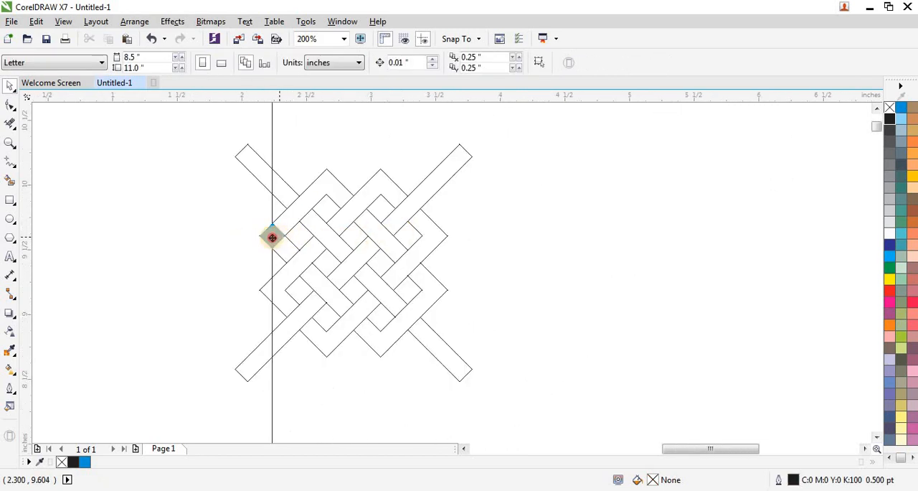
{"action": "left_click_drag", "start_coordinate": [272, 237], "coordinate": [189, 241]}
{"action": "key", "text": "Delete"}
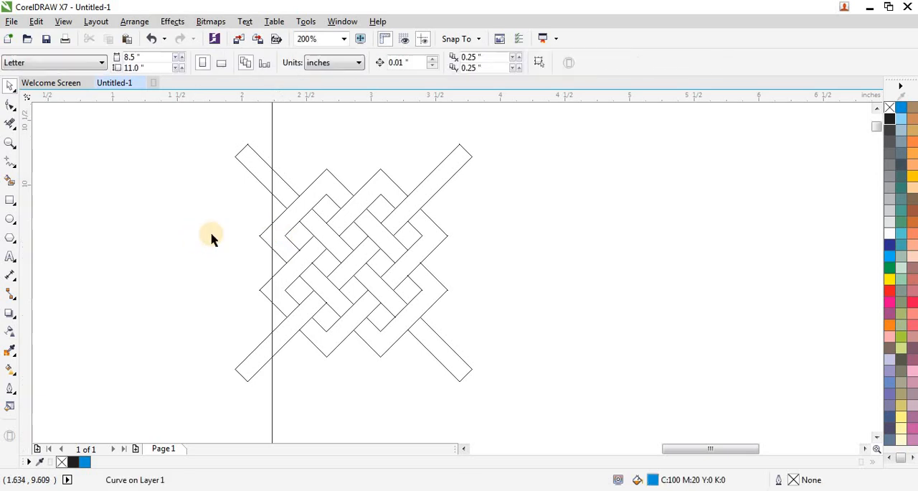
- Place a duplicate of the vertical line to the right of the lattice at about X 3.85 in
{"action": "left_click", "coordinate": [272, 212]}
{"action": "left_click_drag", "start_coordinate": [274, 273], "coordinate": [479, 270]}
{"action": "scroll", "coordinate": [479, 269], "scroll_direction": "up", "scroll_amount": 1}
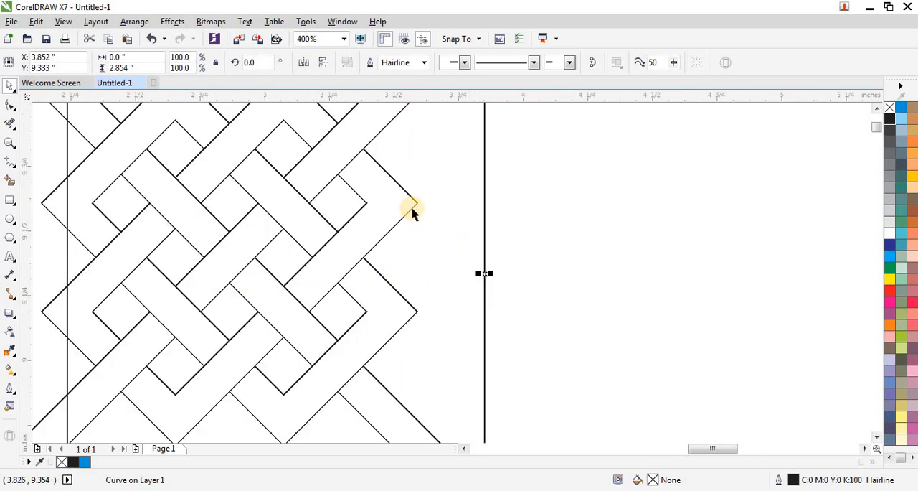
- Smart-fill the diamond opening at the lattice's upper-right inner corner with solid blue and no outline
{"action": "scroll", "coordinate": [359, 181], "scroll_direction": "up", "scroll_amount": 1}
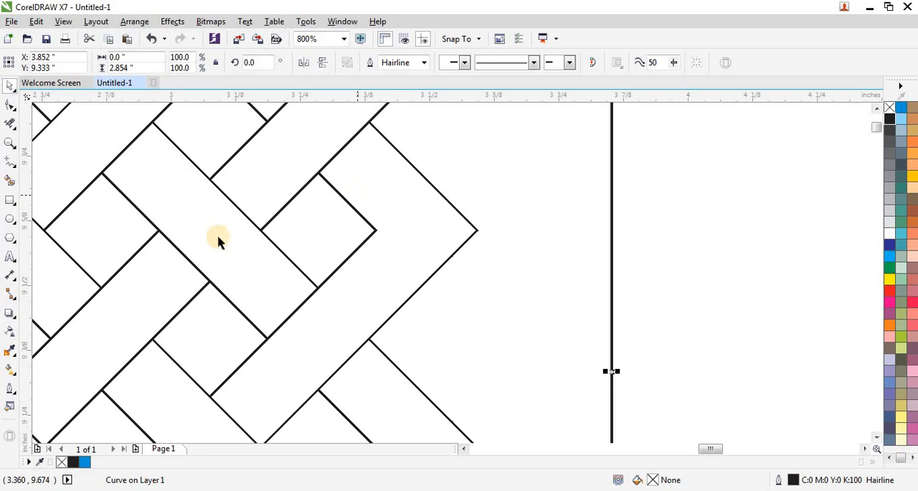
{"action": "left_click", "coordinate": [10, 182]}
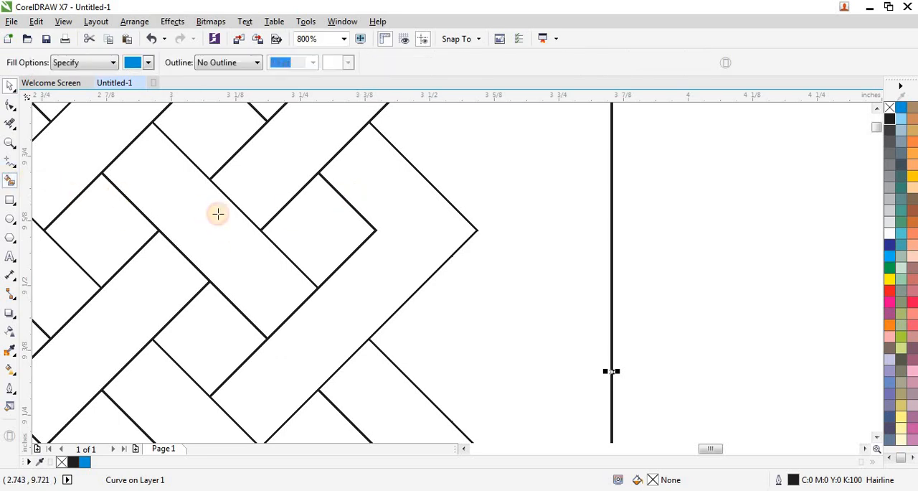
{"action": "left_click", "coordinate": [308, 223]}
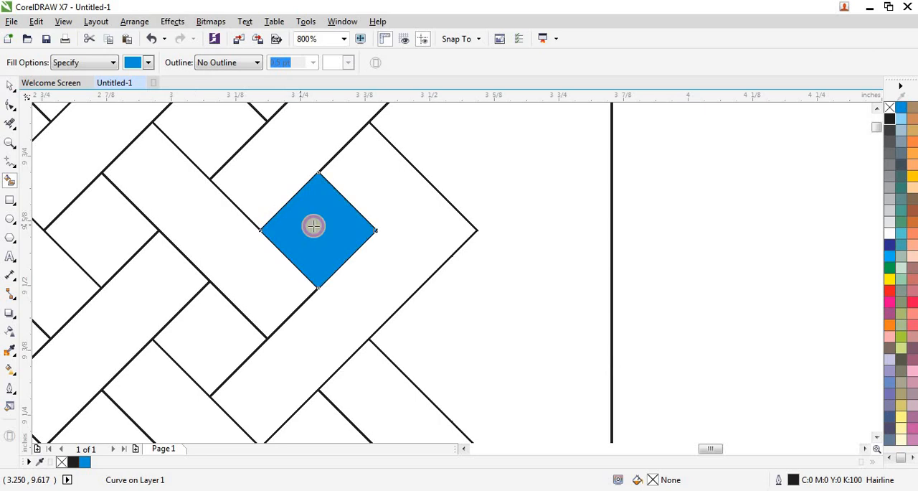
- Mirror the new blue diamond horizontally across its right corner so it sits over the outer band's upper-right corner
{"action": "left_click", "coordinate": [10, 86]}
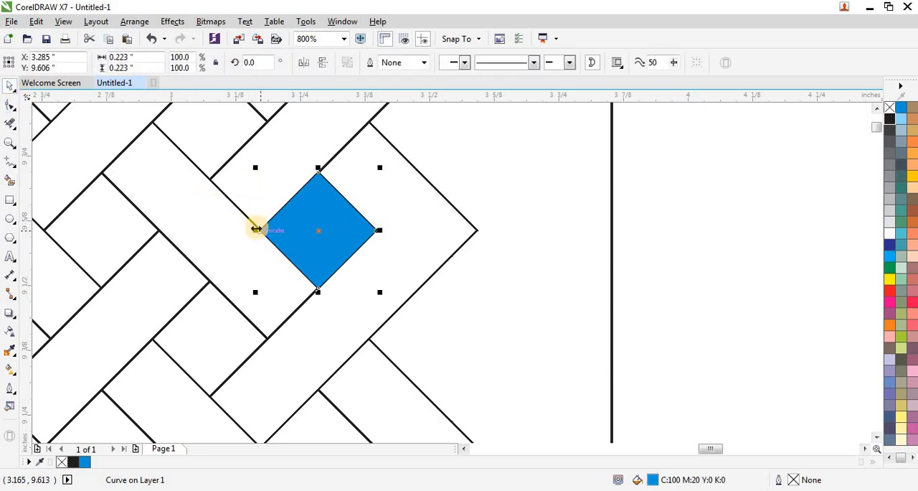
{"action": "left_click_drag", "start_coordinate": [256, 229], "coordinate": [431, 229]}
{"action": "scroll", "coordinate": [445, 182], "scroll_direction": "up", "scroll_amount": 1}
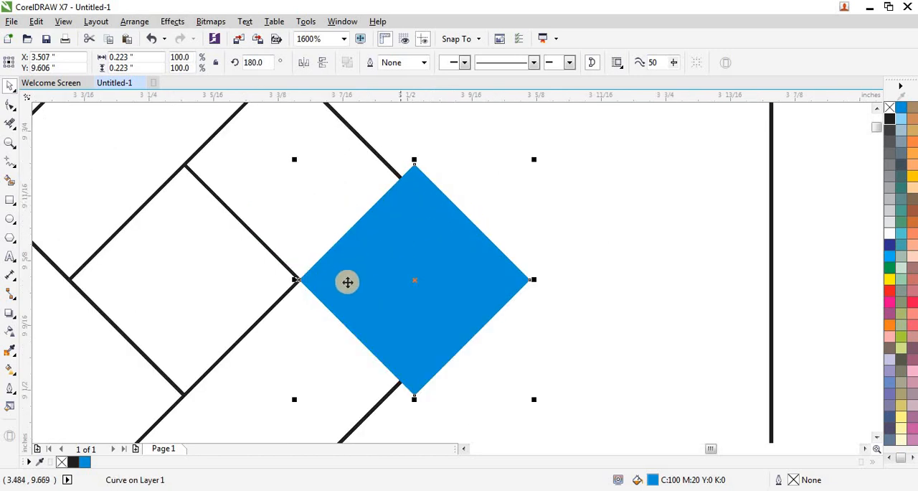
- Scale the right-hand blue diamond about its centre to about 0.199 in, fit it to the band's corner at X 3.493 in, and deselect it
{"action": "left_click_drag", "start_coordinate": [537, 161], "coordinate": [525, 178]}
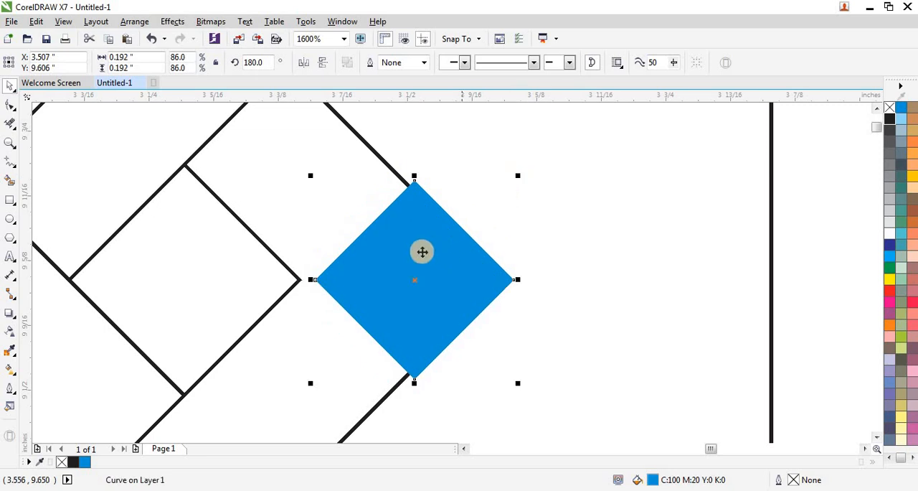
{"action": "mouse_move", "coordinate": [414, 270]}
{"action": "left_mouse_down"}
{"action": "mouse_move", "coordinate": [412, 281]}
{"action": "mouse_move", "coordinate": [398, 278]}
{"action": "left_mouse_up"}
{"action": "scroll", "coordinate": [446, 275], "scroll_direction": "up", "scroll_amount": 1}
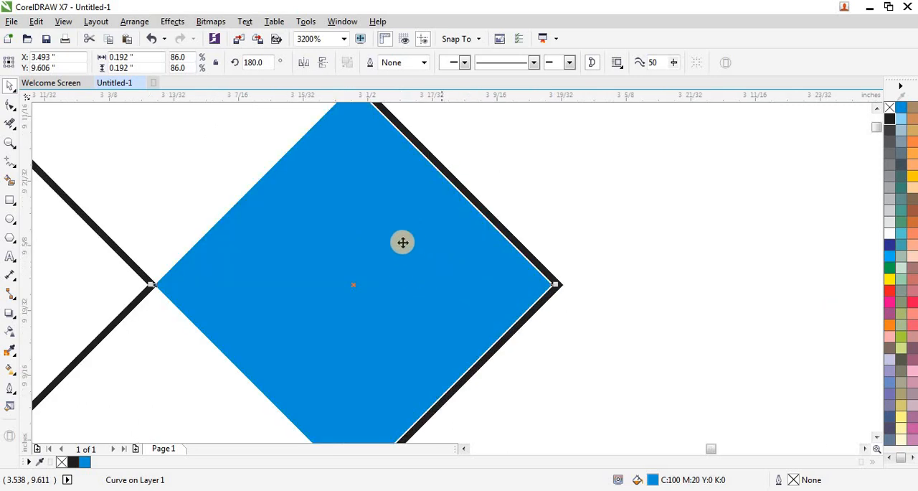
{"action": "scroll", "coordinate": [402, 241], "scroll_direction": "down", "scroll_amount": 1}
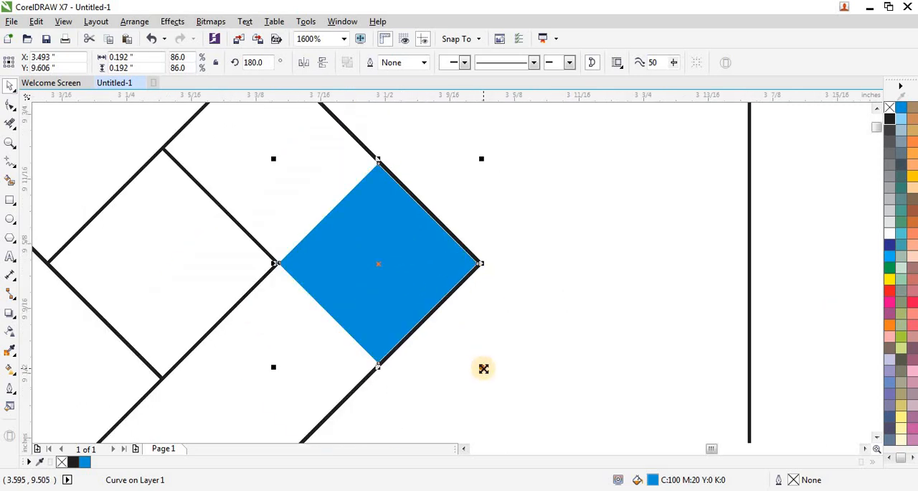
{"action": "left_click_drag", "start_coordinate": [483, 368], "coordinate": [491, 374]}
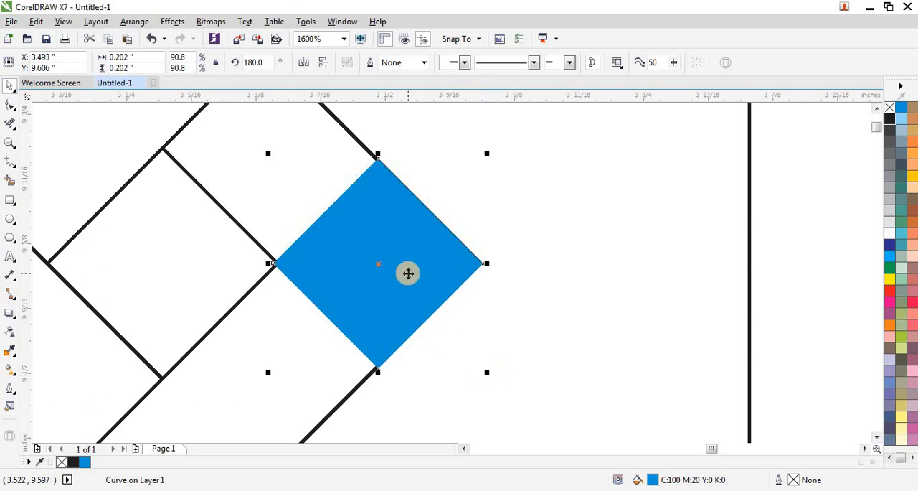
{"action": "scroll", "coordinate": [409, 274], "scroll_direction": "up", "scroll_amount": 1}
{"action": "scroll", "coordinate": [434, 322], "scroll_direction": "down", "scroll_amount": 1}
{"action": "scroll", "coordinate": [490, 406], "scroll_direction": "up", "scroll_amount": 1}
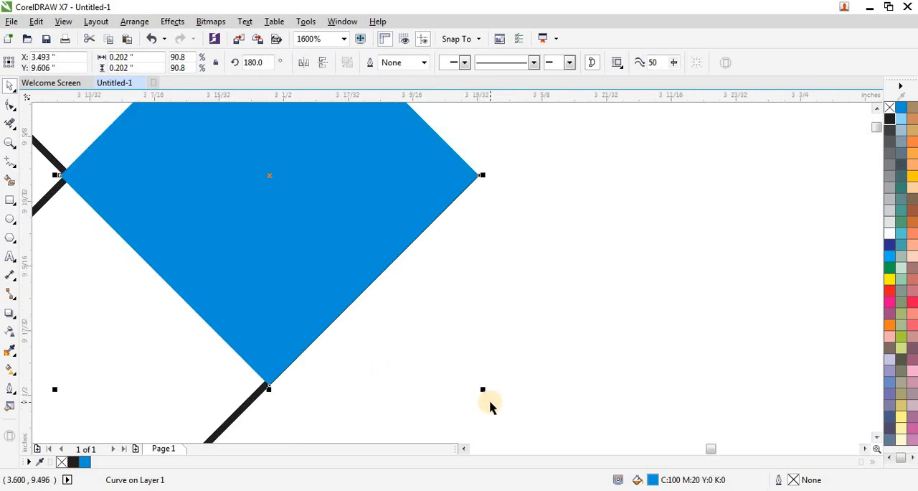
{"action": "left_click_drag", "start_coordinate": [480, 387], "coordinate": [479, 386]}
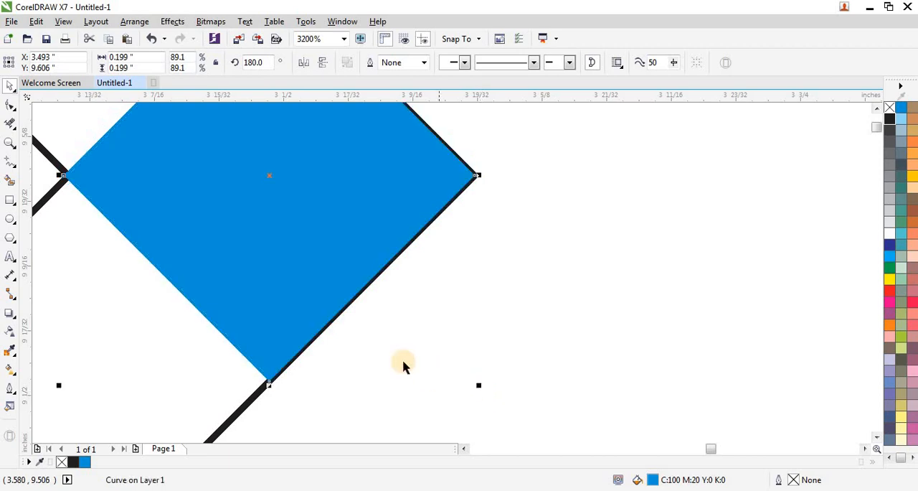
{"action": "scroll", "coordinate": [403, 366], "scroll_direction": "down", "scroll_amount": 1}
{"action": "scroll", "coordinate": [350, 288], "scroll_direction": "down", "scroll_amount": 1}
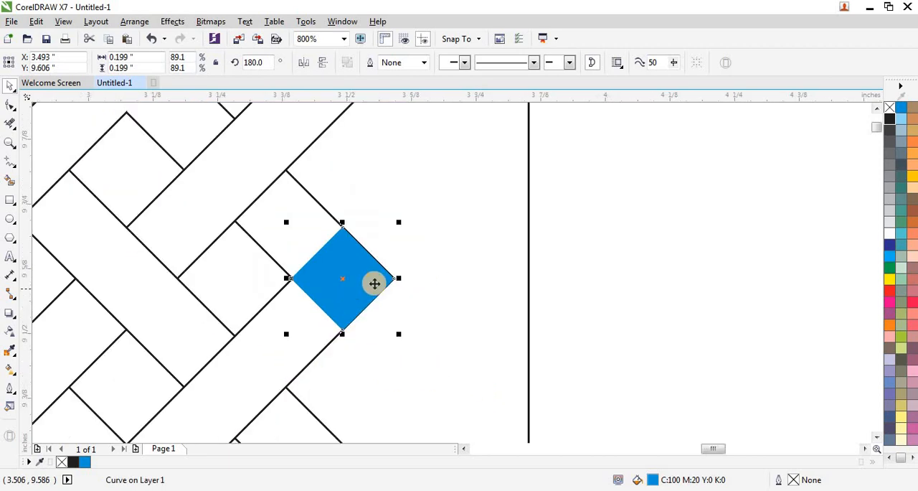
{"action": "left_click", "coordinate": [517, 267]}
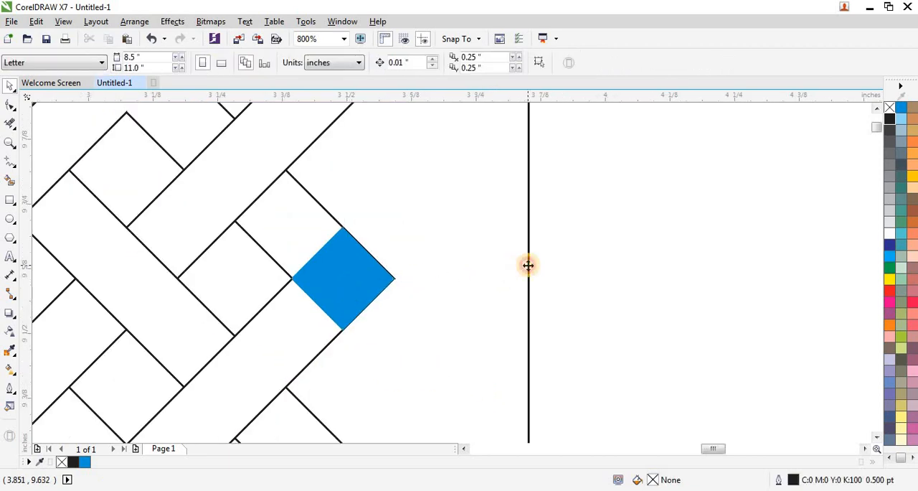
- Centre the right vertical line horizontally on the blue corner diamond at X 3.493 in, and delete the diamond
{"action": "left_click", "coordinate": [528, 265]}
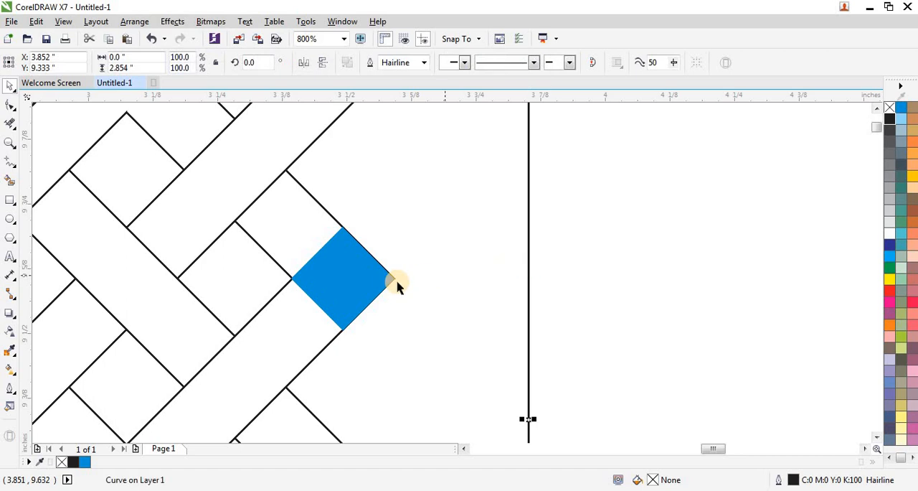
{"action": "left_click", "coordinate": [350, 278], "text": "shift"}
{"action": "key", "text": "c"}
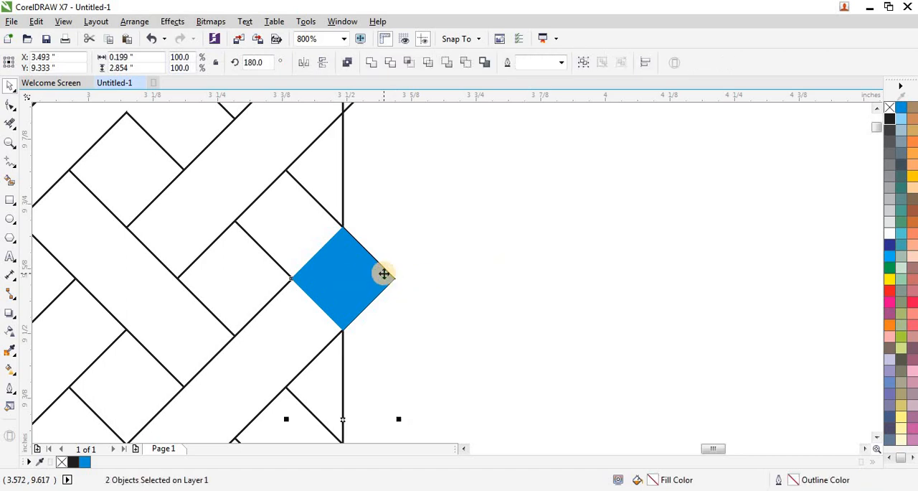
{"action": "left_click", "coordinate": [435, 265]}
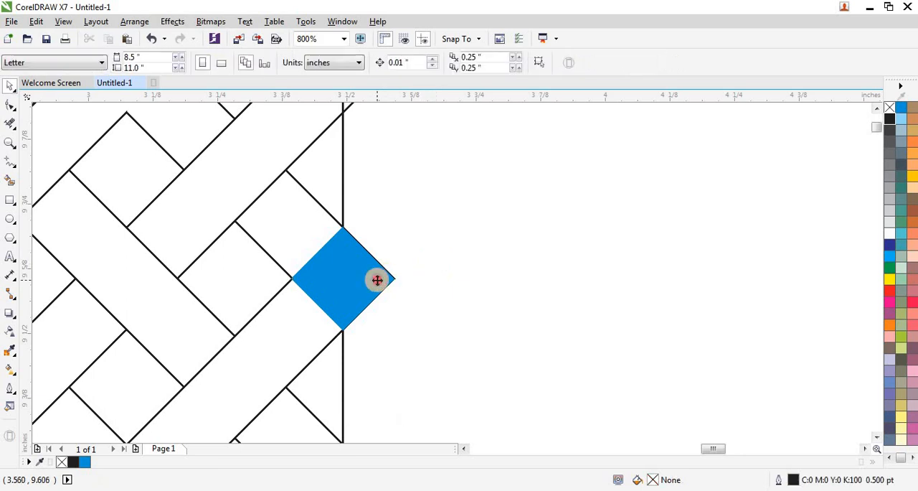
{"action": "left_click", "coordinate": [377, 279]}
{"action": "key", "text": "Delete"}
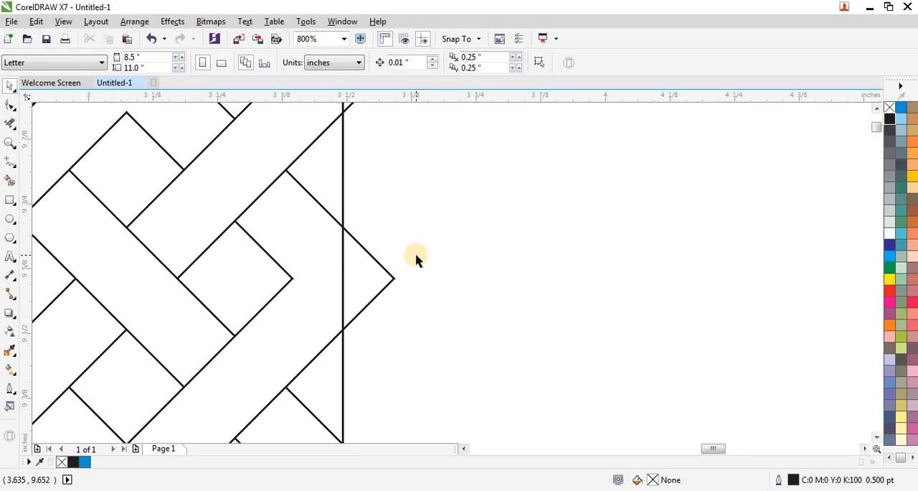
- Trim away all band segments outside the left and right vertical lines with Virtual Segment Delete
{"action": "scroll", "coordinate": [419, 252], "scroll_direction": "down", "scroll_amount": 3}
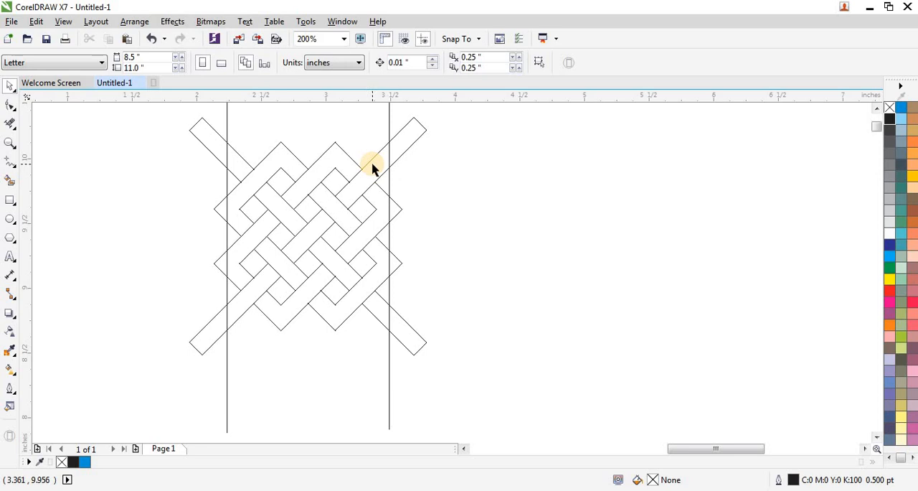
{"action": "left_click", "coordinate": [12, 120]}
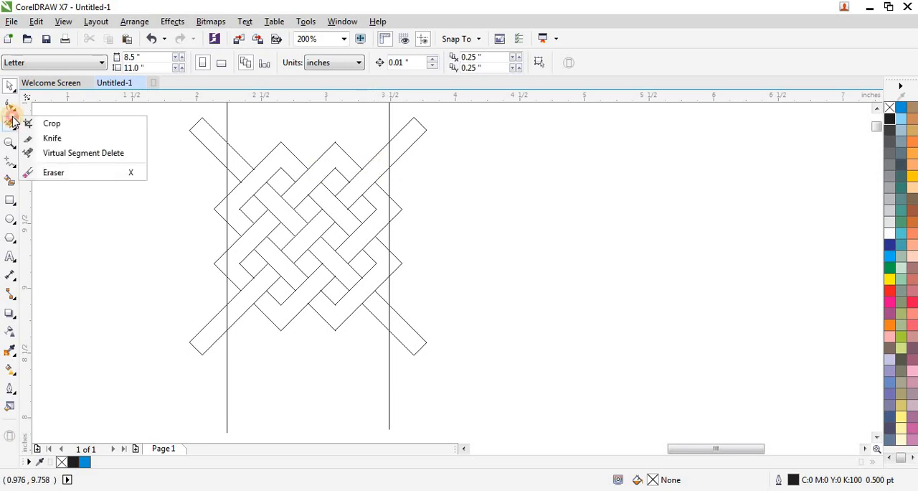
{"action": "left_click", "coordinate": [115, 151]}
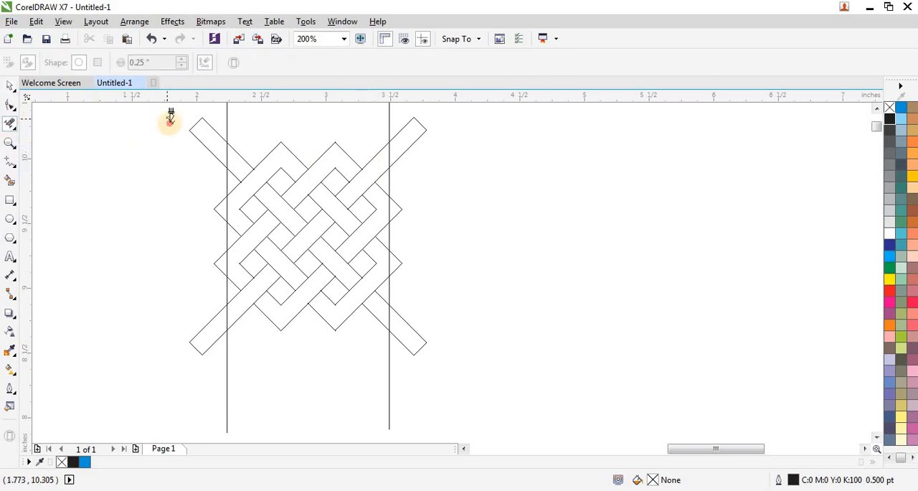
{"action": "left_click_drag", "start_coordinate": [168, 118], "coordinate": [222, 343]}
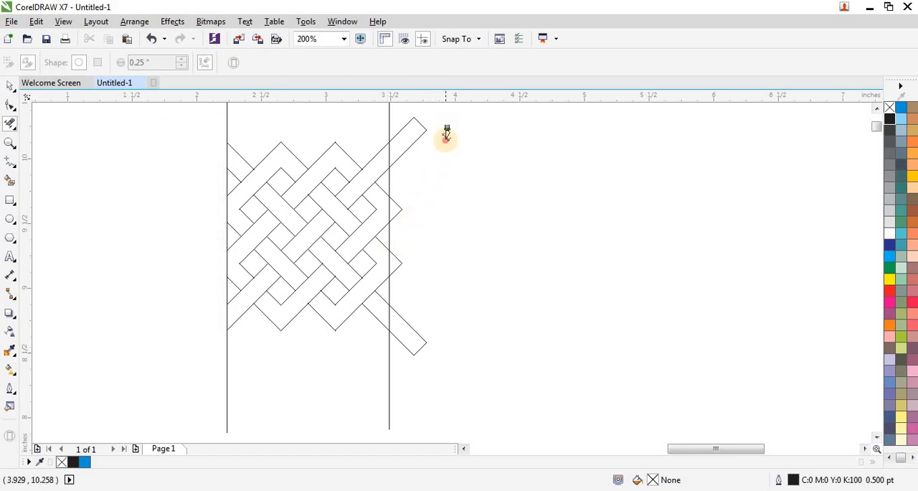
{"action": "left_click_drag", "start_coordinate": [446, 122], "coordinate": [400, 373]}
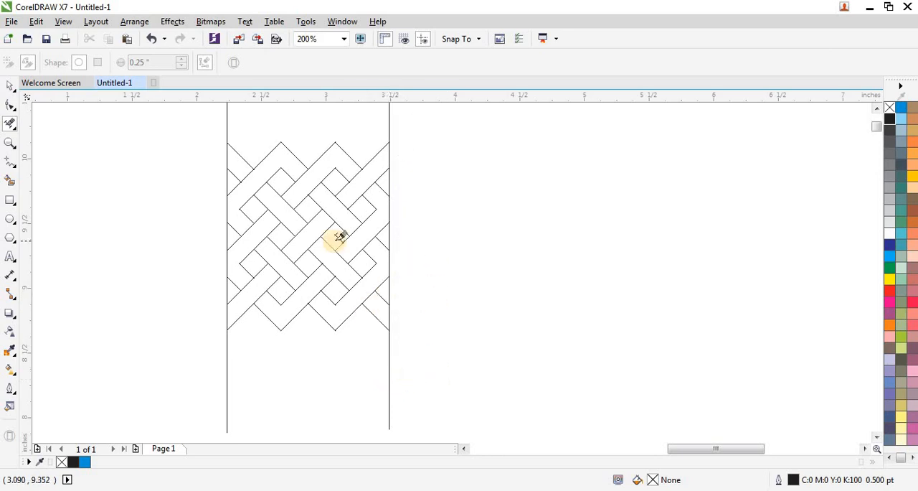
- Move both vertical guide lines together off the lattice to the empty area lower on the page
{"action": "left_click", "coordinate": [10, 87]}
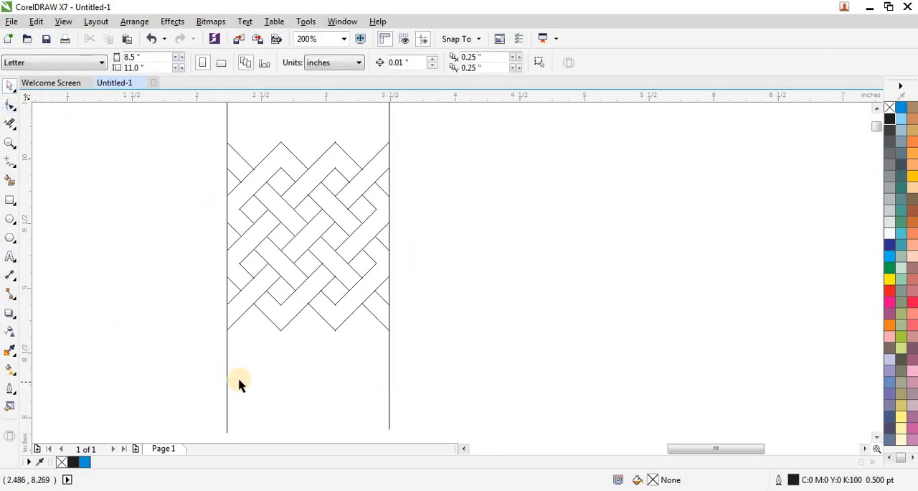
{"action": "left_click", "coordinate": [227, 383]}
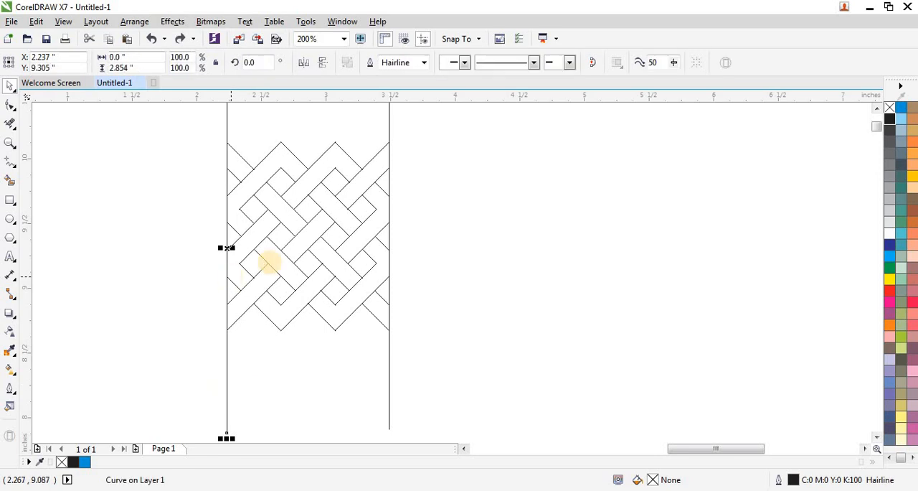
{"action": "scroll", "coordinate": [289, 259], "scroll_direction": "down", "scroll_amount": 1}
{"action": "scroll", "coordinate": [253, 200], "scroll_direction": "down", "scroll_amount": 1}
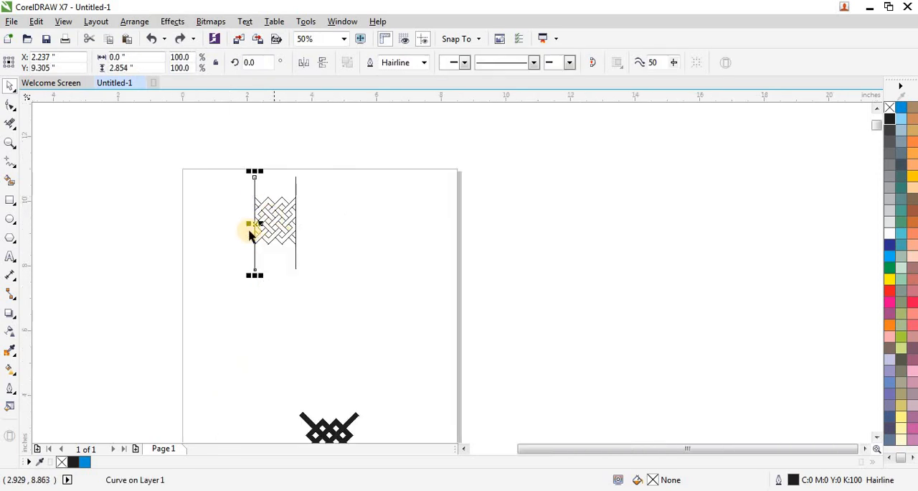
{"action": "left_click", "coordinate": [295, 185], "text": "shift"}
{"action": "left_click_drag", "start_coordinate": [273, 223], "coordinate": [265, 406]}
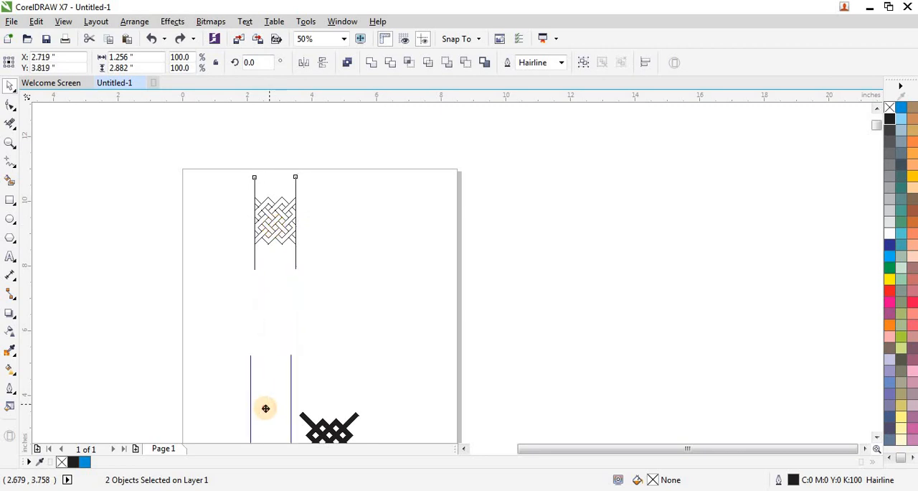
- Draw two short diagonal lines, about 0.097 by 0.099 in, with the Freehand tool to close the open band ends on the lattice's left edge
{"action": "left_click_drag", "start_coordinate": [225, 183], "coordinate": [307, 248]}
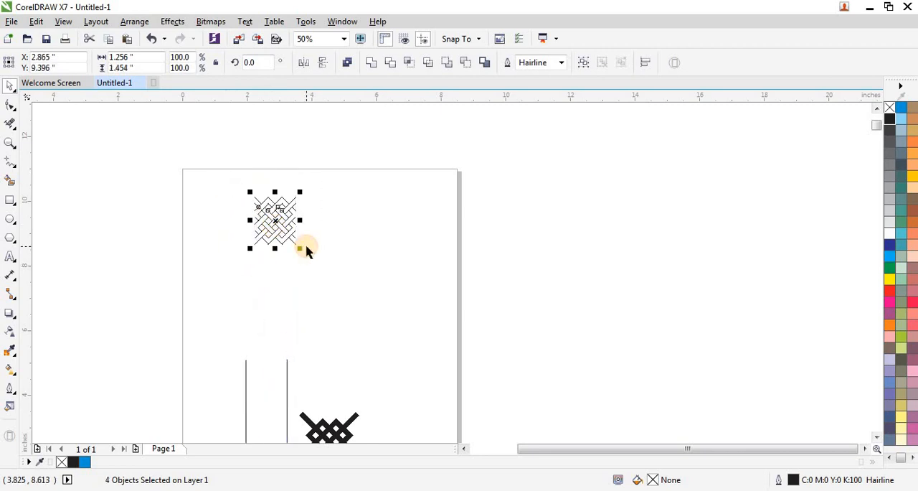
{"action": "scroll", "coordinate": [286, 208], "scroll_direction": "up", "scroll_amount": 2}
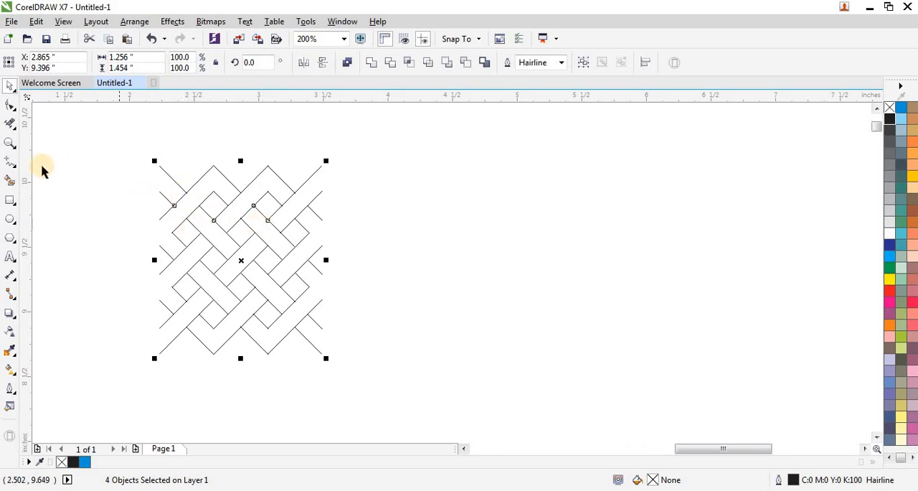
{"action": "left_click", "coordinate": [7, 165]}
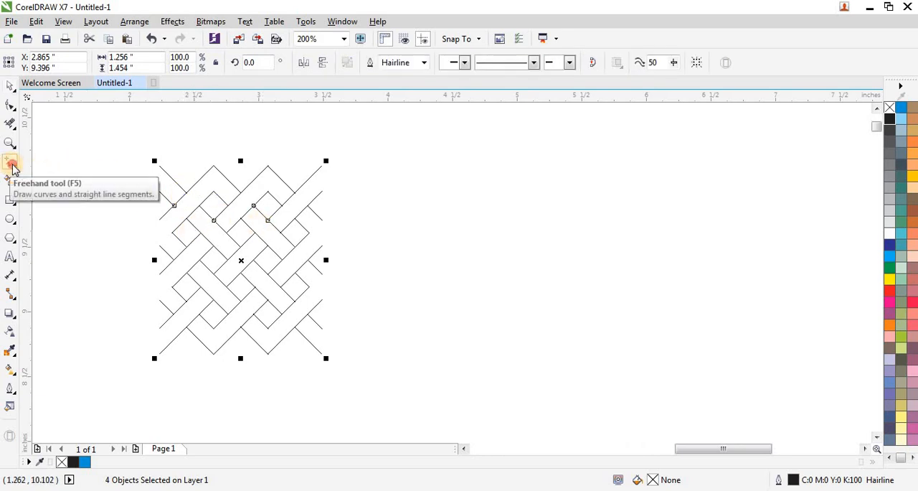
{"action": "scroll", "coordinate": [167, 230], "scroll_direction": "up", "scroll_amount": 1}
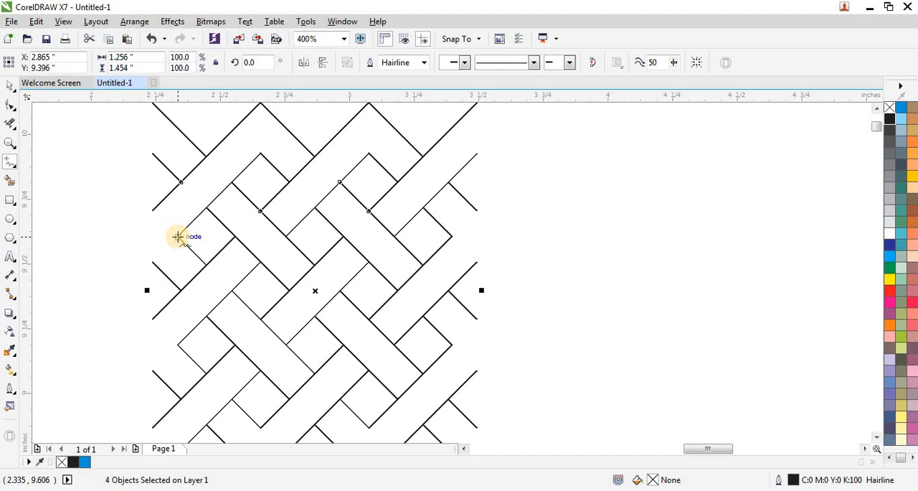
{"action": "left_click_drag", "start_coordinate": [177, 237], "coordinate": [155, 211]}
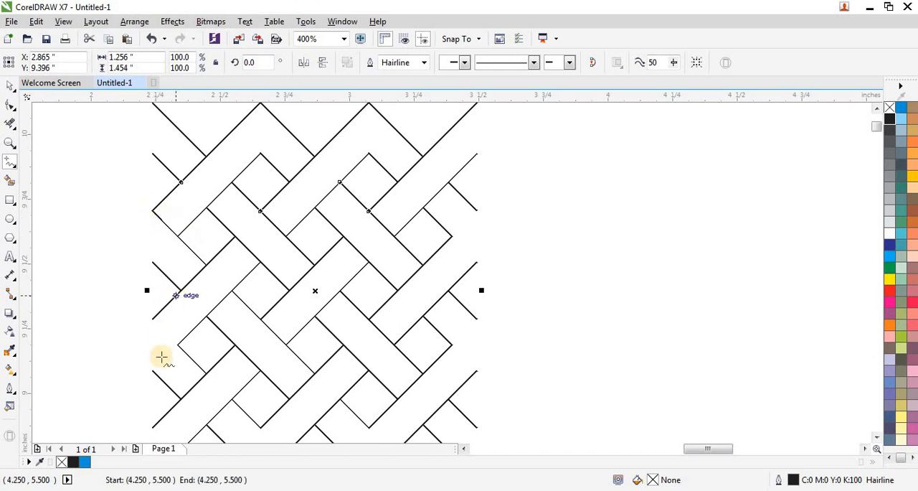
{"action": "left_click_drag", "start_coordinate": [179, 345], "coordinate": [155, 320]}
- Draw two diagonal freehand lines, about 0.097 by 0.099 in, from the right inner corner nodes to close the band ends on the lattice's right edge
{"action": "scroll", "coordinate": [184, 318], "scroll_direction": "down", "scroll_amount": 1}
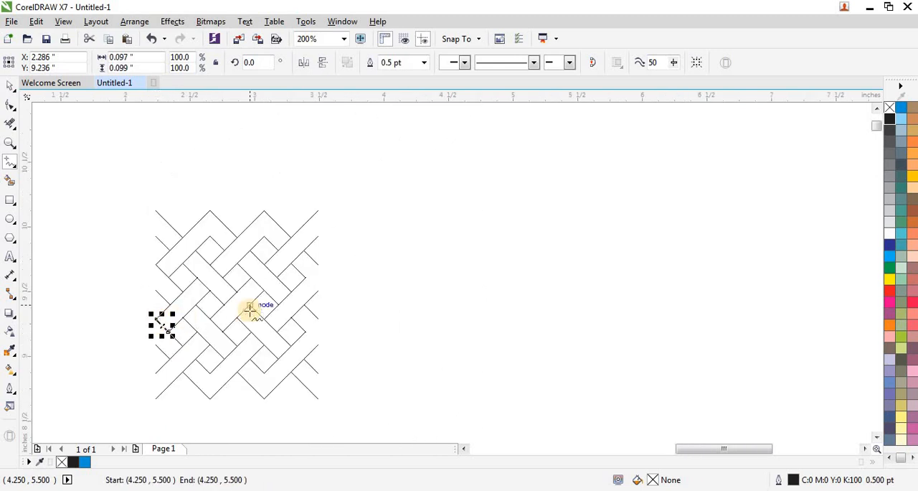
{"action": "scroll", "coordinate": [258, 314], "scroll_direction": "up", "scroll_amount": 1}
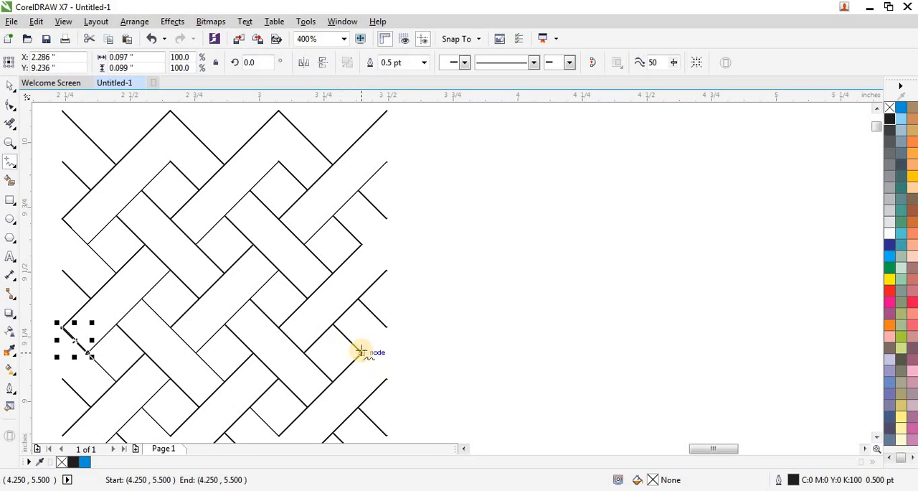
{"action": "left_click_drag", "start_coordinate": [362, 351], "coordinate": [385, 379]}
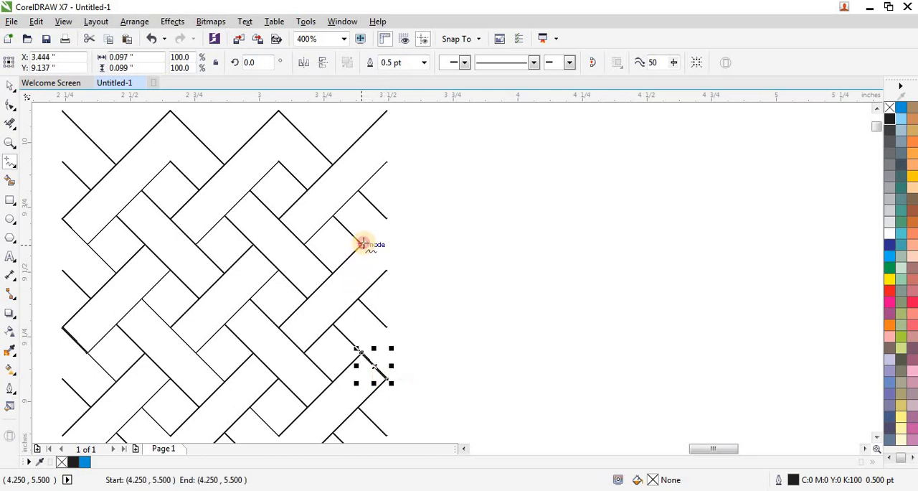
{"action": "left_click_drag", "start_coordinate": [362, 244], "coordinate": [393, 270]}
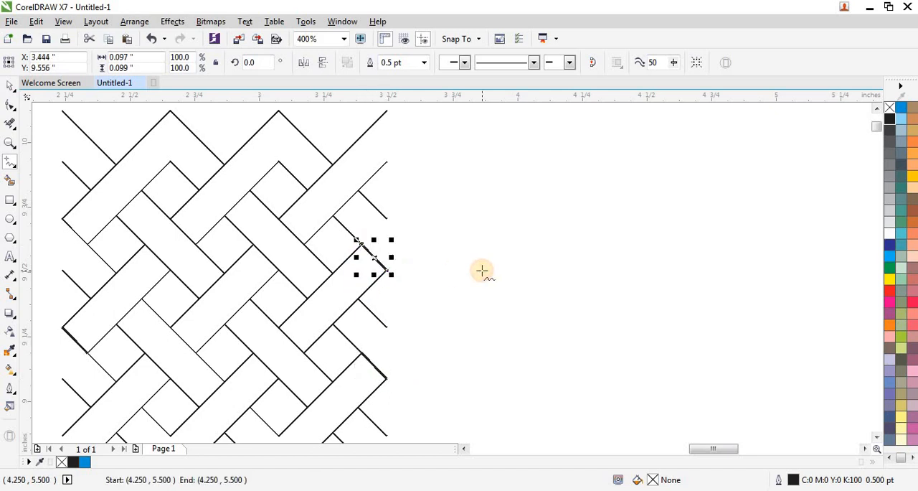
- Set the outline width of all seven lattice objects to 0.5 pt and deselect them
{"action": "scroll", "coordinate": [481, 268], "scroll_direction": "down", "scroll_amount": 1}
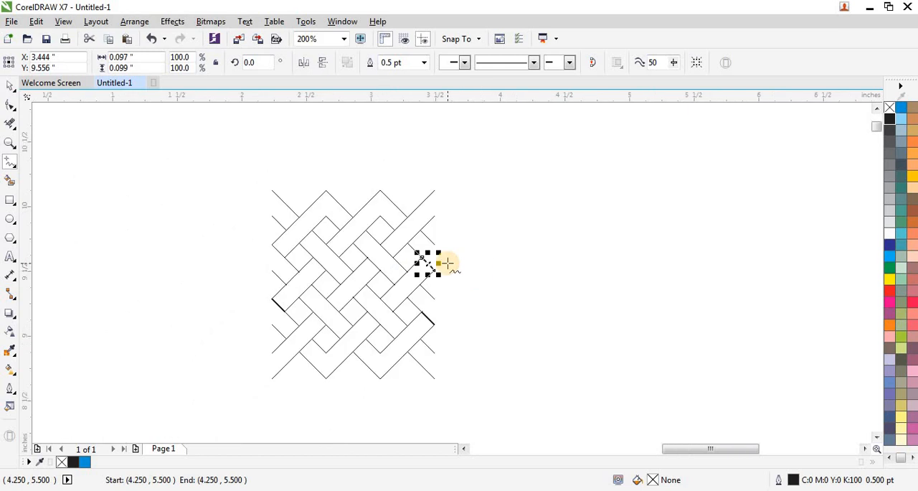
{"action": "left_click", "coordinate": [12, 86]}
{"action": "left_click_drag", "start_coordinate": [180, 160], "coordinate": [470, 387]}
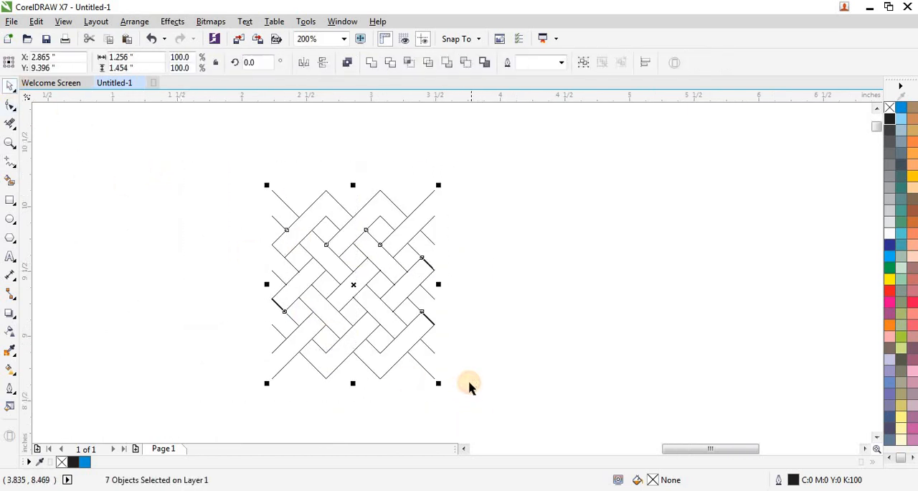
{"action": "left_click", "coordinate": [563, 63]}
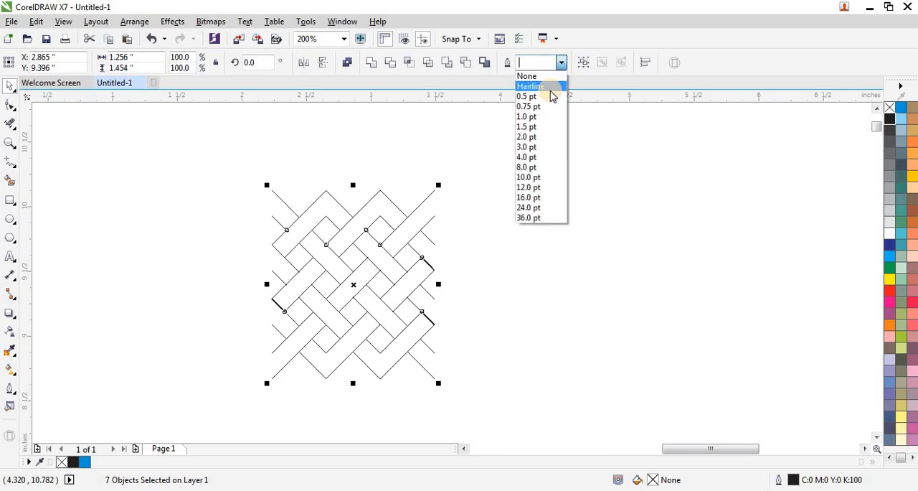
{"action": "left_click", "coordinate": [551, 95]}
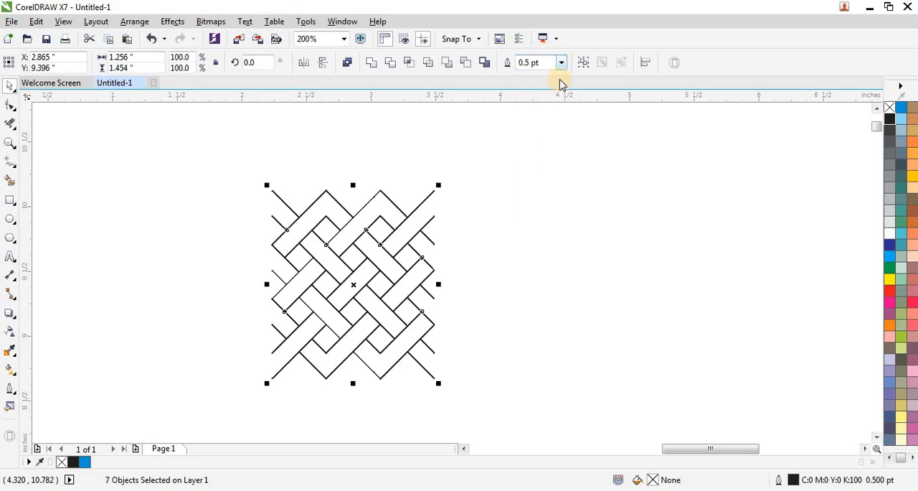
{"action": "left_click", "coordinate": [508, 185]}
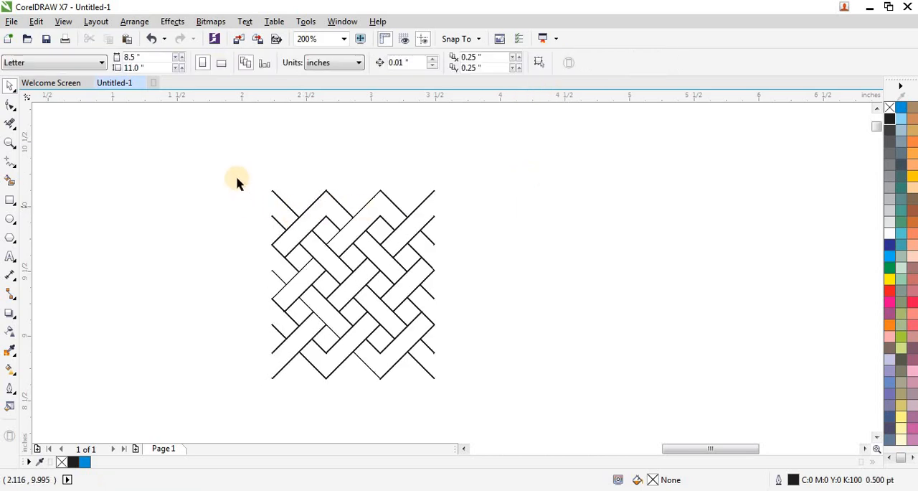
{"action": "left_click_drag", "start_coordinate": [237, 176], "coordinate": [479, 408]}
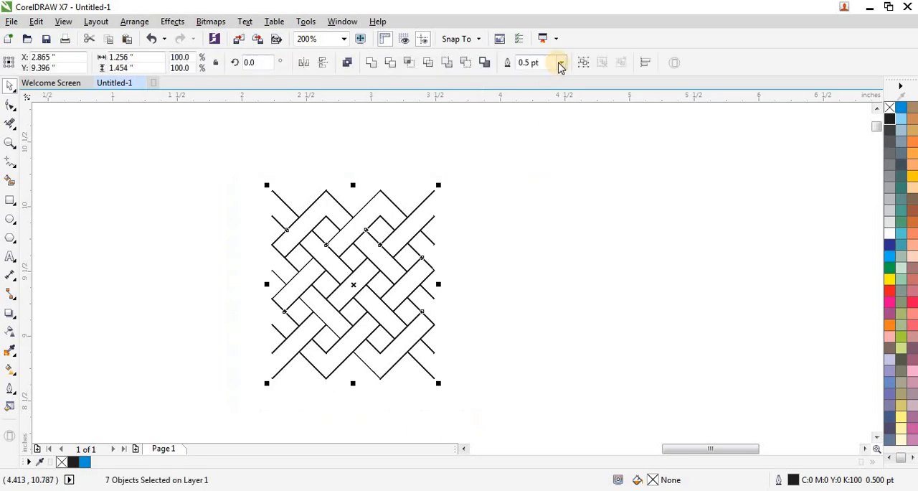
{"action": "left_click", "coordinate": [562, 63]}
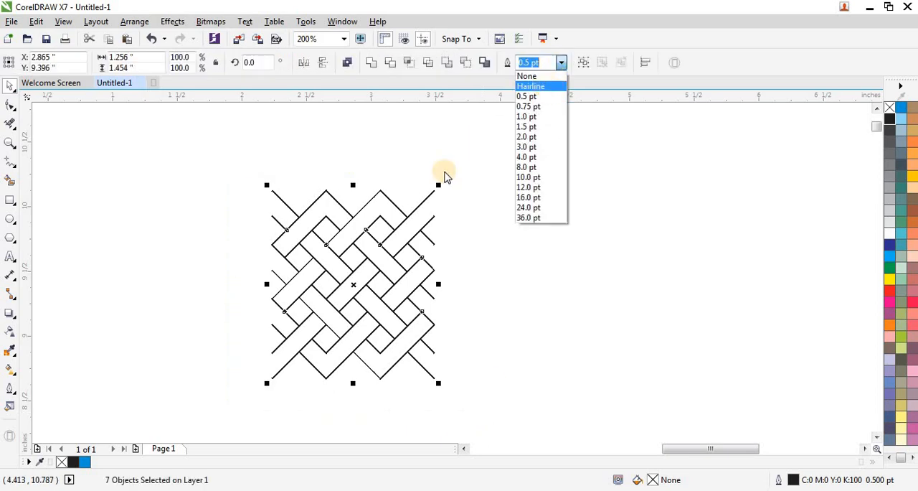
{"action": "left_click", "coordinate": [527, 96]}
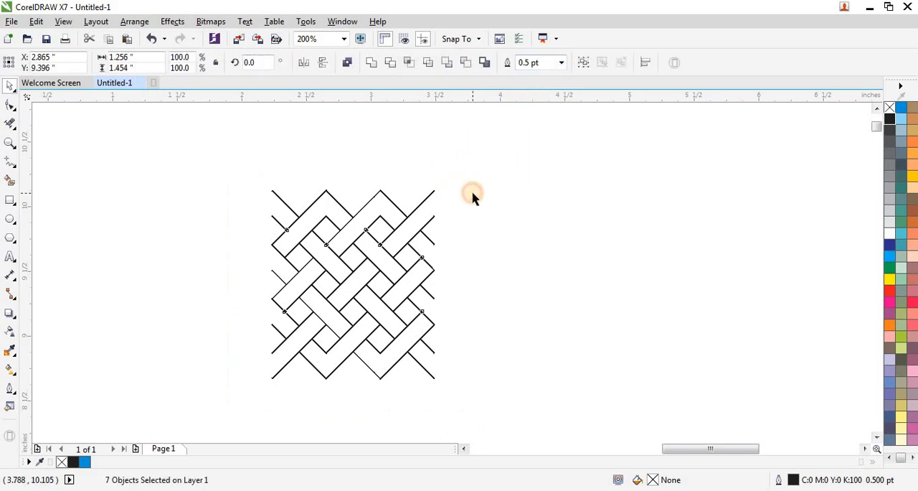
{"action": "left_click", "coordinate": [473, 193]}
- Move the whole lattice to about X 7.06, Y 8.75 in, scale it proportionally to about 0.67 by 0.776 in, and keep it selected
{"action": "scroll", "coordinate": [473, 193], "scroll_direction": "down", "scroll_amount": 1}
{"action": "left_click_drag", "start_coordinate": [493, 173], "coordinate": [339, 324]}
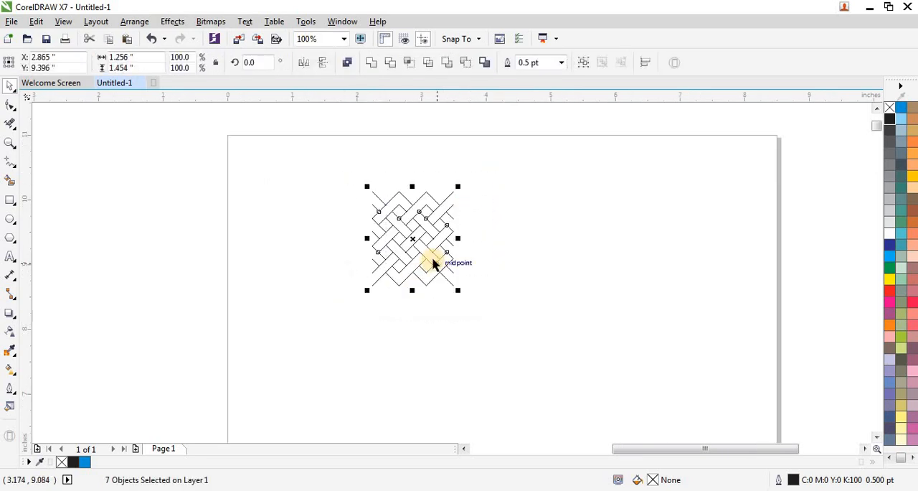
{"action": "scroll", "coordinate": [433, 264], "scroll_direction": "up", "scroll_amount": 1}
{"action": "scroll", "coordinate": [377, 299], "scroll_direction": "down", "scroll_amount": 1}
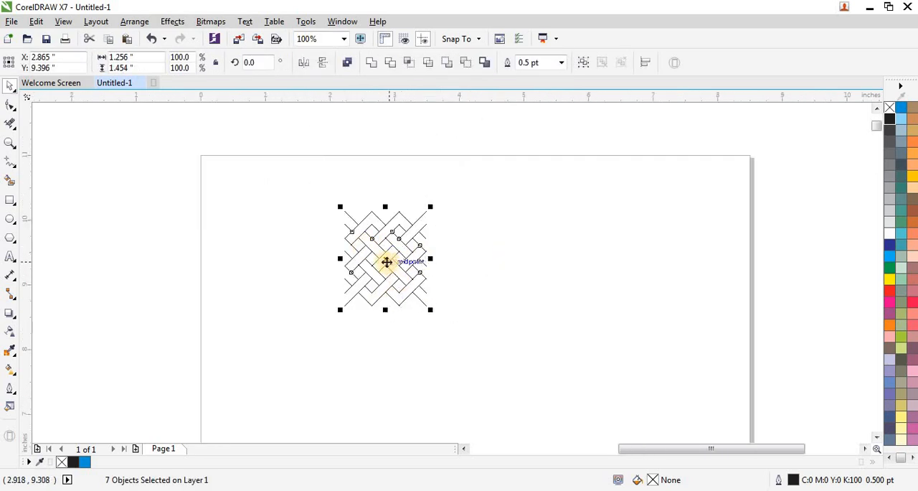
{"action": "left_click_drag", "start_coordinate": [387, 262], "coordinate": [657, 303]}
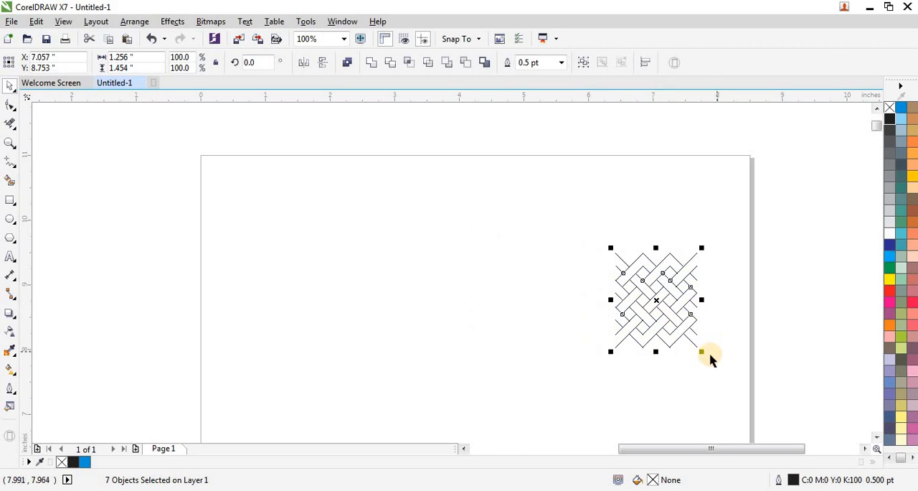
{"action": "left_click_drag", "start_coordinate": [701, 352], "coordinate": [664, 307]}
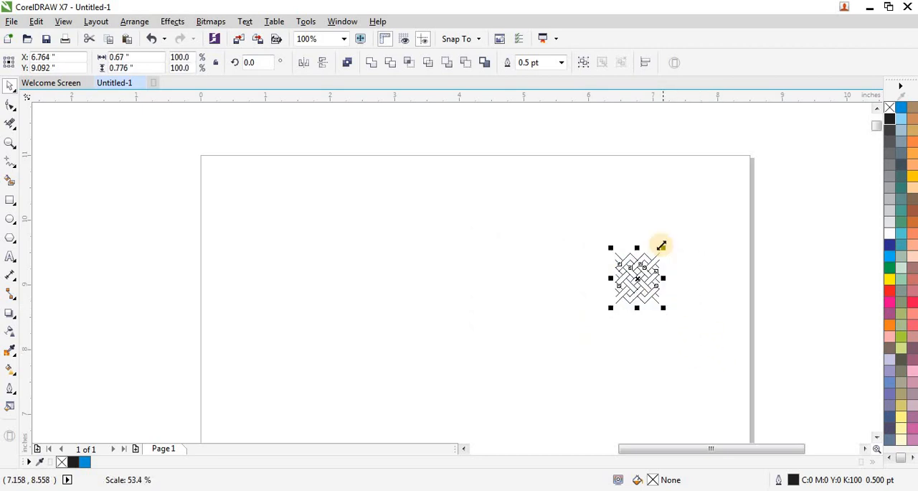
{"action": "left_click_drag", "start_coordinate": [706, 228], "coordinate": [590, 333]}
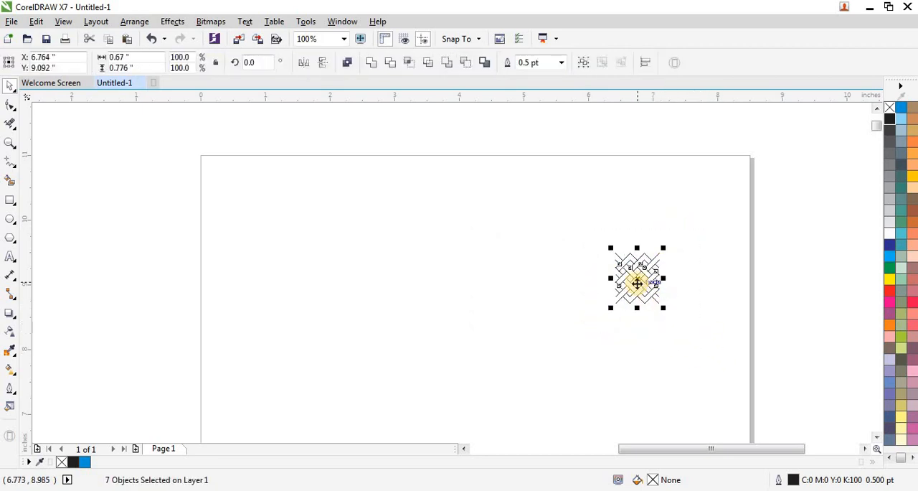
- Move the lattice unit to the page's upper-right area, mirror a copy against its left side, and flip that copy horizontally
{"action": "left_click_drag", "start_coordinate": [638, 282], "coordinate": [457, 276]}
{"action": "scroll", "coordinate": [735, 197], "scroll_direction": "up", "scroll_amount": 1}
{"action": "scroll", "coordinate": [711, 208], "scroll_direction": "up", "scroll_amount": 1}
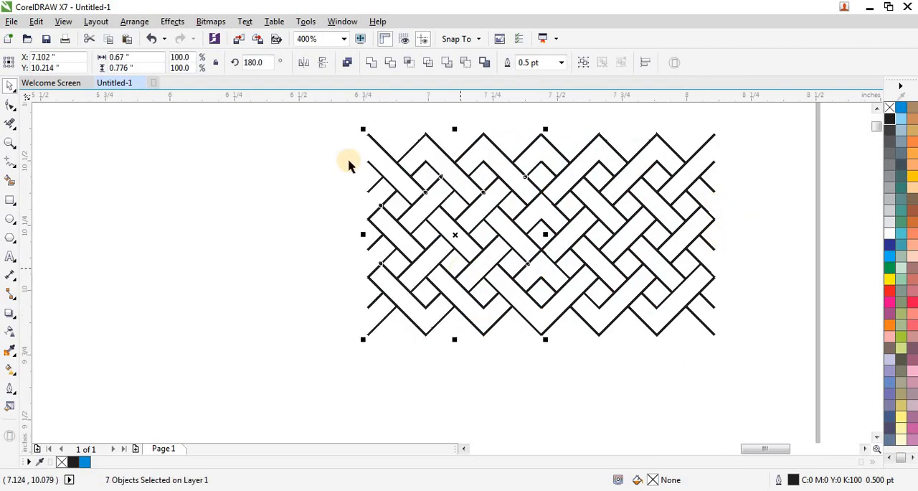
{"action": "left_click", "coordinate": [305, 64]}
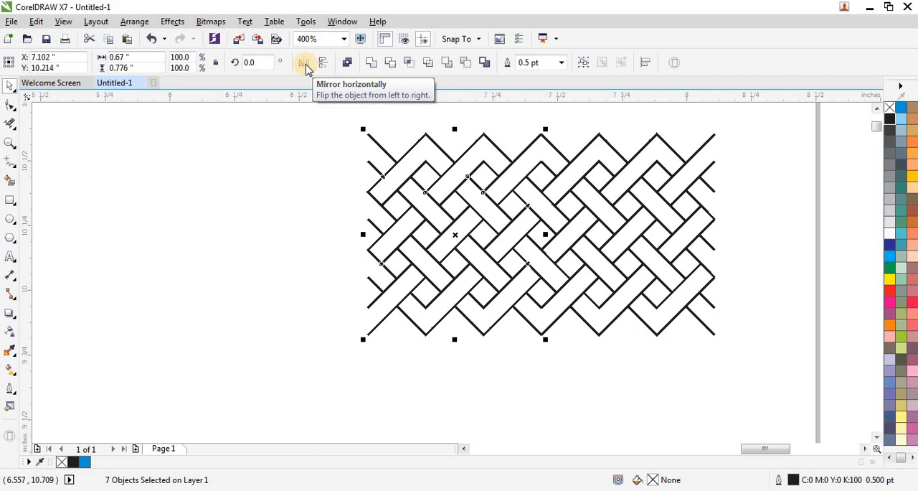
- Double the lattice row twice toward the left, mirroring a copy of the whole row and flipping each copy back horizontally
{"action": "scroll", "coordinate": [603, 271], "scroll_direction": "down", "scroll_amount": 2}
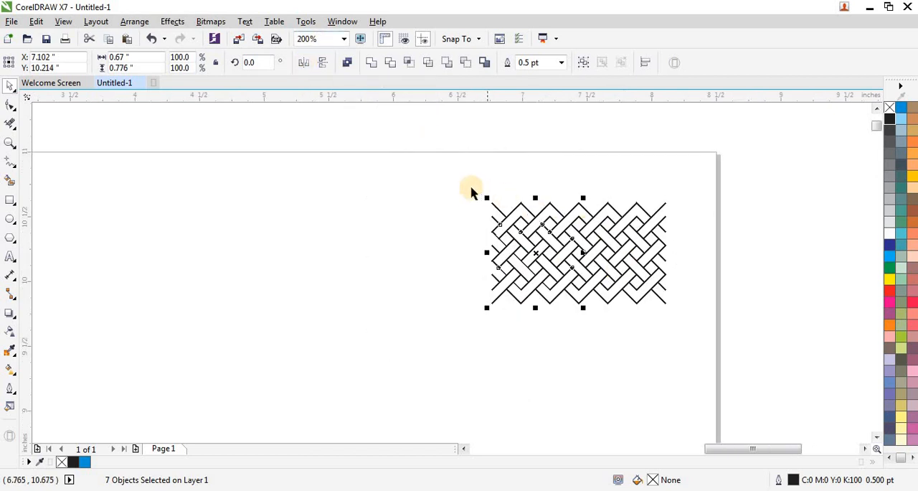
{"action": "left_click_drag", "start_coordinate": [471, 192], "coordinate": [677, 328]}
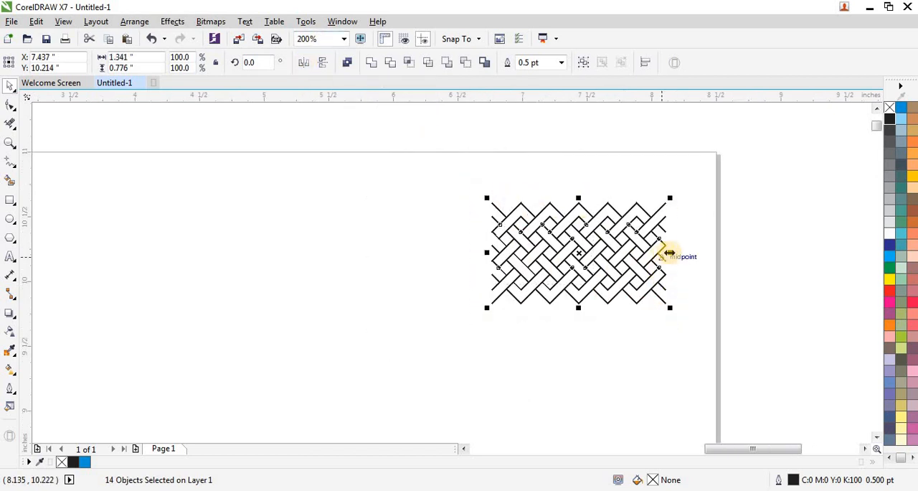
{"action": "left_click_drag", "start_coordinate": [669, 252], "coordinate": [401, 250]}
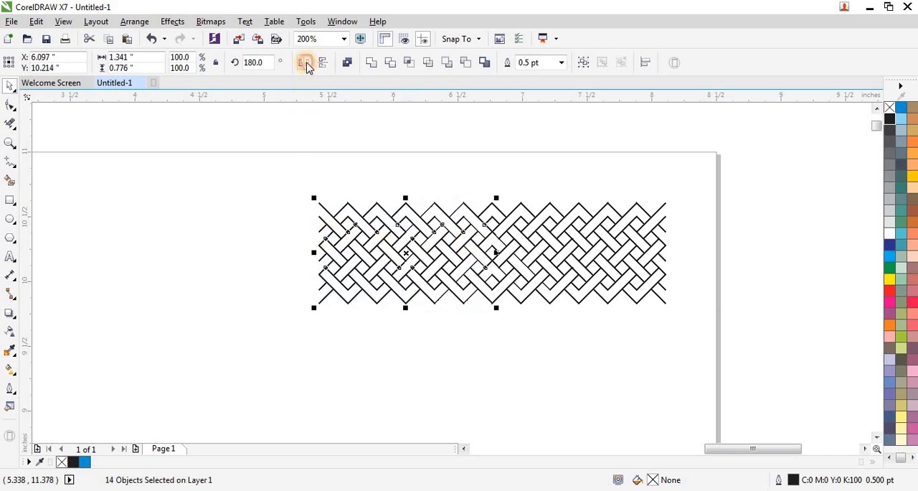
{"action": "left_click_drag", "start_coordinate": [272, 182], "coordinate": [697, 352]}
{"action": "left_click_drag", "start_coordinate": [669, 253], "coordinate": [214, 248]}
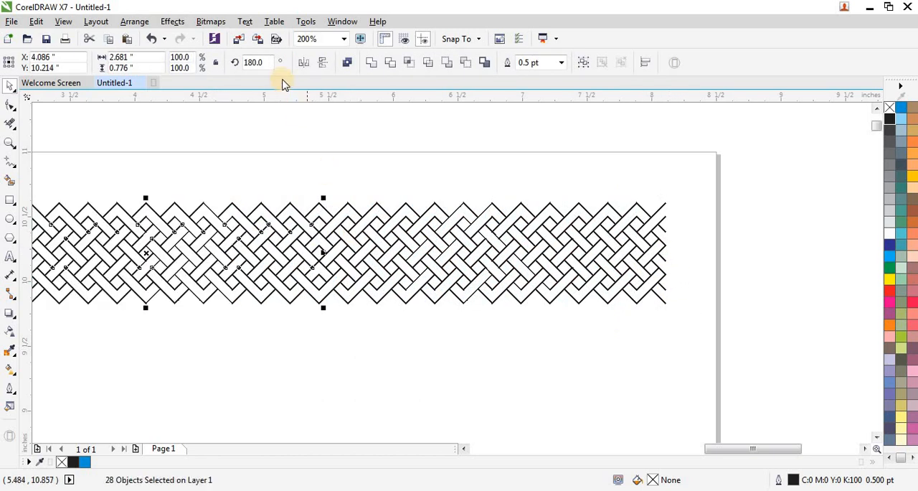
{"action": "left_click", "coordinate": [304, 63]}
{"action": "scroll", "coordinate": [566, 212], "scroll_direction": "down", "scroll_amount": 1}
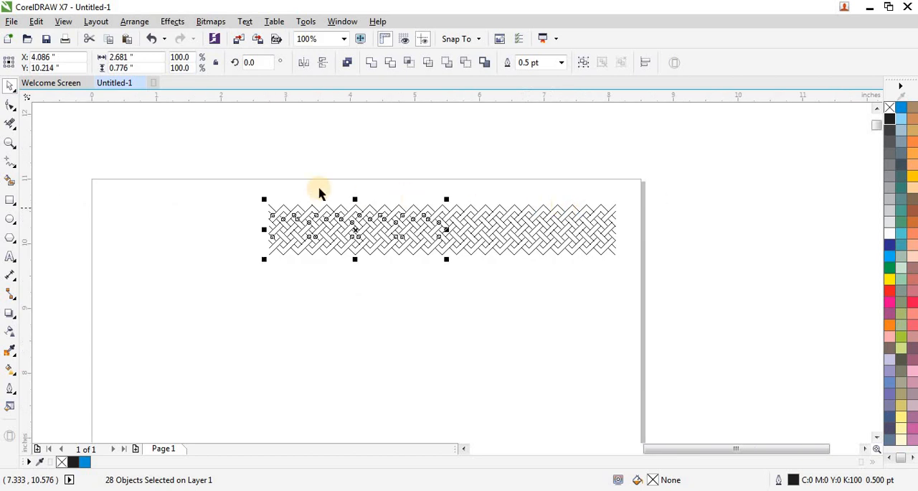
- Double the row again to 10.724 in wide and scale it proportionally to about 7.82 by 0.566 in to fit the page
{"action": "left_click_drag", "start_coordinate": [252, 193], "coordinate": [623, 292]}
{"action": "left_click_drag", "start_coordinate": [618, 231], "coordinate": [607, 308]}
{"action": "scroll", "coordinate": [551, 275], "scroll_direction": "down", "scroll_amount": 1}
{"action": "scroll", "coordinate": [434, 231], "scroll_direction": "up", "scroll_amount": 1}
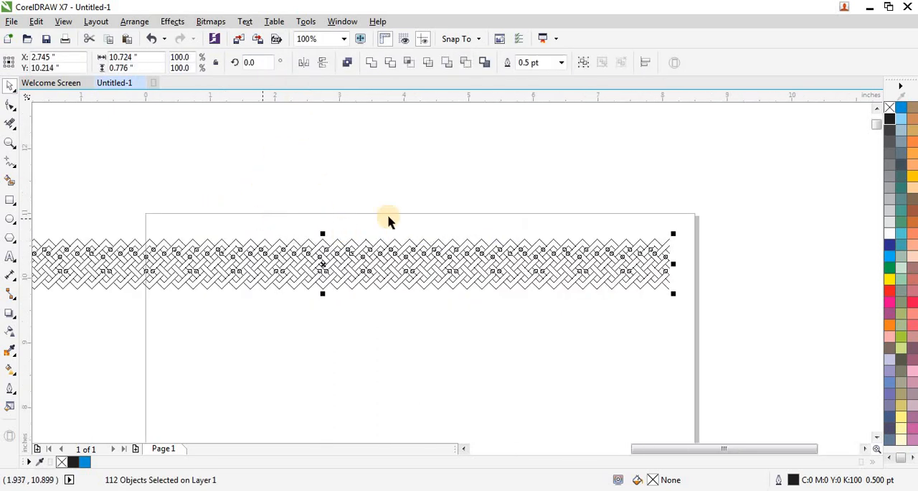
{"action": "scroll", "coordinate": [455, 219], "scroll_direction": "down", "scroll_amount": 1}
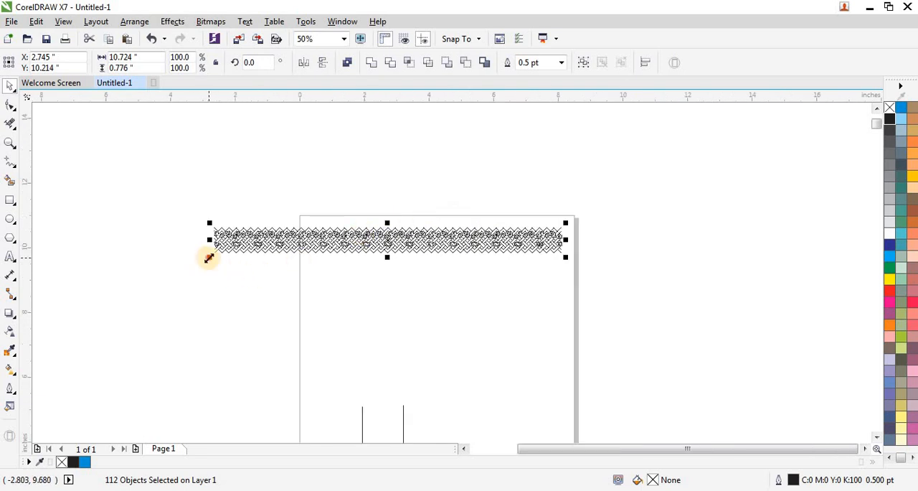
{"action": "left_click_drag", "start_coordinate": [209, 258], "coordinate": [302, 256]}
- Examine the repeated lattice row at close range and within the page width
{"action": "left_click_drag", "start_coordinate": [265, 207], "coordinate": [611, 291]}
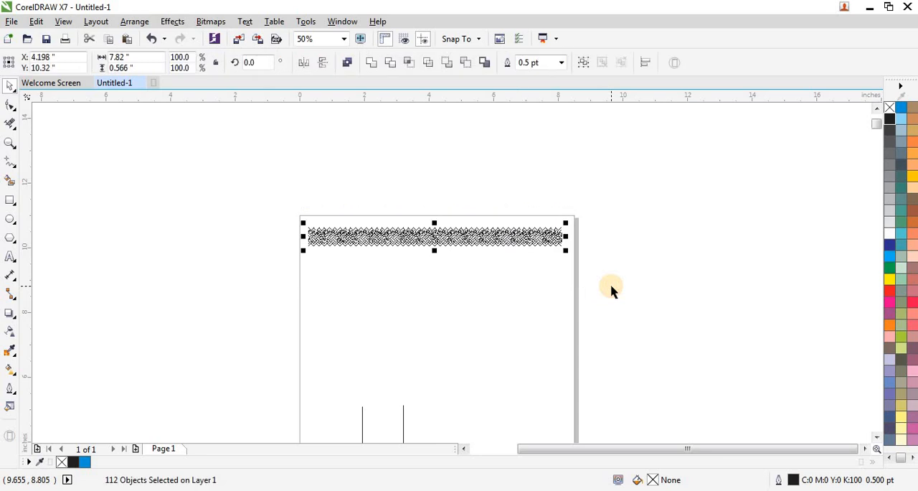
{"action": "key", "text": "shift+F2"}
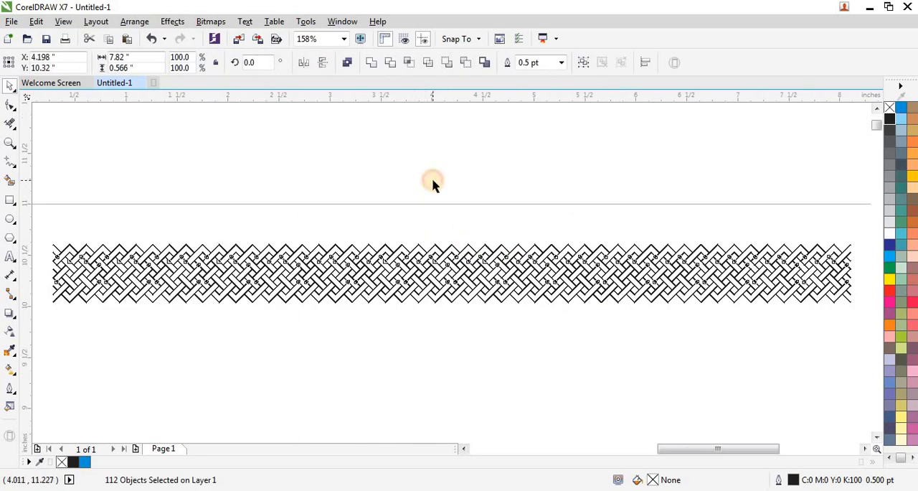
{"action": "left_click", "coordinate": [432, 184]}
{"action": "scroll", "coordinate": [414, 195], "scroll_direction": "down", "scroll_amount": 2}
{"action": "left_click_drag", "start_coordinate": [237, 208], "coordinate": [630, 283]}
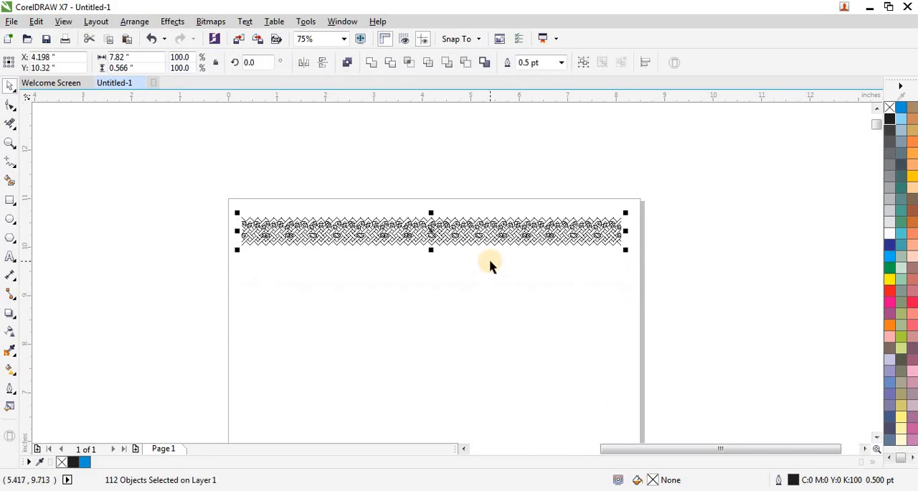
{"action": "key", "text": "shift+F2"}
{"action": "left_click", "coordinate": [457, 190]}
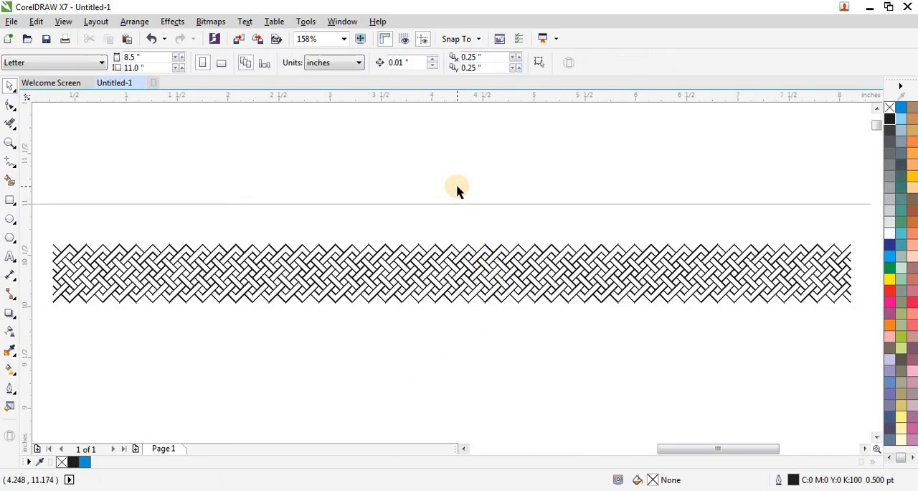
{"action": "scroll", "coordinate": [310, 207], "scroll_direction": "down", "scroll_amount": 2}
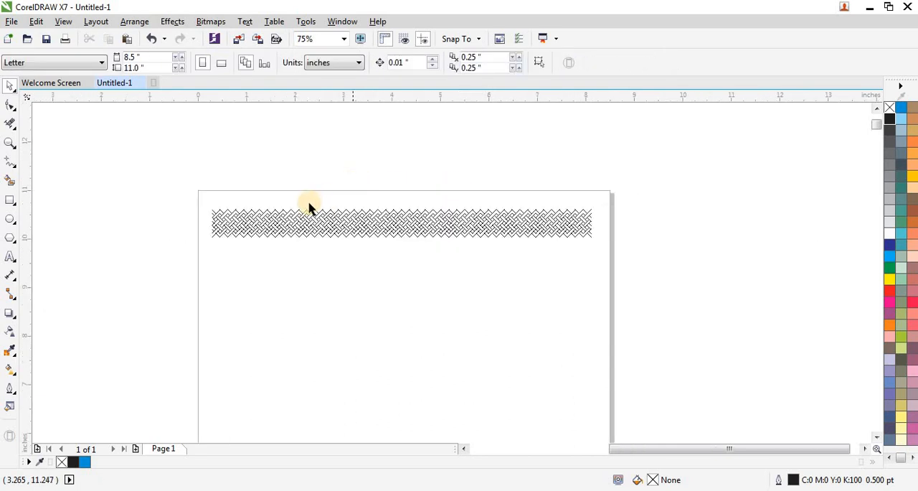
{"action": "left_click_drag", "start_coordinate": [195, 200], "coordinate": [651, 273]}
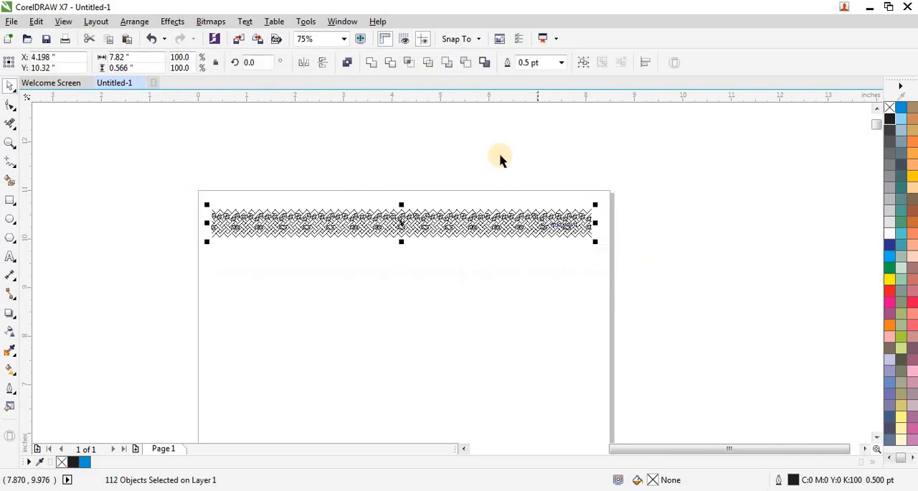
- Move the four solid black source lattice objects beside the two vertical lines, to about X 5.459, Y 4.504 in
{"action": "scroll", "coordinate": [462, 135], "scroll_direction": "down", "scroll_amount": 1}
{"action": "left_click", "coordinate": [404, 288]}
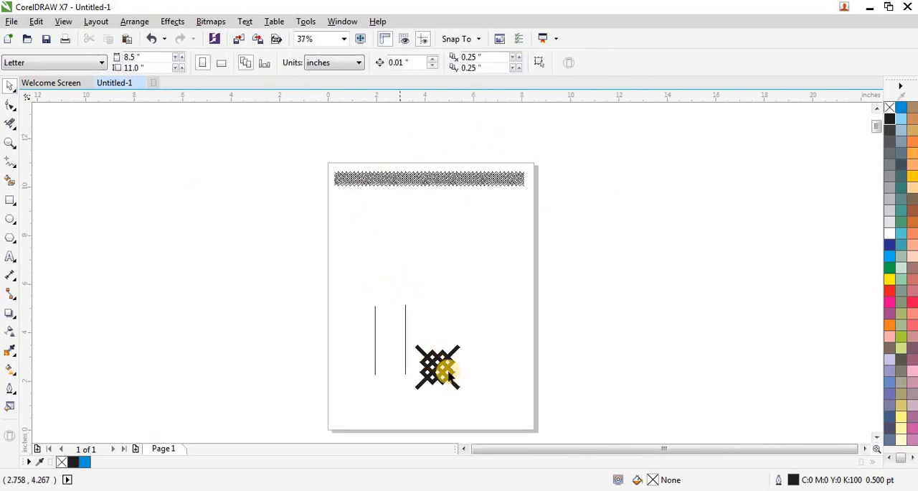
{"action": "scroll", "coordinate": [447, 371], "scroll_direction": "up", "scroll_amount": 1}
{"action": "scroll", "coordinate": [421, 297], "scroll_direction": "up", "scroll_amount": 1}
{"action": "scroll", "coordinate": [421, 294], "scroll_direction": "down", "scroll_amount": 1}
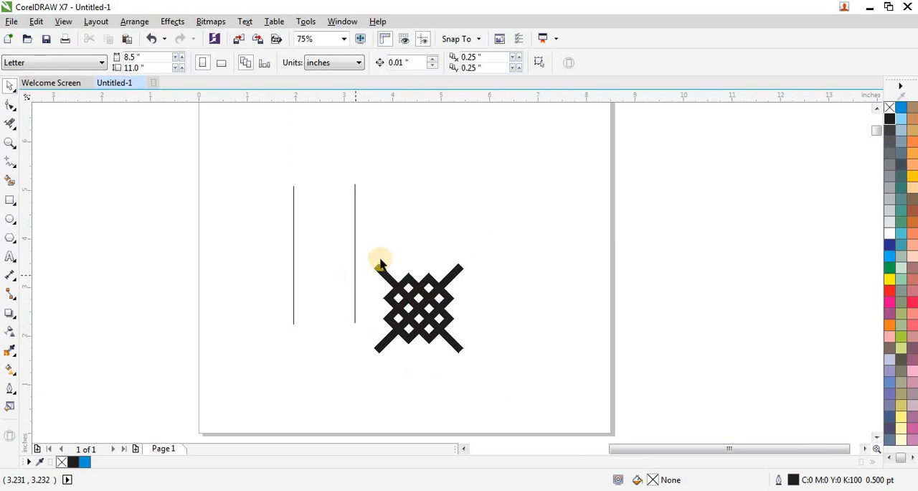
{"action": "left_click_drag", "start_coordinate": [364, 248], "coordinate": [529, 387]}
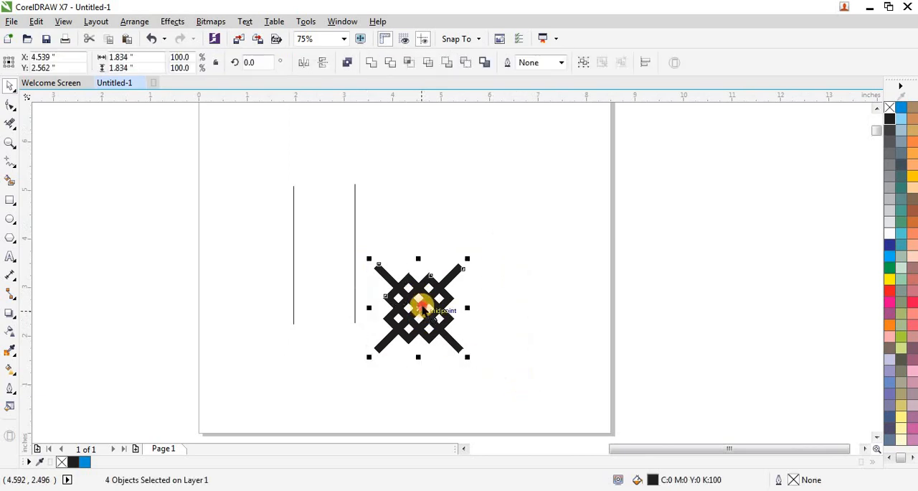
{"action": "left_click_drag", "start_coordinate": [419, 303], "coordinate": [468, 216]}
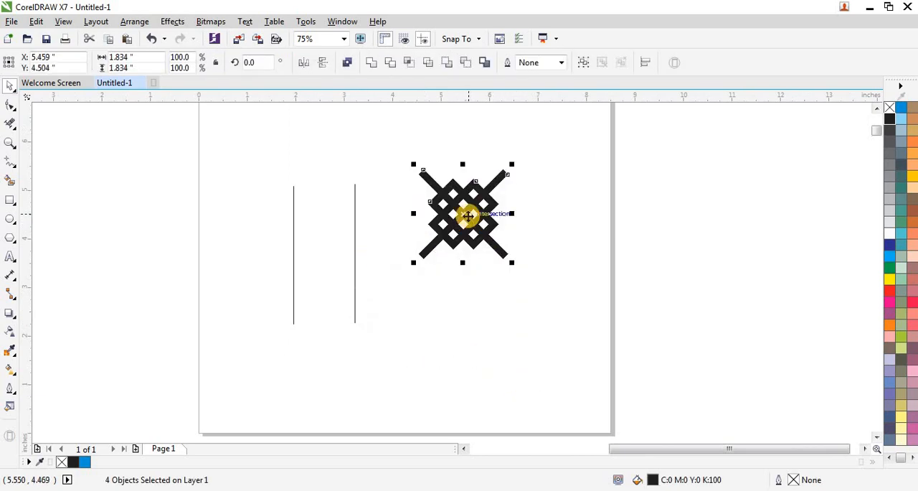
- Remove the source lattice's fill and give its four objects a black hairline outline
{"action": "scroll", "coordinate": [468, 216], "scroll_direction": "up", "scroll_amount": 3}
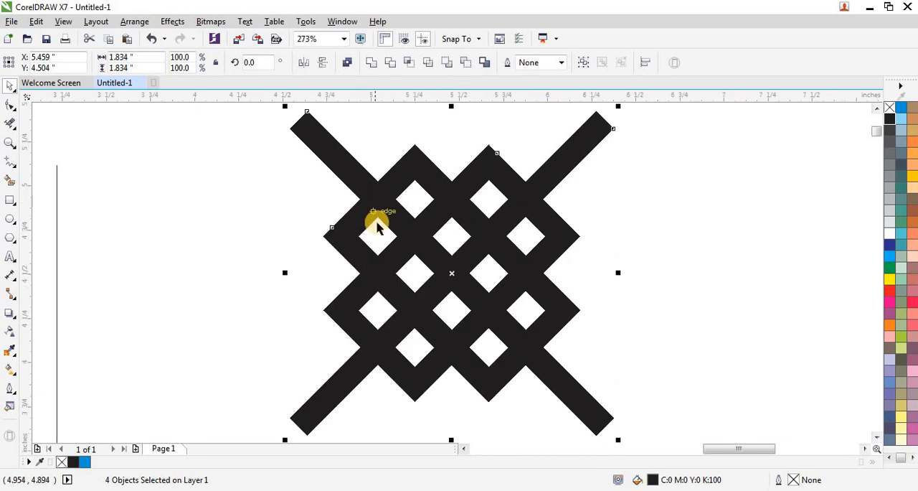
{"action": "scroll", "coordinate": [376, 226], "scroll_direction": "down", "scroll_amount": 2}
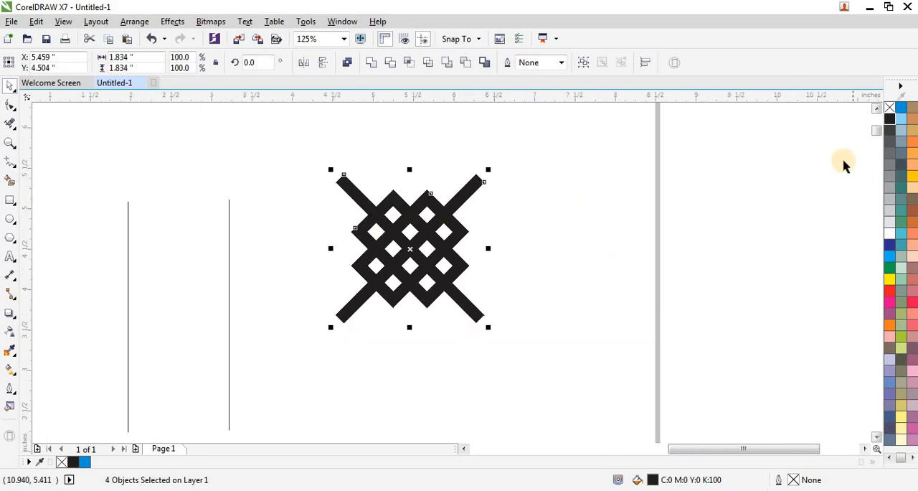
{"action": "left_click", "coordinate": [889, 108]}
{"action": "right_click", "coordinate": [889, 119]}
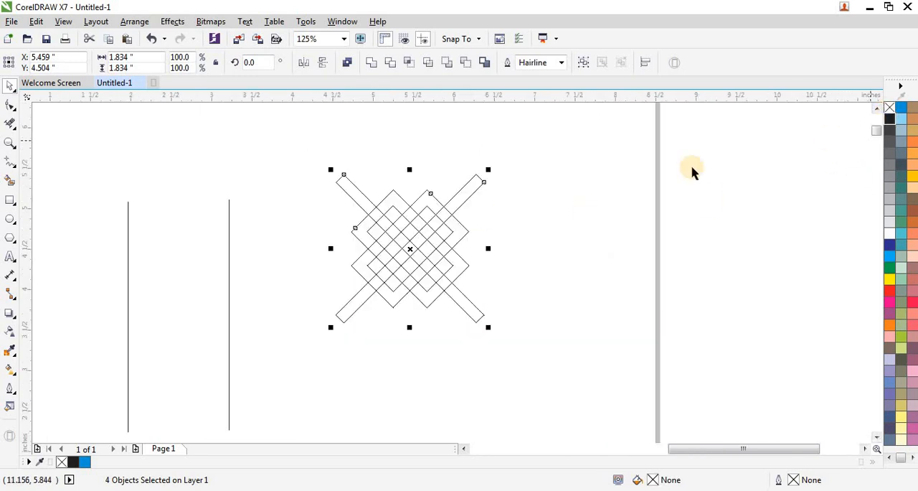
{"action": "scroll", "coordinate": [445, 209], "scroll_direction": "up", "scroll_amount": 2}
{"action": "scroll", "coordinate": [371, 210], "scroll_direction": "down", "scroll_amount": 2}
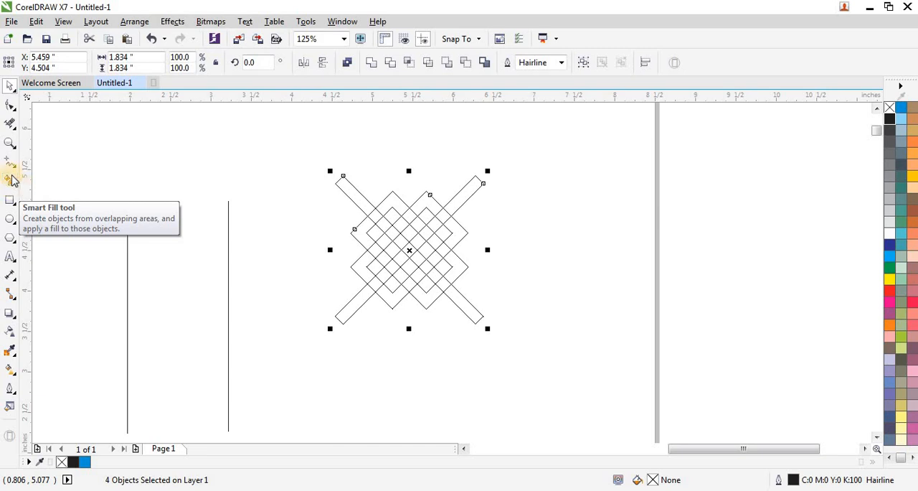
- Use Virtual Segment Delete to remove the upper-left diagonal band's two edge segments where it passes under the first crossing band
{"action": "left_click", "coordinate": [10, 123]}
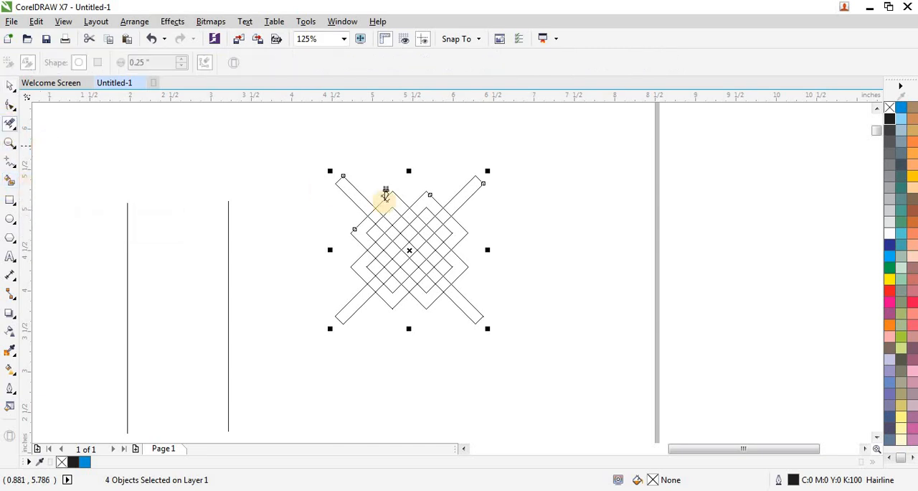
{"action": "scroll", "coordinate": [412, 207], "scroll_direction": "up", "scroll_amount": 2}
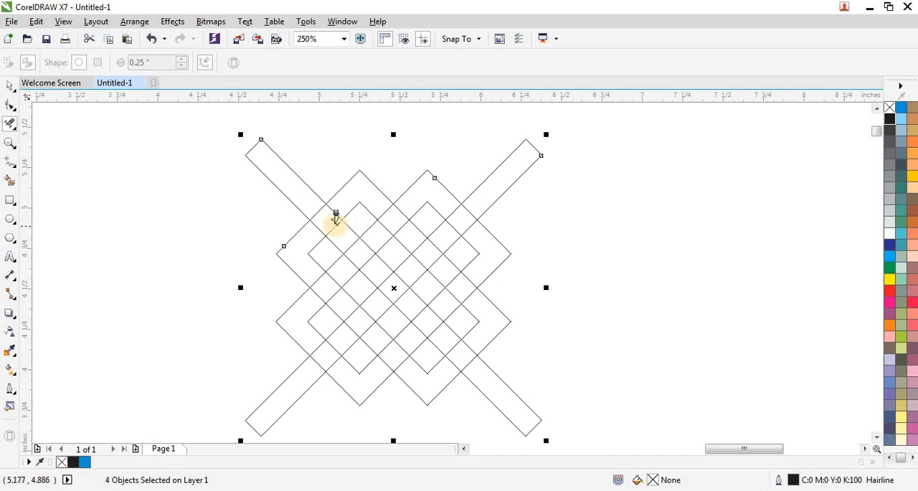
{"action": "scroll", "coordinate": [336, 217], "scroll_direction": "up", "scroll_amount": 1}
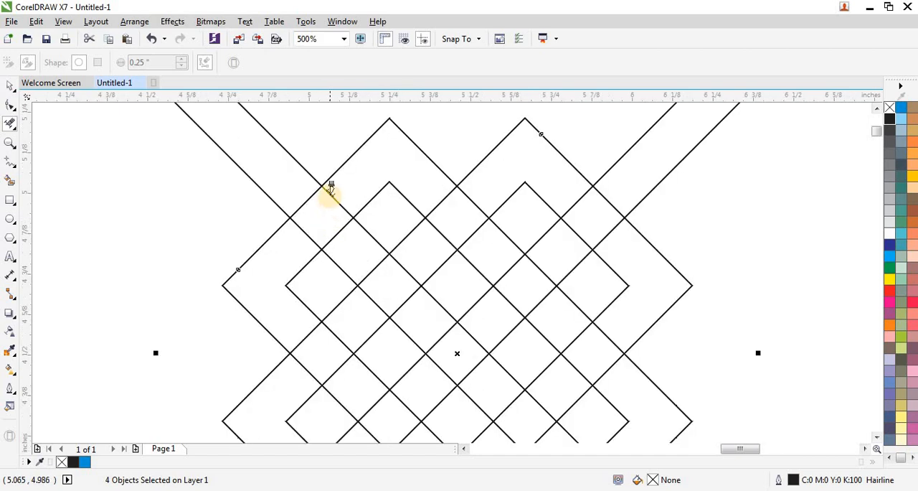
{"action": "scroll", "coordinate": [330, 188], "scroll_direction": "up", "scroll_amount": 1}
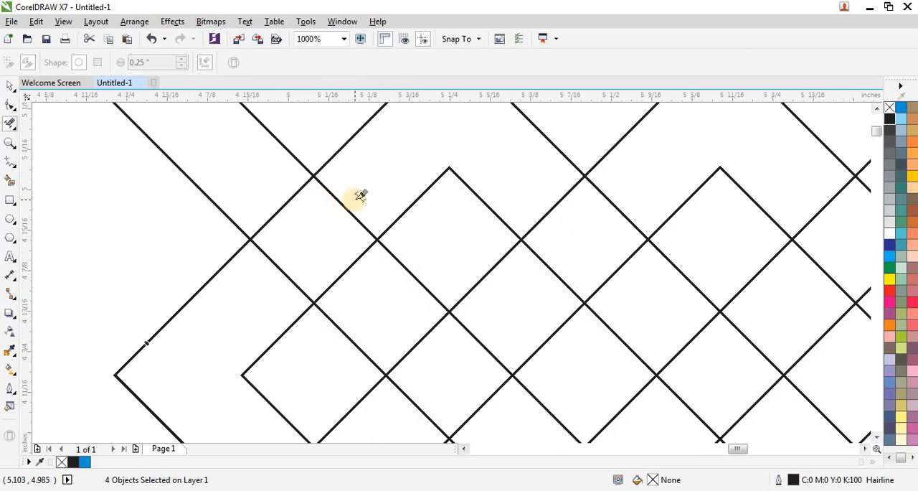
{"action": "scroll", "coordinate": [326, 218], "scroll_direction": "down", "scroll_amount": 1}
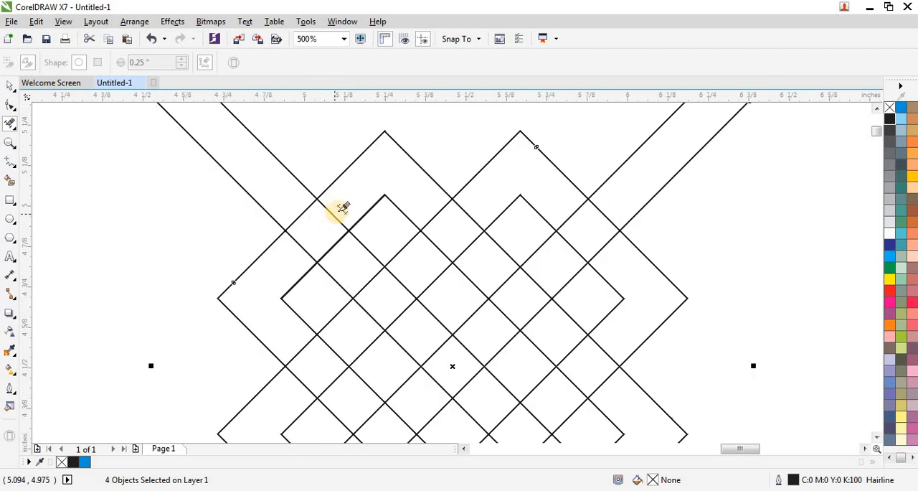
{"action": "left_click_drag", "start_coordinate": [336, 213], "coordinate": [299, 250]}
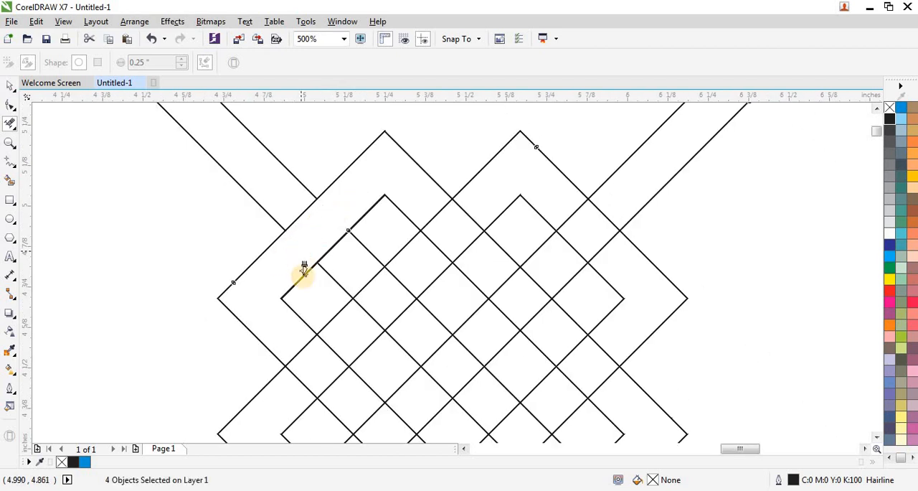
- Delete the crossing band's two edge segments at the same diagonal's next crossing so the diagonal passes over it
{"action": "scroll", "coordinate": [358, 294], "scroll_direction": "up", "scroll_amount": 1}
{"action": "left_click_drag", "start_coordinate": [371, 269], "coordinate": [396, 291]}
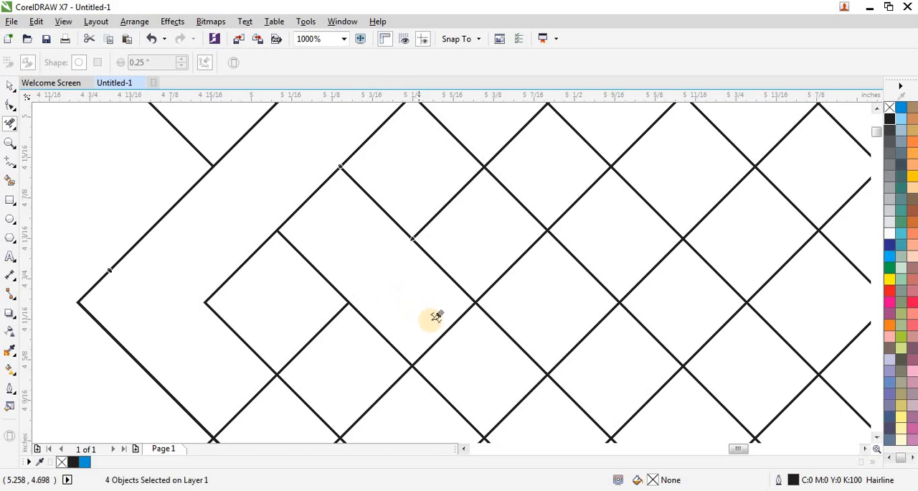
{"action": "left_click_drag", "start_coordinate": [436, 318], "coordinate": [459, 343]}
{"action": "scroll", "coordinate": [294, 252], "scroll_direction": "down", "scroll_amount": 1}
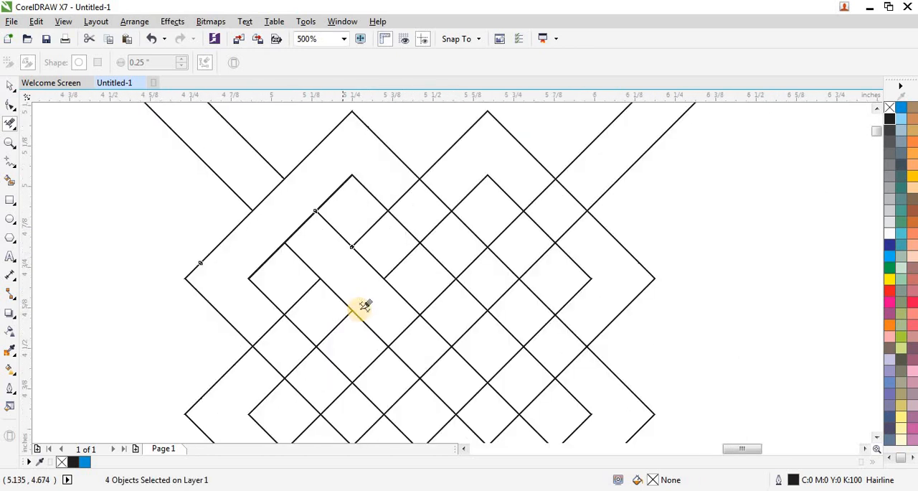
- Trim the diagonal's next two crossings, removing its own edge segments at the lattice's centre and the crossing band's edges further down
{"action": "scroll", "coordinate": [274, 248], "scroll_direction": "down", "scroll_amount": 1}
{"action": "scroll", "coordinate": [387, 326], "scroll_direction": "up", "scroll_amount": 1}
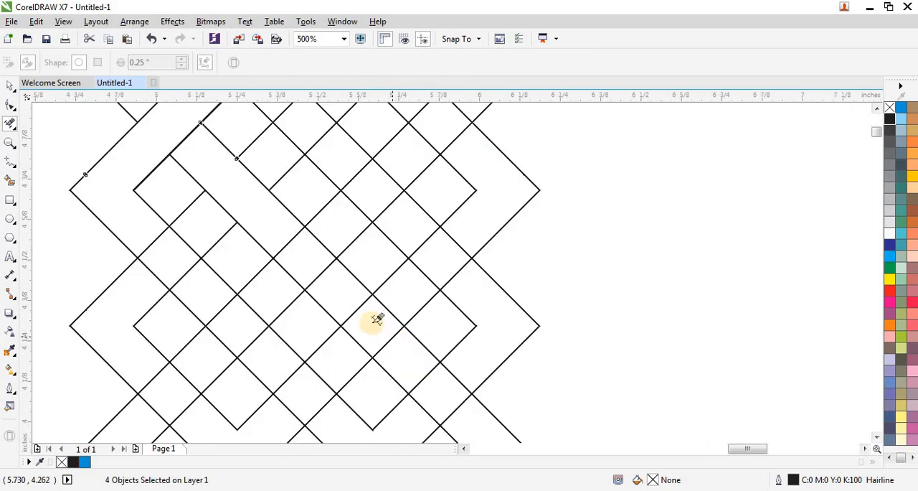
{"action": "left_click_drag", "start_coordinate": [350, 301], "coordinate": [369, 323]}
{"action": "left_click_drag", "start_coordinate": [372, 330], "coordinate": [403, 343]}
{"action": "scroll", "coordinate": [326, 287], "scroll_direction": "down", "scroll_amount": 1}
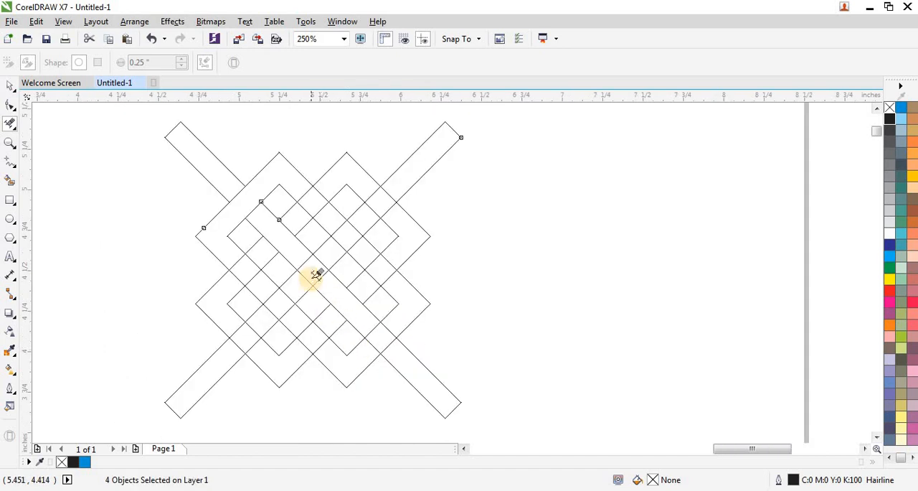
{"action": "scroll", "coordinate": [316, 274], "scroll_direction": "up", "scroll_amount": 1}
{"action": "left_click_drag", "start_coordinate": [304, 258], "coordinate": [306, 257]}
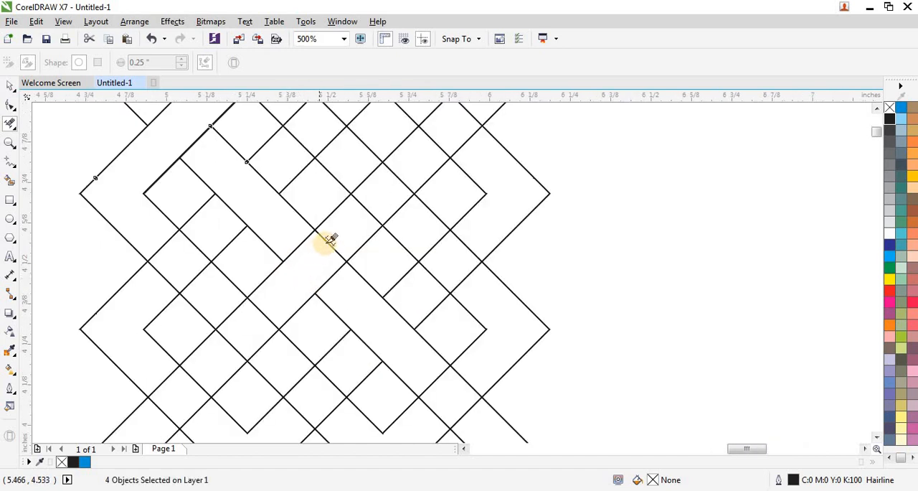
{"action": "scroll", "coordinate": [309, 237], "scroll_direction": "down", "scroll_amount": 1}
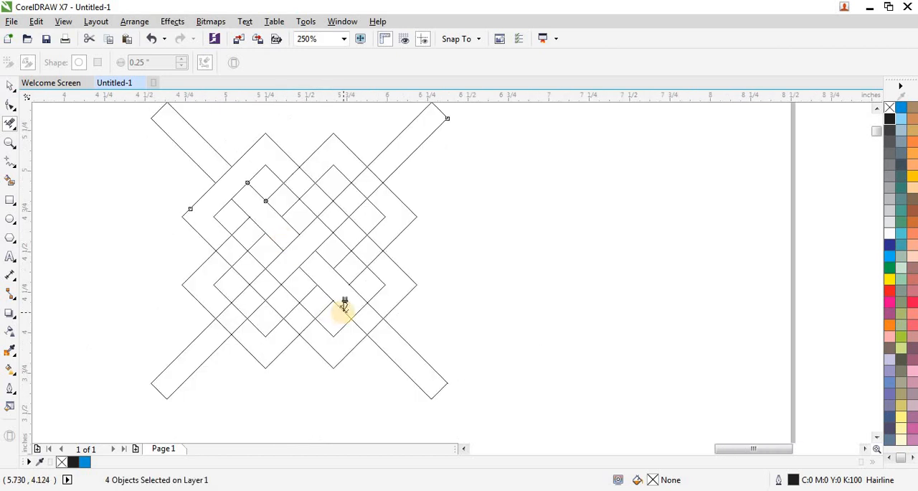
- Delete the overlapping edge segments at the diagonal's last lower-right crossing and at the crossings on the lattice's right side
{"action": "scroll", "coordinate": [344, 305], "scroll_direction": "up", "scroll_amount": 1}
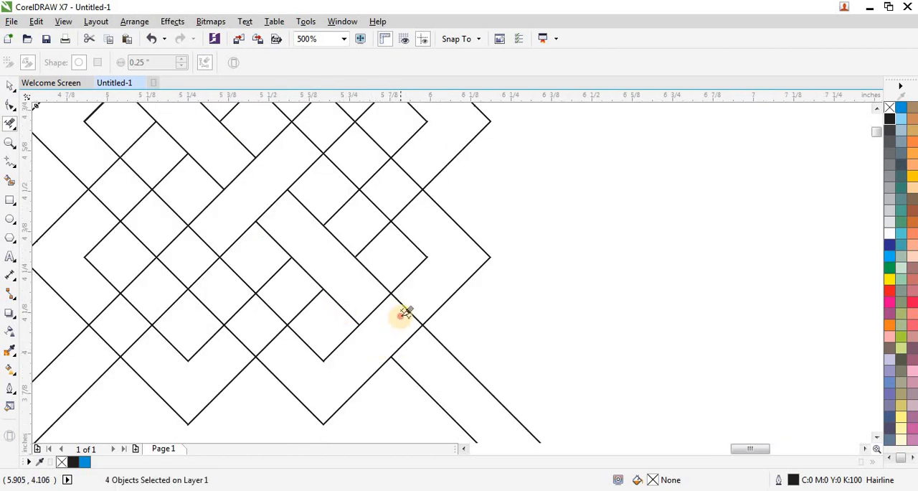
{"action": "scroll", "coordinate": [395, 320], "scroll_direction": "down", "scroll_amount": 1}
{"action": "scroll", "coordinate": [399, 260], "scroll_direction": "up", "scroll_amount": 1}
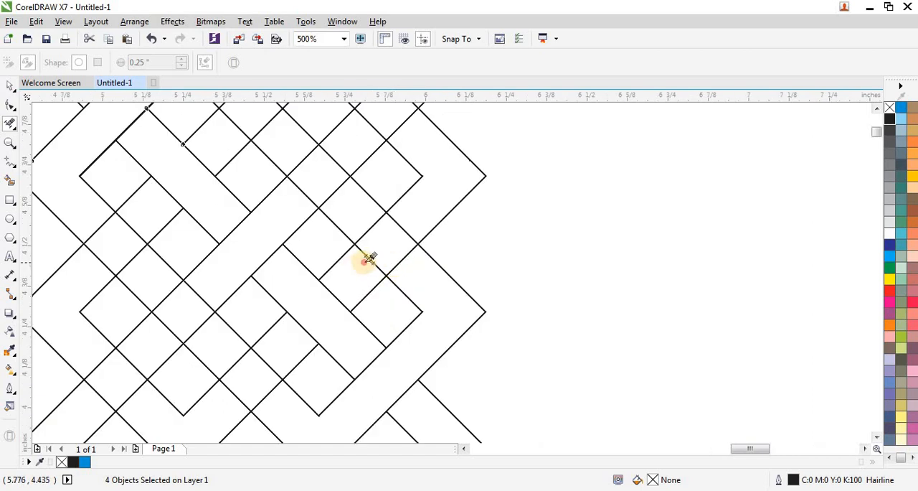
{"action": "left_click", "coordinate": [403, 229]}
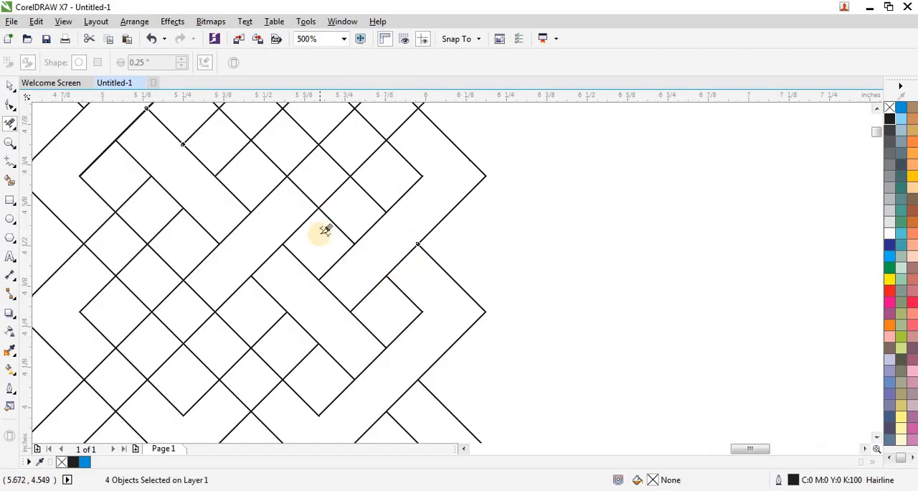
{"action": "left_click", "coordinate": [332, 188]}
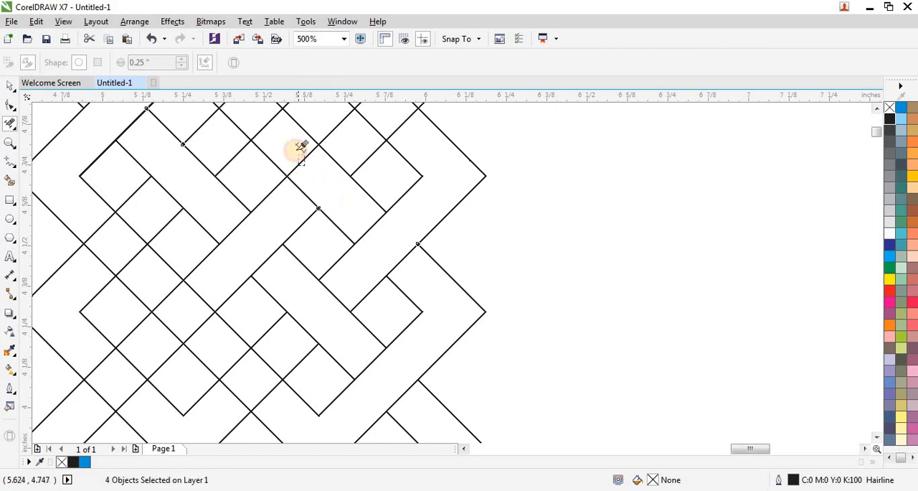
- Trim the lattice's remaining upper and upper-right crossings so the bands alternate over and under
{"action": "scroll", "coordinate": [320, 151], "scroll_direction": "down", "scroll_amount": 3}
{"action": "scroll", "coordinate": [261, 176], "scroll_direction": "up", "scroll_amount": 3}
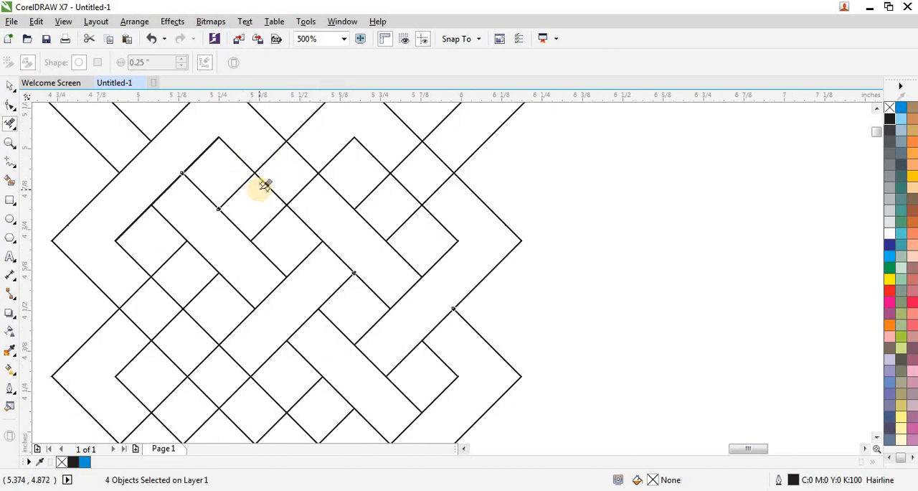
{"action": "left_click", "coordinate": [303, 150]}
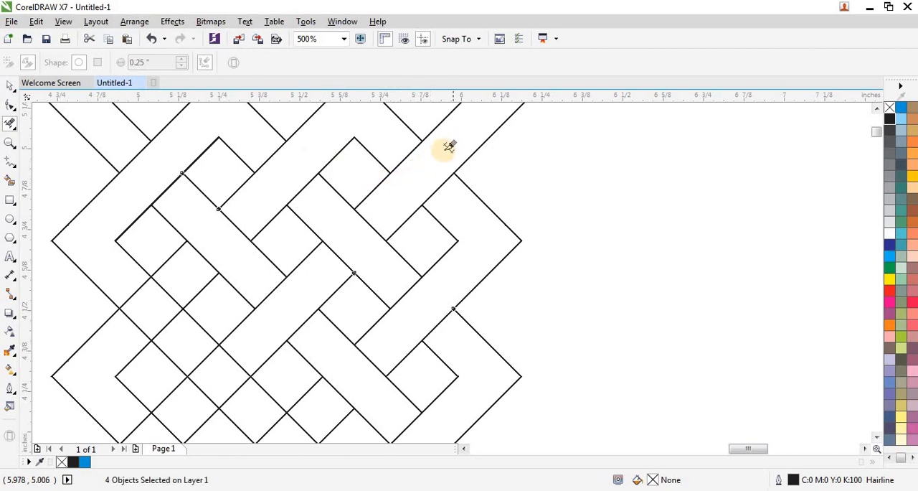
- Delete the overlapping segments at the left-side, central and lower-left arm crossings to continue the over-under weave
{"action": "scroll", "coordinate": [443, 148], "scroll_direction": "down", "scroll_amount": 2}
{"action": "scroll", "coordinate": [327, 243], "scroll_direction": "up", "scroll_amount": 2}
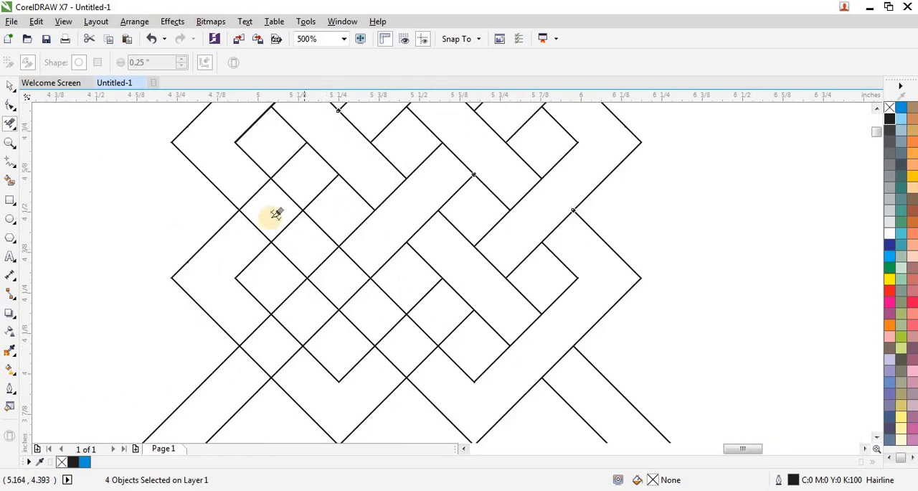
{"action": "left_click_drag", "start_coordinate": [284, 190], "coordinate": [287, 194]}
{"action": "left_click", "coordinate": [255, 226]}
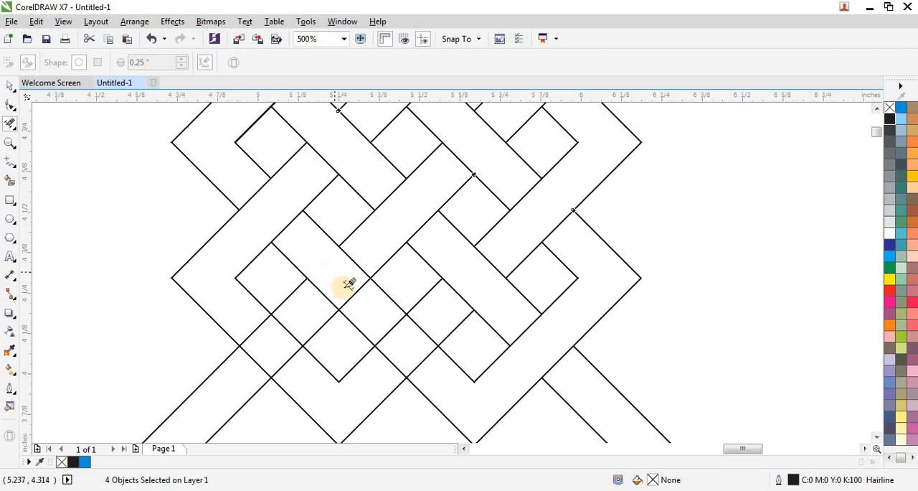
{"action": "left_click", "coordinate": [365, 304]}
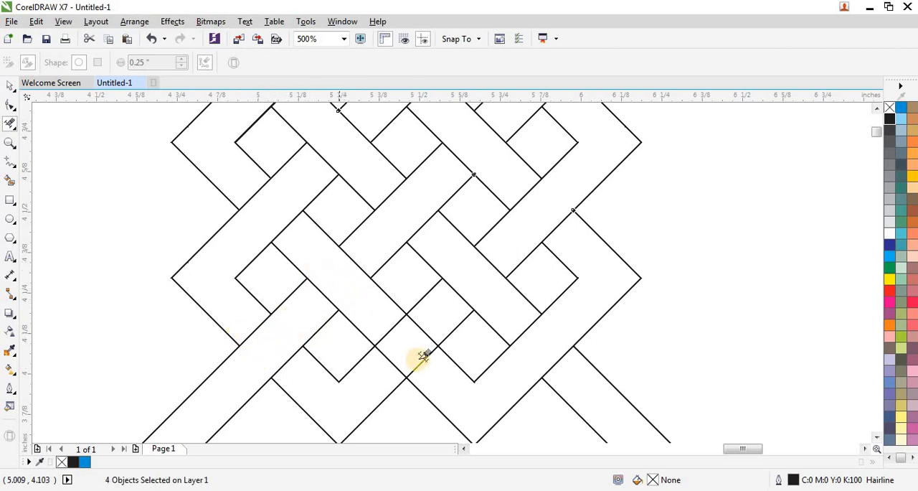
- Trim the last overlapping crossings between the two lower corners to complete the lattice's weave
{"action": "scroll", "coordinate": [261, 303], "scroll_direction": "down", "scroll_amount": 1}
{"action": "scroll", "coordinate": [360, 350], "scroll_direction": "up", "scroll_amount": 1}
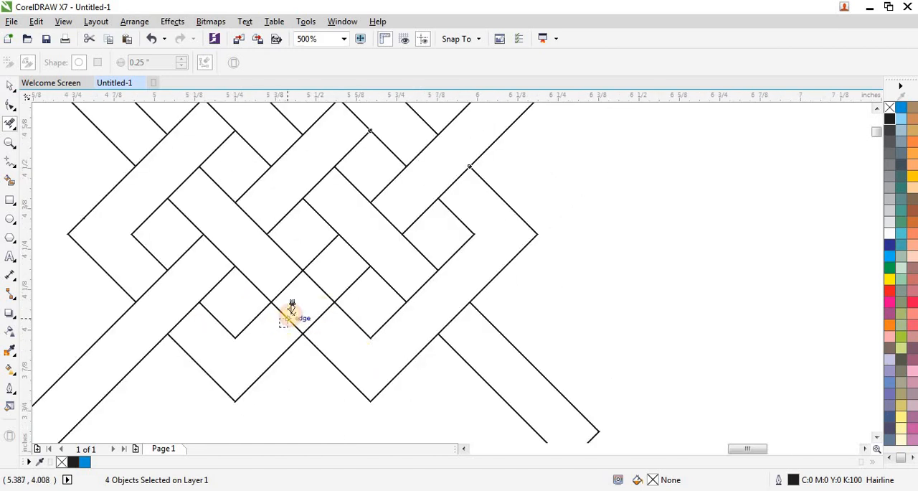
{"action": "scroll", "coordinate": [308, 293], "scroll_direction": "down", "scroll_amount": 1}
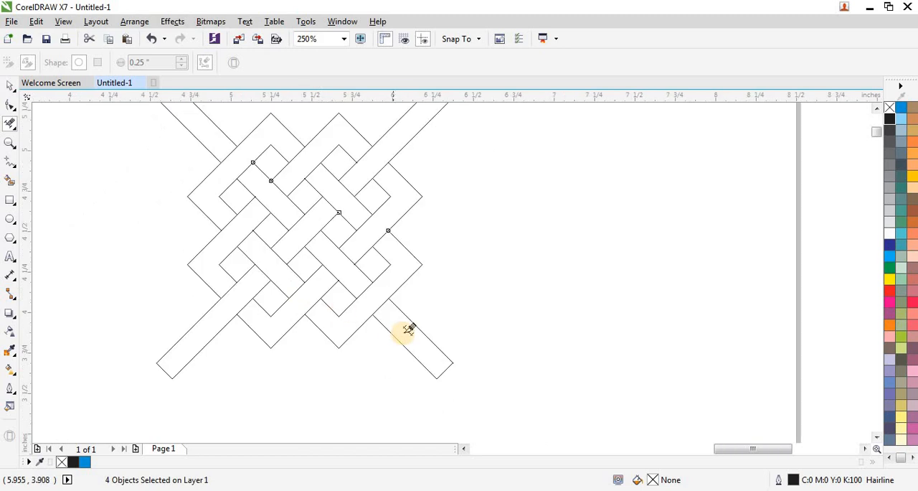
- Try the right-hand vertical line against the lattice's right corners and arms, and set it down clear of the lattice
{"action": "scroll", "coordinate": [408, 329], "scroll_direction": "down", "scroll_amount": 1}
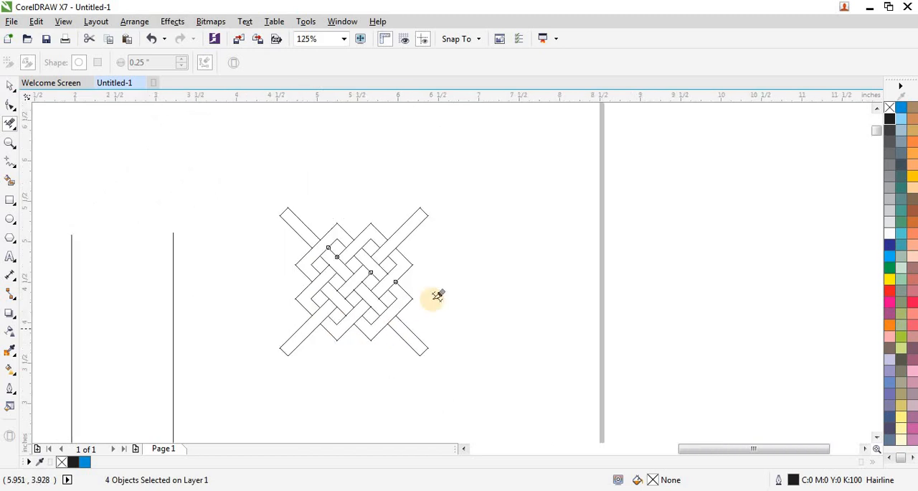
{"action": "left_click", "coordinate": [94, 207]}
{"action": "scroll", "coordinate": [159, 220], "scroll_direction": "down", "scroll_amount": 1}
{"action": "left_click", "coordinate": [165, 260]}
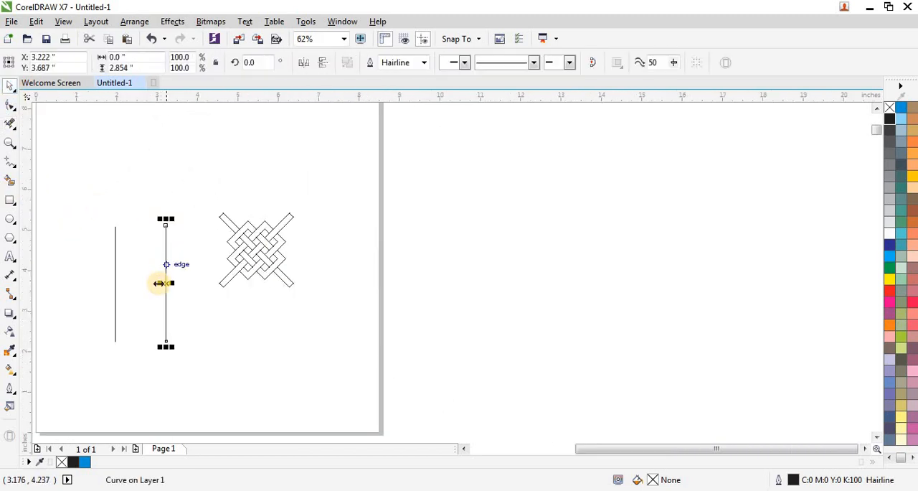
{"action": "left_click_drag", "start_coordinate": [166, 284], "coordinate": [292, 257]}
{"action": "scroll", "coordinate": [292, 257], "scroll_direction": "up", "scroll_amount": 2}
{"action": "scroll", "coordinate": [260, 262], "scroll_direction": "up", "scroll_amount": 2}
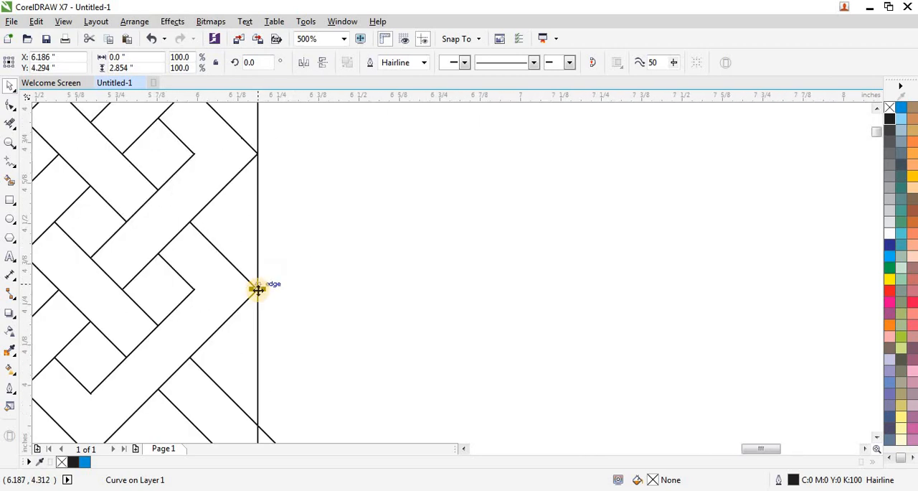
{"action": "left_click_drag", "start_coordinate": [263, 289], "coordinate": [305, 279]}
{"action": "scroll", "coordinate": [305, 278], "scroll_direction": "down", "scroll_amount": 4}
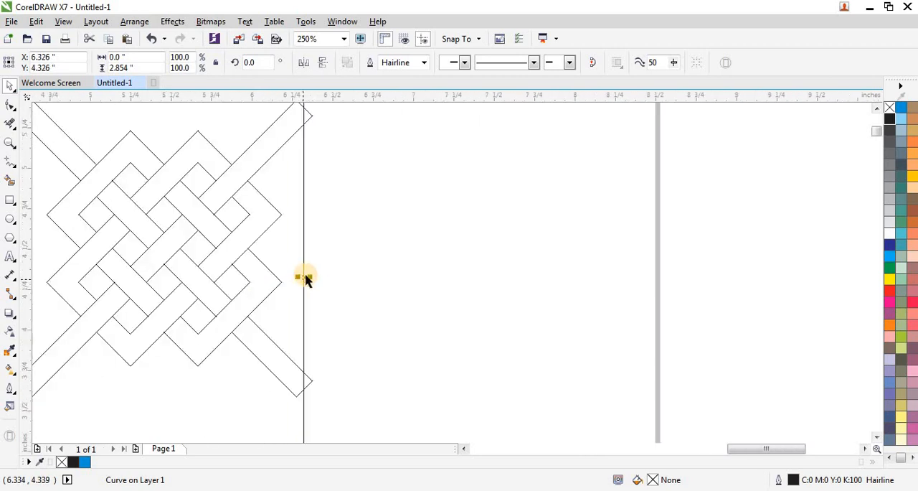
{"action": "scroll", "coordinate": [305, 276], "scroll_direction": "up", "scroll_amount": 1}
{"action": "left_click_drag", "start_coordinate": [375, 268], "coordinate": [390, 265]}
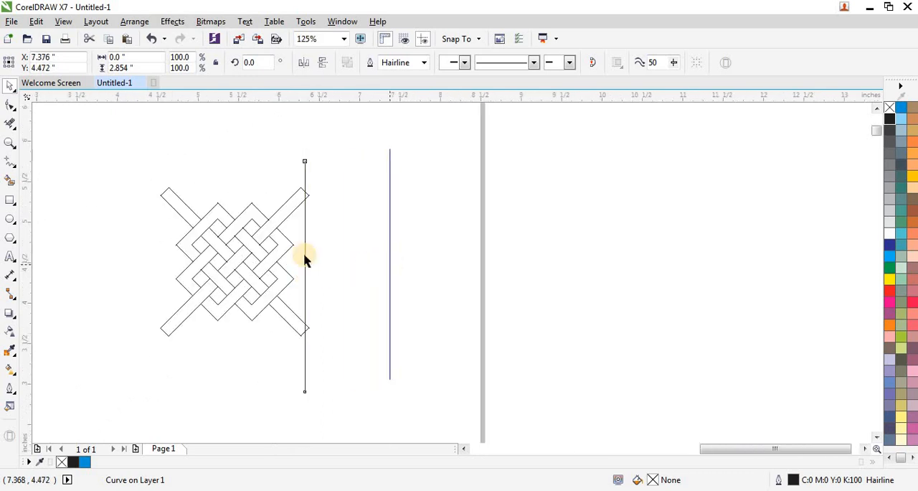
- Group the lattice's four objects and place the vertical line across the ends of its two right arms
{"action": "left_click_drag", "start_coordinate": [110, 183], "coordinate": [319, 345]}
{"action": "left_click", "coordinate": [581, 65]}
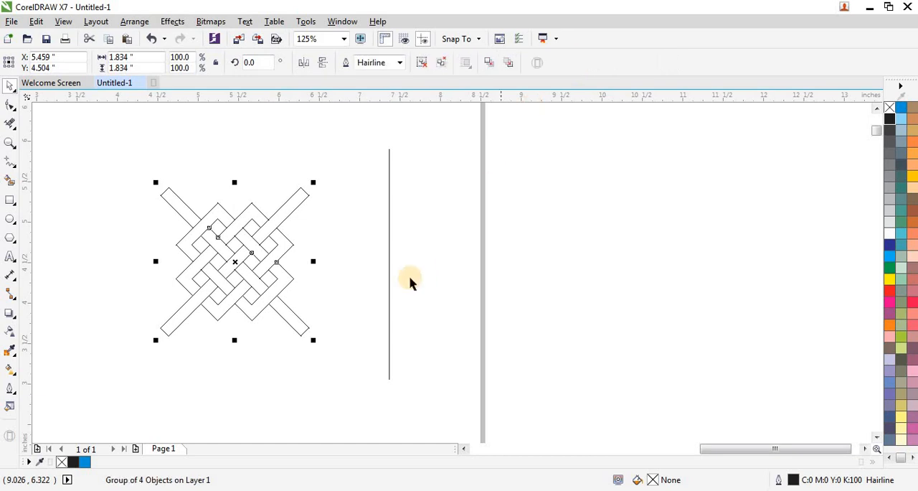
{"action": "left_click", "coordinate": [392, 266]}
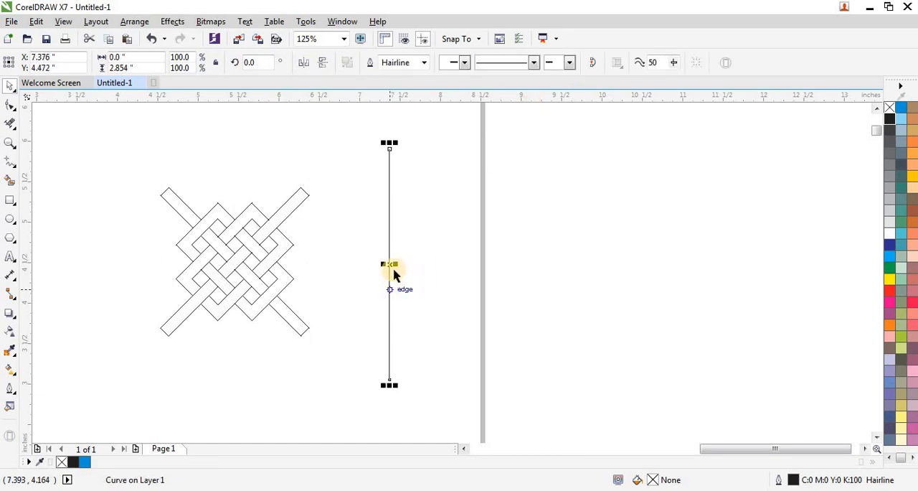
{"action": "left_click_drag", "start_coordinate": [390, 263], "coordinate": [299, 257]}
- Move the other vertical line across the ends of the lattice's two left arms
{"action": "scroll", "coordinate": [322, 266], "scroll_direction": "down", "scroll_amount": 2}
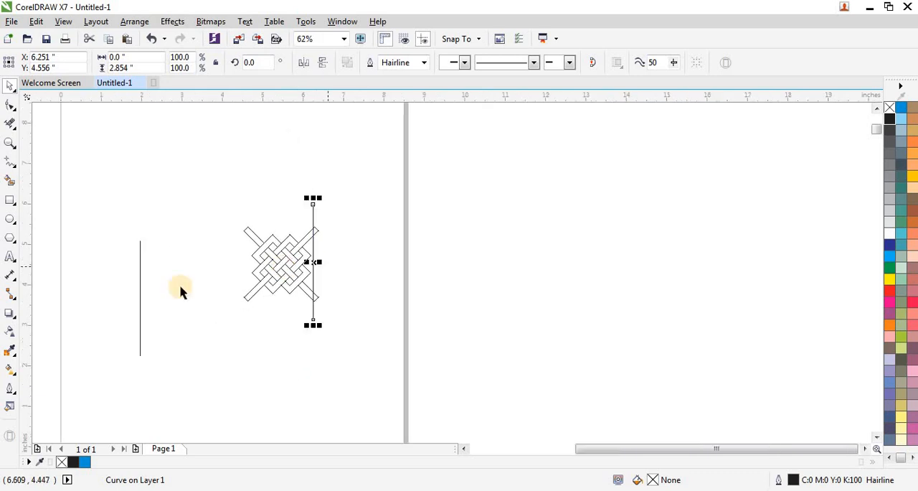
{"action": "left_click", "coordinate": [140, 294]}
{"action": "left_click_drag", "start_coordinate": [140, 297], "coordinate": [253, 264]}
{"action": "scroll", "coordinate": [256, 266], "scroll_direction": "up", "scroll_amount": 3}
{"action": "scroll", "coordinate": [225, 260], "scroll_direction": "down", "scroll_amount": 1}
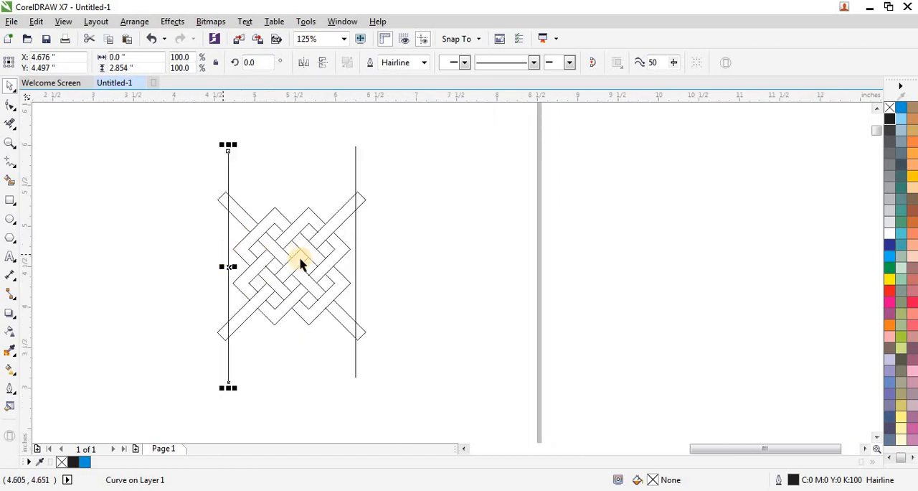
- Align the two vertical lines level by their centres and group them
{"action": "left_click", "coordinate": [355, 228], "text": "shift"}
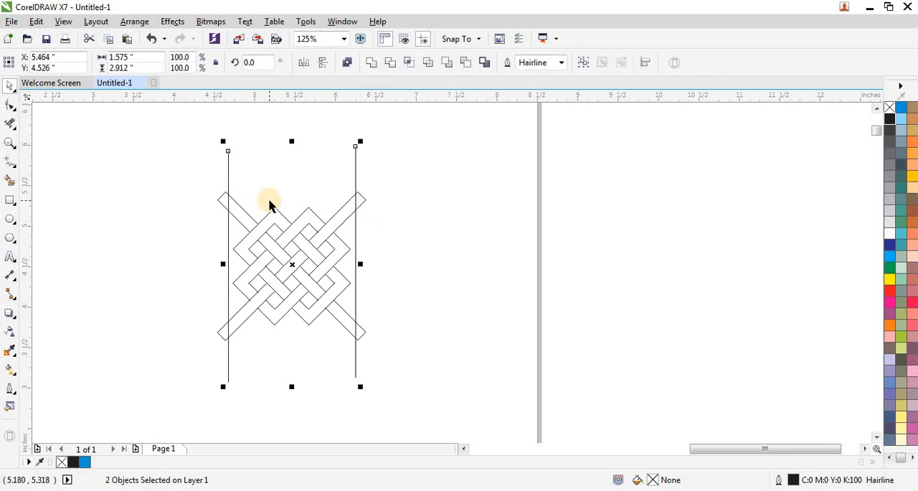
{"action": "key", "text": "e"}
{"action": "key", "text": "ctrl+g"}
- Select the line group with the lattice group and centre the lines on the lattice
{"action": "scroll", "coordinate": [258, 203], "scroll_direction": "down", "scroll_amount": 1}
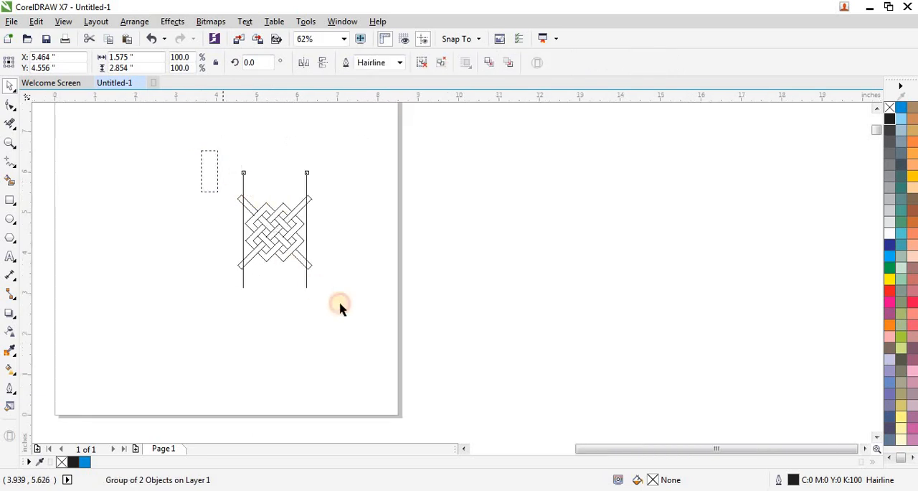
{"action": "left_click_drag", "start_coordinate": [341, 307], "coordinate": [361, 266]}
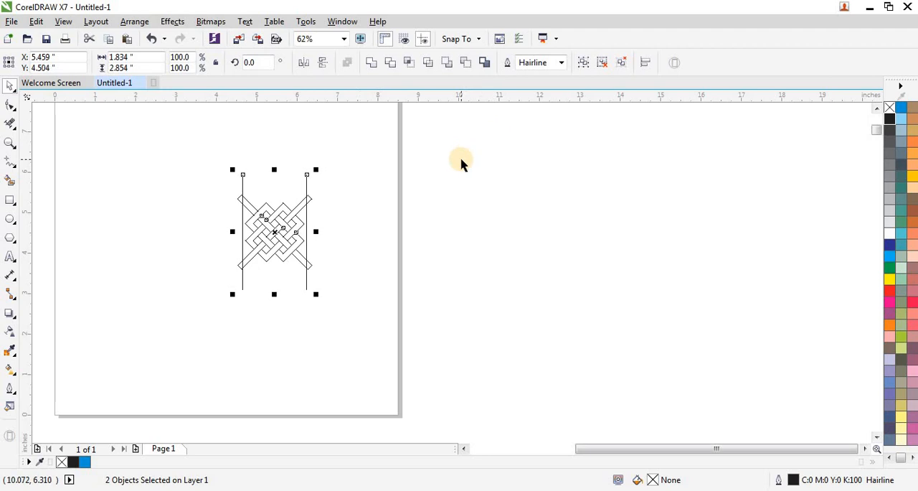
- Use Virtual Segment Delete to cut off the four arm ends that extend outside the vertical lines
{"action": "scroll", "coordinate": [301, 212], "scroll_direction": "up", "scroll_amount": 1}
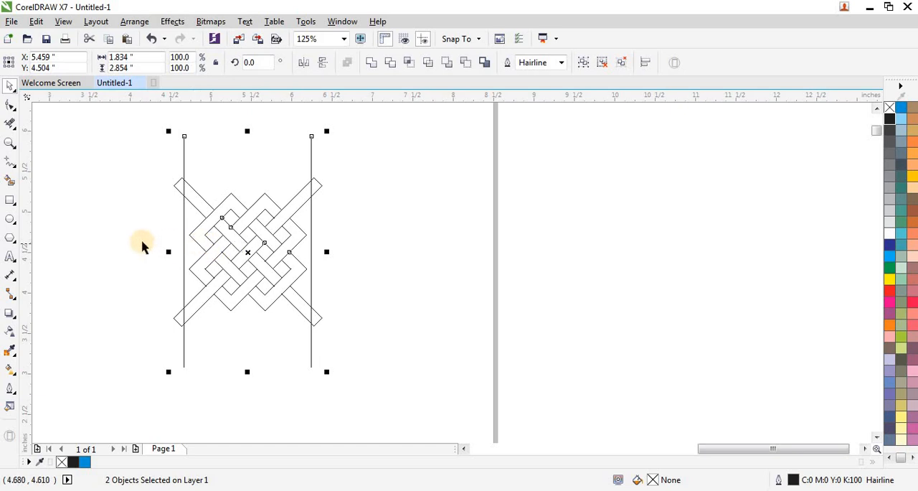
{"action": "left_click", "coordinate": [10, 123]}
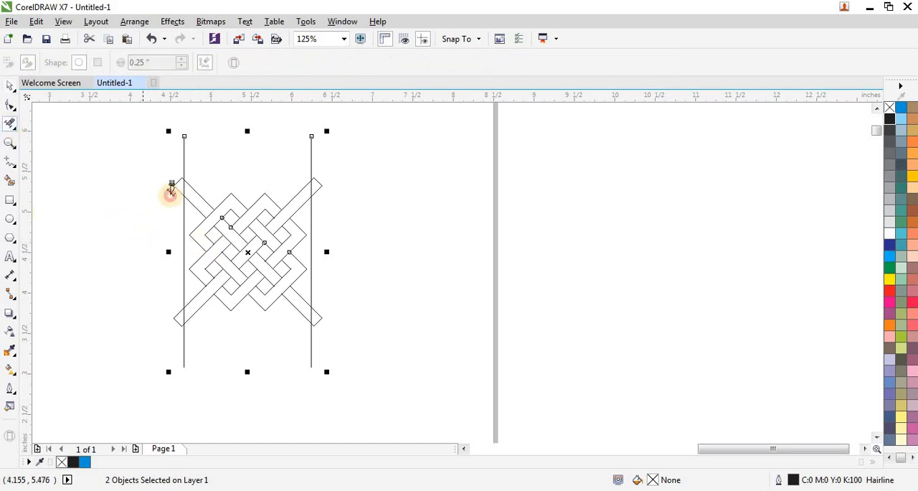
{"action": "left_click_drag", "start_coordinate": [144, 170], "coordinate": [177, 208]}
{"action": "left_click_drag", "start_coordinate": [152, 313], "coordinate": [180, 324]}
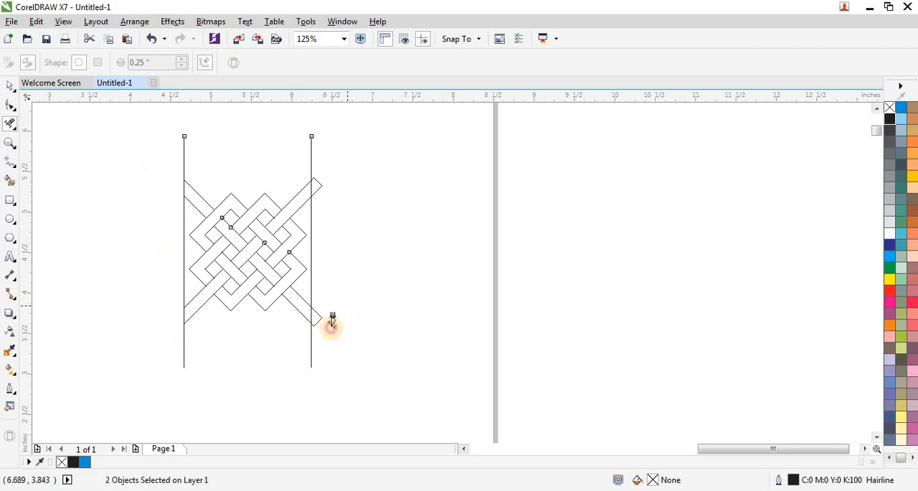
{"action": "left_click_drag", "start_coordinate": [349, 307], "coordinate": [330, 325]}
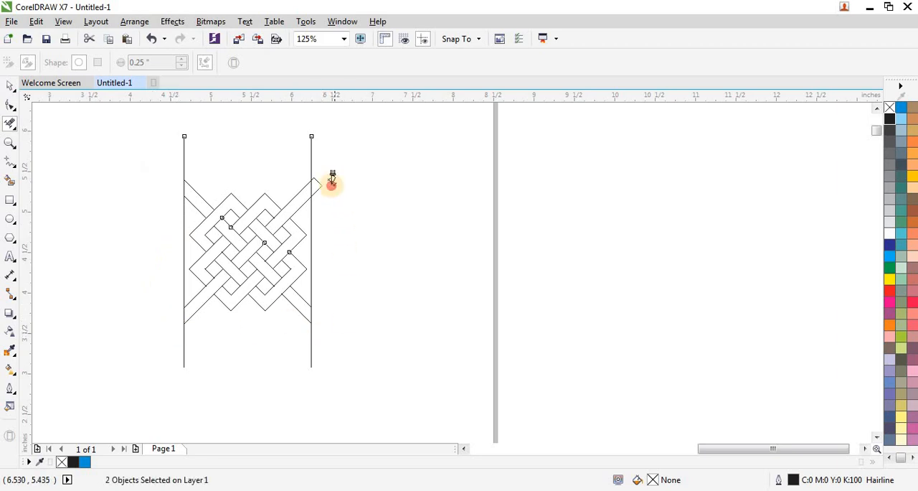
{"action": "left_click_drag", "start_coordinate": [332, 177], "coordinate": [320, 205]}
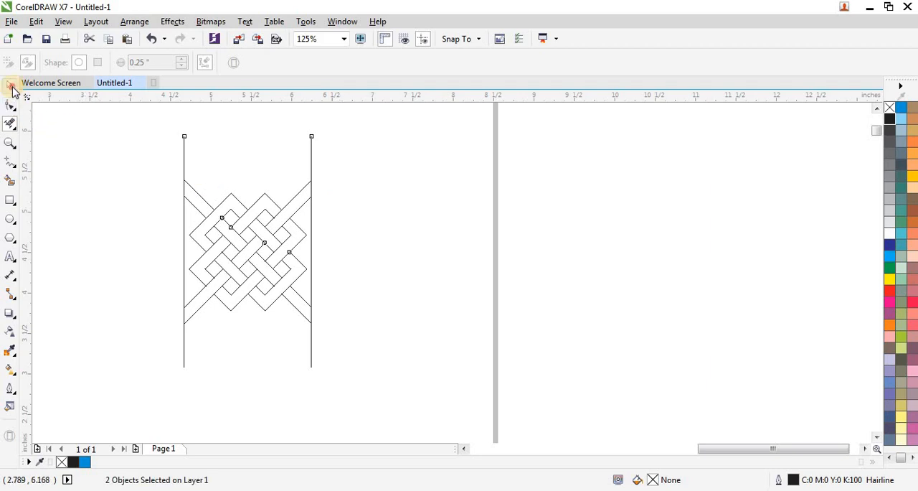
- Delete the group of two vertical cutting lines
{"action": "left_click", "coordinate": [10, 85]}
{"action": "left_click", "coordinate": [160, 149]}
{"action": "left_click", "coordinate": [185, 147]}
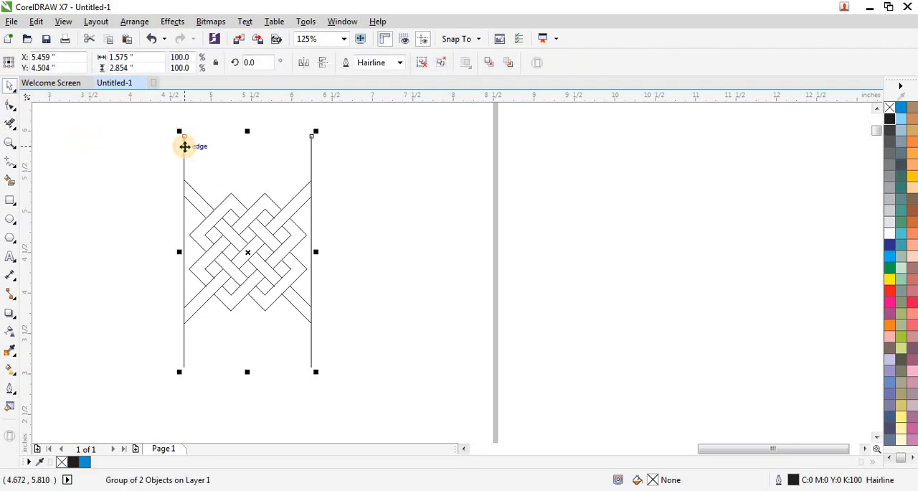
{"action": "key", "text": "Delete"}
- Scale the trimmed lattice group to about 44% and move it beneath the border's right end
{"action": "scroll", "coordinate": [301, 233], "scroll_direction": "down", "scroll_amount": 2}
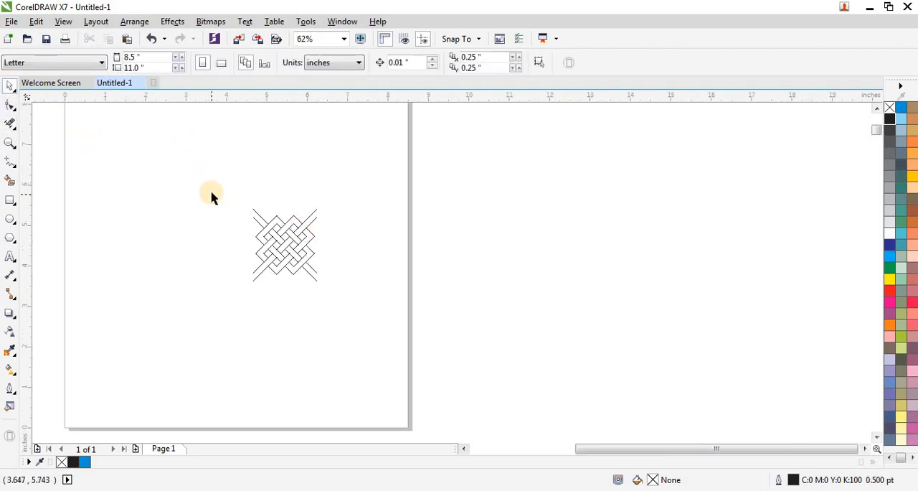
{"action": "left_click_drag", "start_coordinate": [212, 197], "coordinate": [345, 296]}
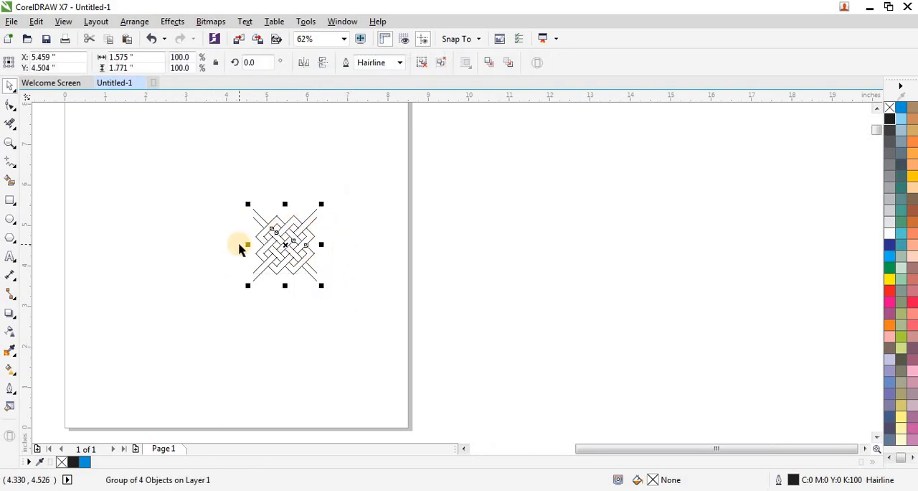
{"action": "scroll", "coordinate": [240, 248], "scroll_direction": "up", "scroll_amount": 2}
{"action": "scroll", "coordinate": [349, 246], "scroll_direction": "down", "scroll_amount": 2}
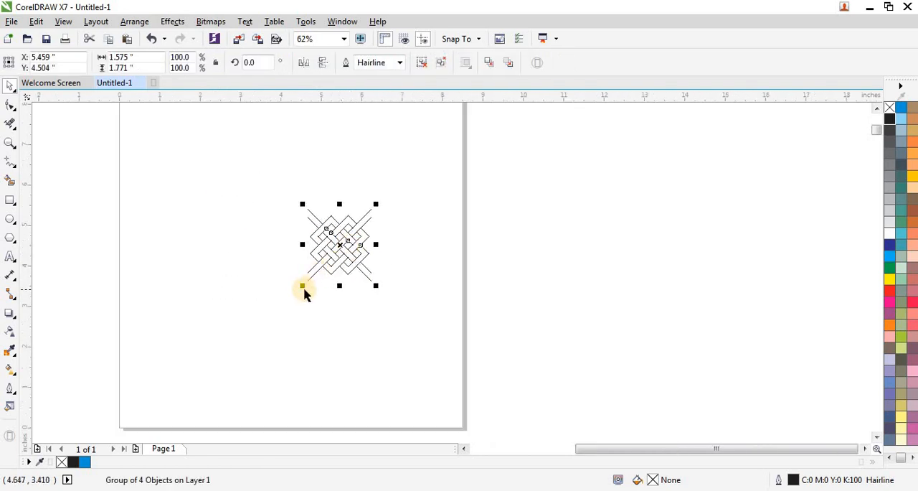
{"action": "left_click_drag", "start_coordinate": [302, 285], "coordinate": [418, 218]}
{"action": "scroll", "coordinate": [312, 271], "scroll_direction": "down", "scroll_amount": 1}
{"action": "left_click_drag", "start_coordinate": [363, 242], "coordinate": [370, 160]}
- Set the small lattice group's outline width to 0.5 pt and deselect it
{"action": "scroll", "coordinate": [382, 147], "scroll_direction": "up", "scroll_amount": 1}
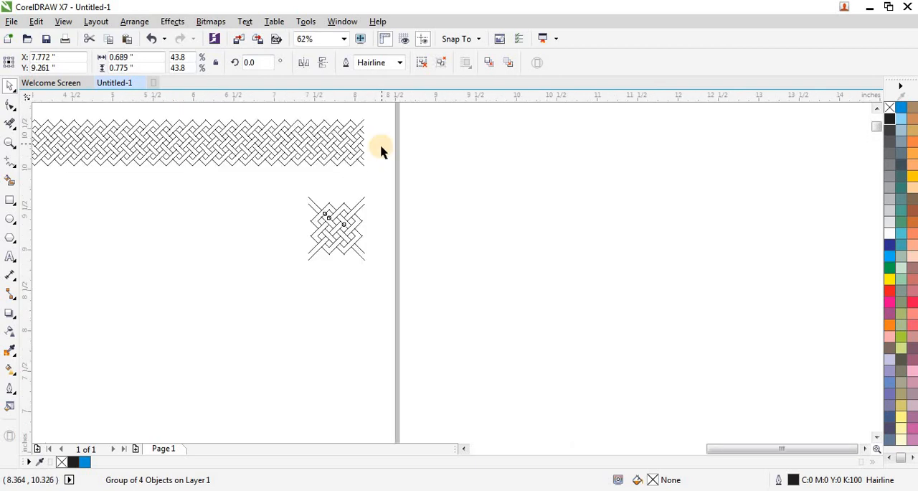
{"action": "left_click", "coordinate": [399, 63]}
{"action": "left_click", "coordinate": [378, 96]}
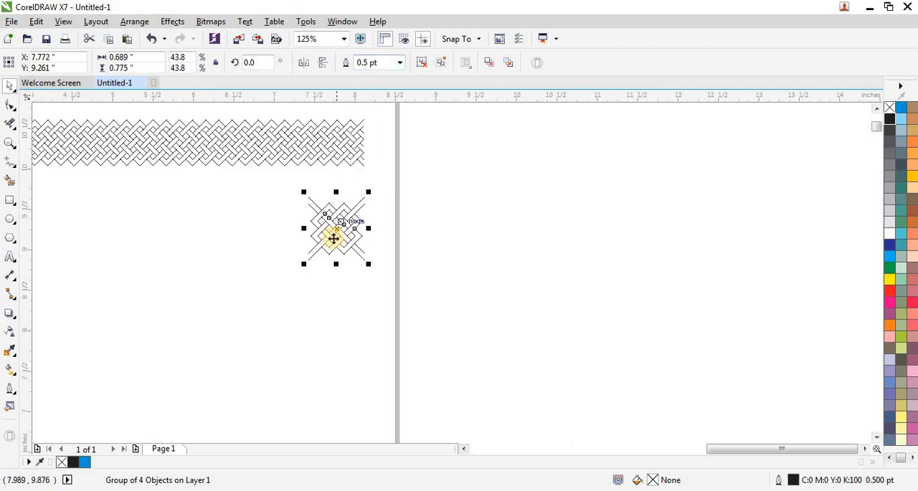
{"action": "scroll", "coordinate": [326, 236], "scroll_direction": "up", "scroll_amount": 1}
{"action": "left_click", "coordinate": [242, 223]}
{"action": "scroll", "coordinate": [382, 243], "scroll_direction": "down", "scroll_amount": 1}
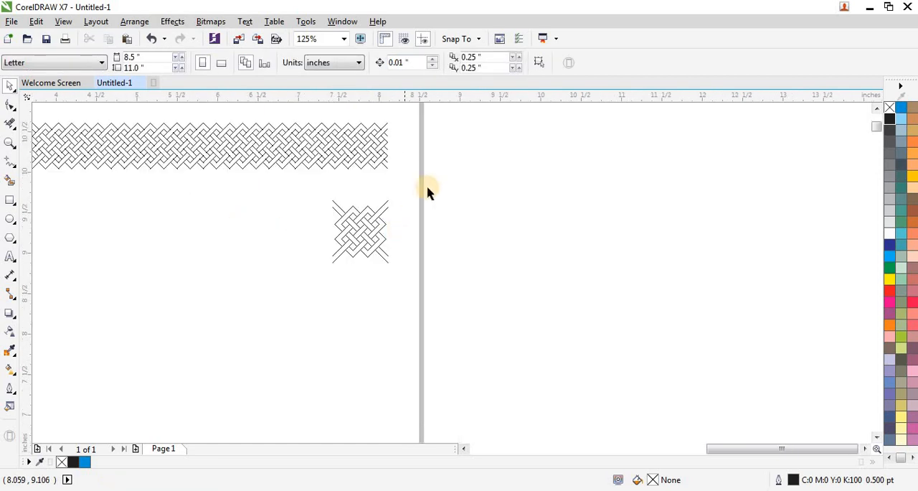
- Create a horizontally mirrored copy of the small lattice group, adjoining its left side
{"action": "left_click_drag", "start_coordinate": [429, 185], "coordinate": [298, 287]}
{"action": "key", "text": "space"}
{"action": "scroll", "coordinate": [290, 273], "scroll_direction": "up", "scroll_amount": 1}
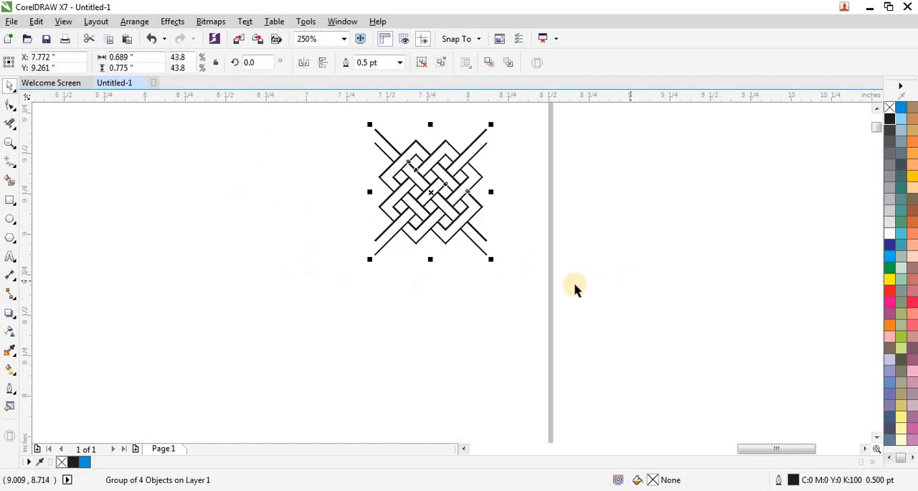
{"action": "scroll", "coordinate": [578, 370], "scroll_direction": "down", "scroll_amount": 1}
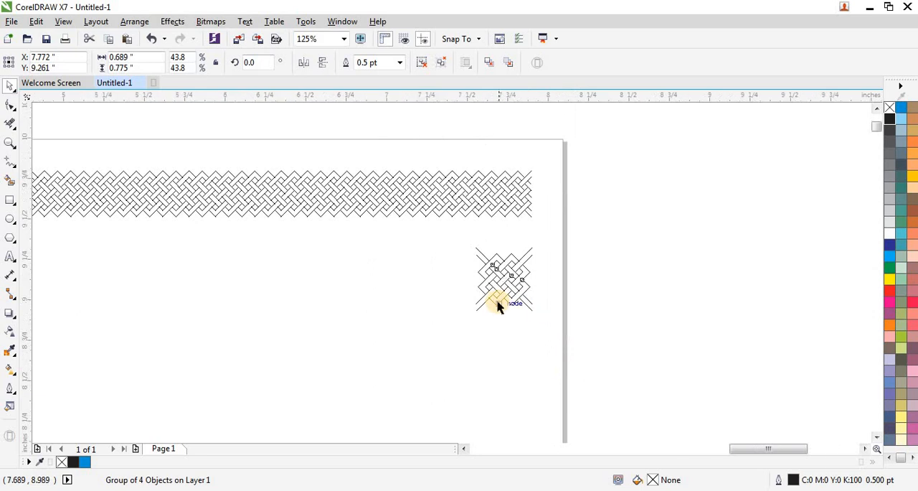
{"action": "scroll", "coordinate": [497, 304], "scroll_direction": "up", "scroll_amount": 1}
{"action": "left_click_drag", "start_coordinate": [571, 258], "coordinate": [378, 273]}
{"action": "right_click", "coordinate": [378, 273]}
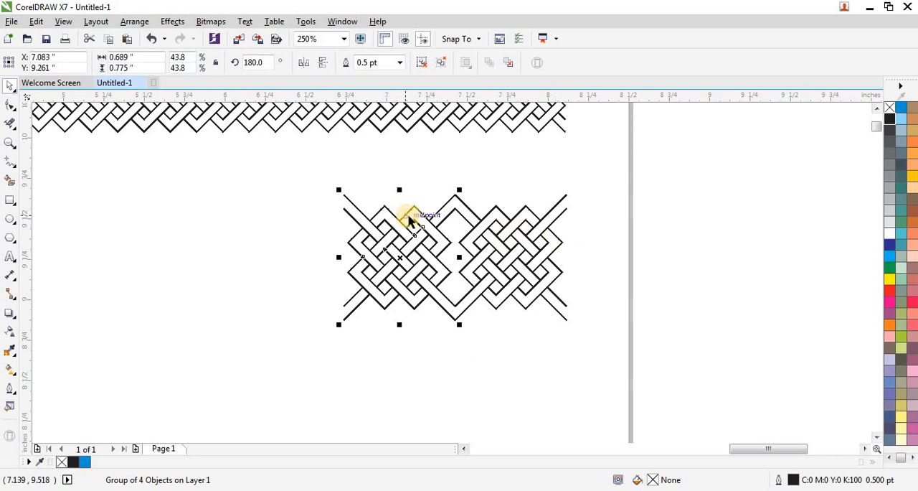
- Repeat the mirrored duplication leftward until the second lattice border spans nearly the page width, then deselect it
{"action": "scroll", "coordinate": [539, 217], "scroll_direction": "down", "scroll_amount": 2}
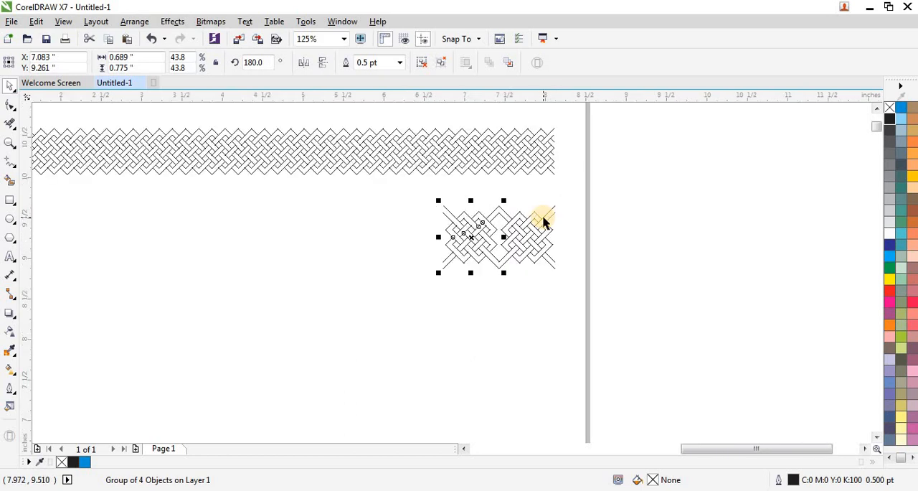
{"action": "key", "text": "ctrl+r"}
{"action": "key", "text": "ctrl+r"}
{"action": "key", "text": "ctrl+r"}
{"action": "key", "text": "ctrl+r"}
{"action": "key", "text": "ctrl+r"}
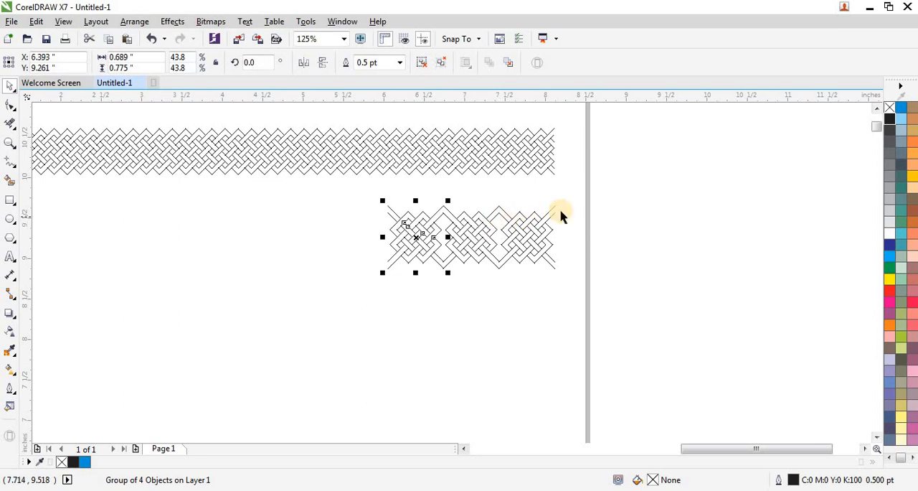
{"action": "key", "text": "ctrl+r"}
{"action": "key", "text": "ctrl+r"}
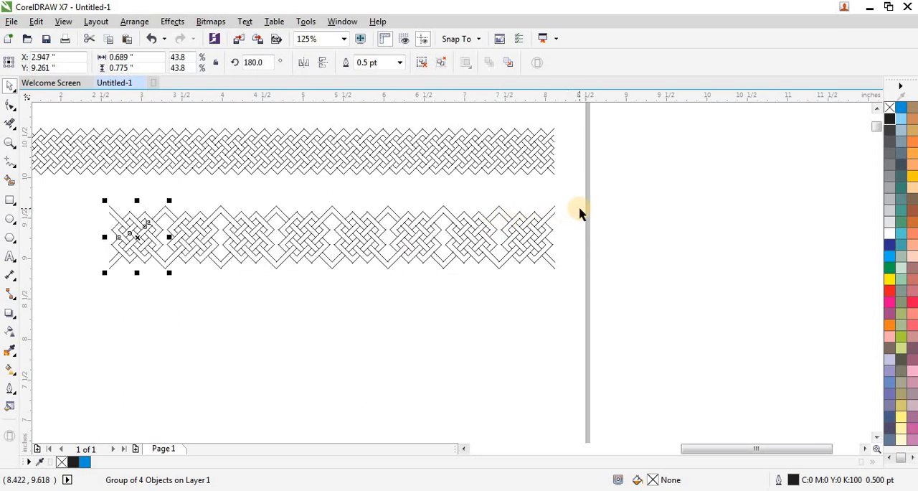
{"action": "scroll", "coordinate": [584, 227], "scroll_direction": "down", "scroll_amount": 2}
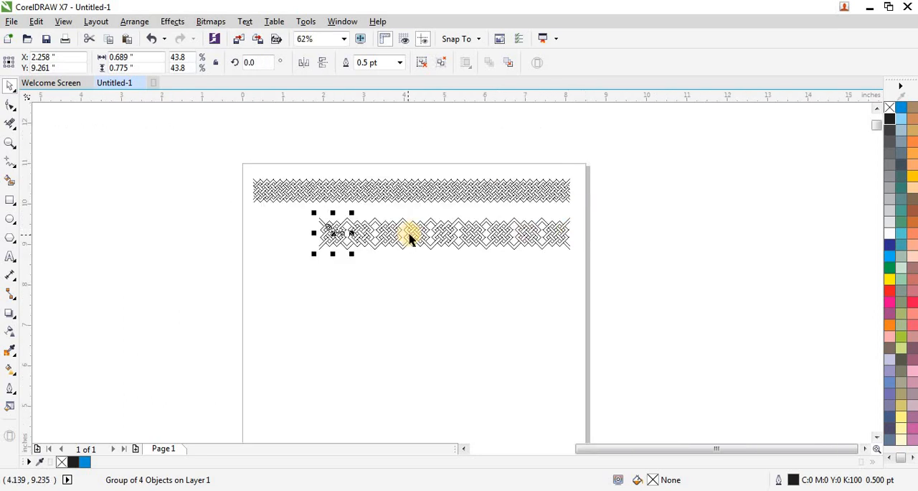
{"action": "key", "text": "ctrl+r"}
{"action": "key", "text": "ctrl+r"}
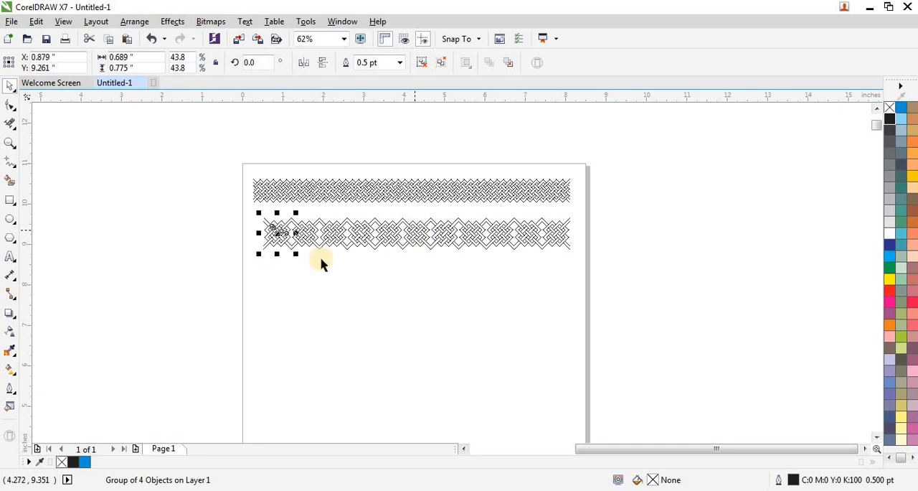
{"action": "left_click", "coordinate": [284, 281]}
- Fit both lattice borders in the view and examine them with nothing selected
{"action": "left_click_drag", "start_coordinate": [196, 156], "coordinate": [624, 281]}
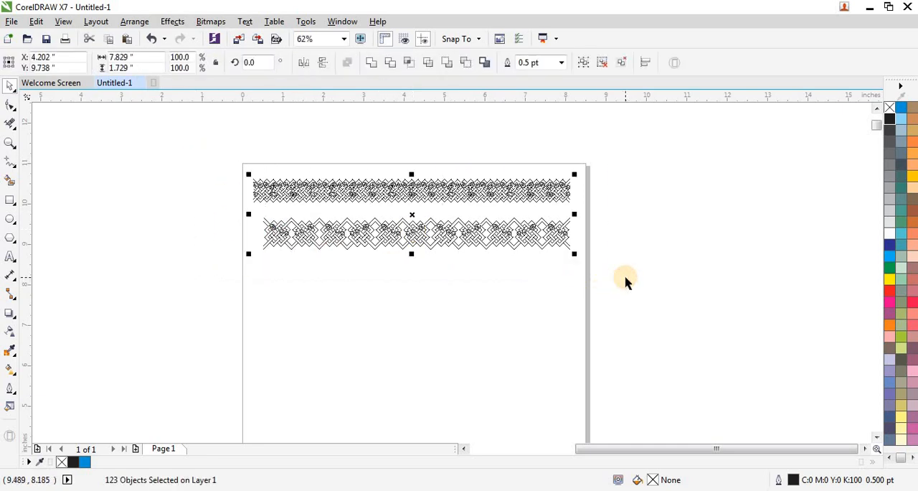
{"action": "key", "text": "shift+F2"}
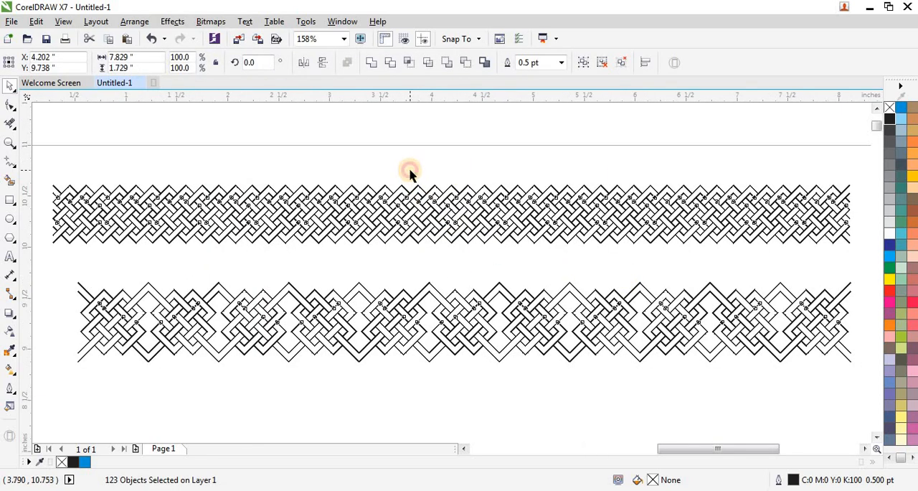
{"action": "left_click", "coordinate": [411, 174]}
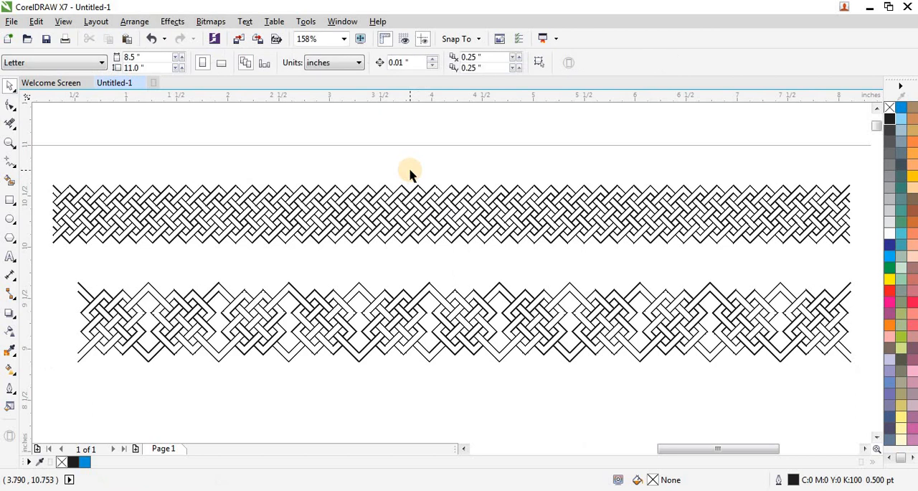